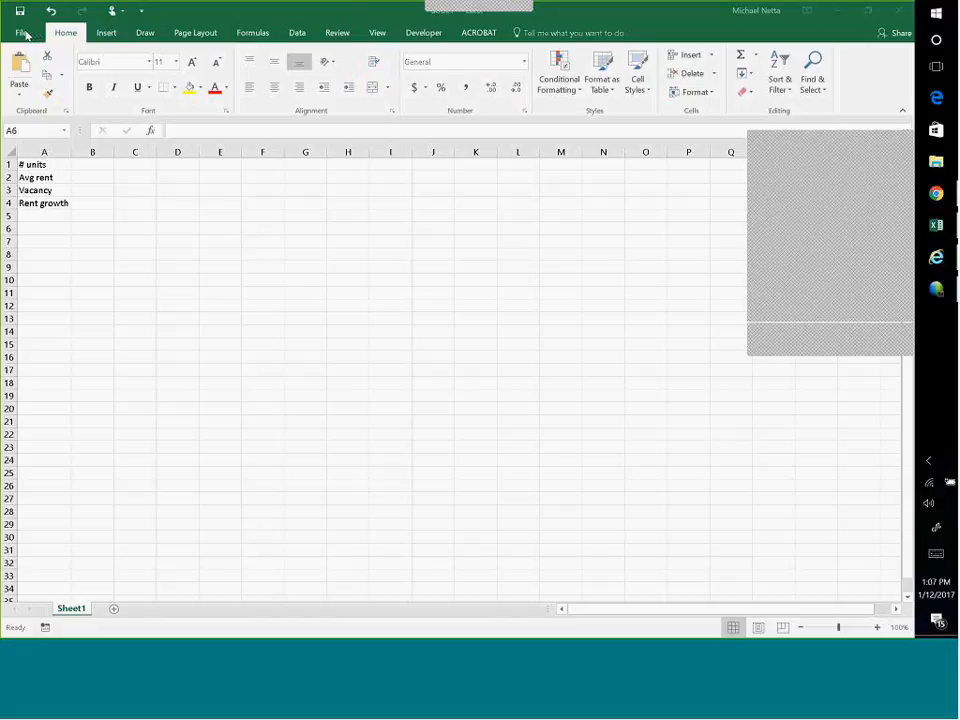
Examine the input labels listed in cells A1 through A4
click(26, 35)
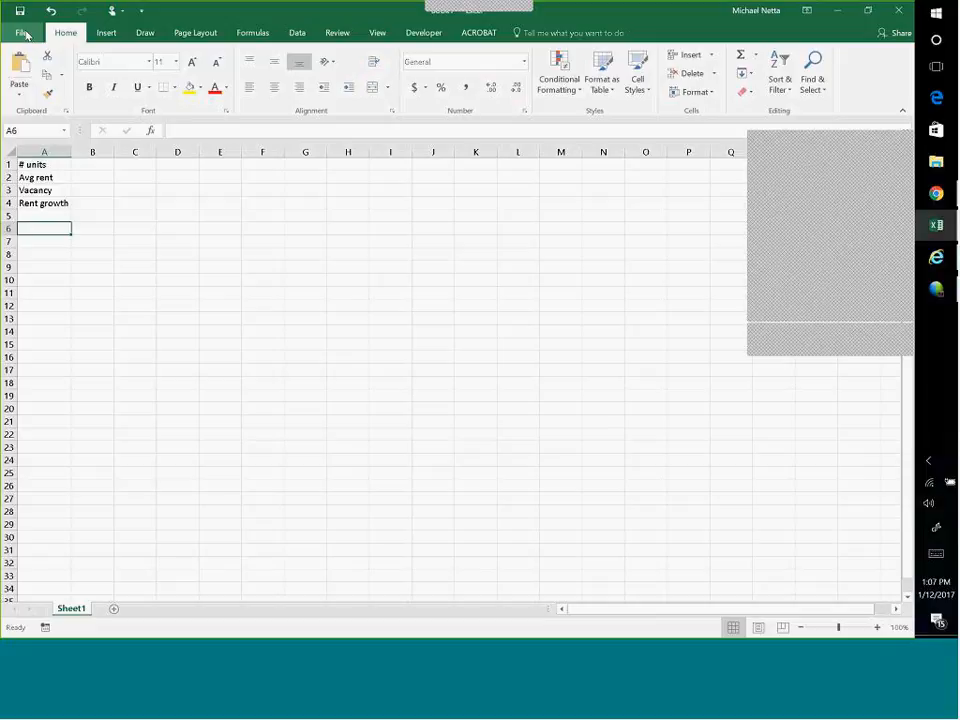
click(24, 35)
click(18, 33)
click(30, 165)
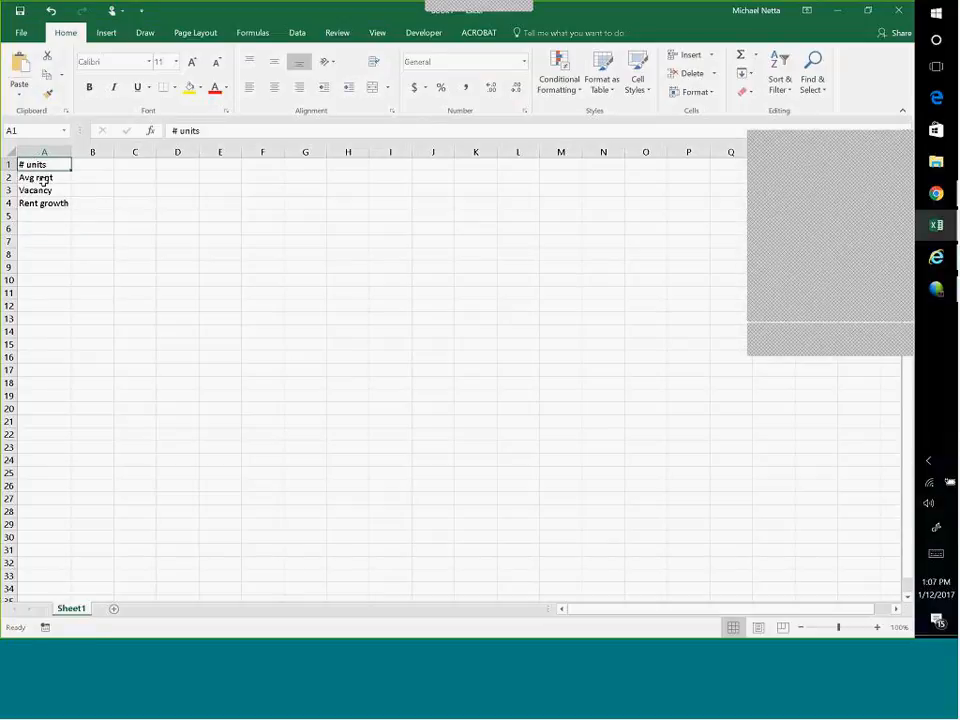
click(43, 178)
click(43, 190)
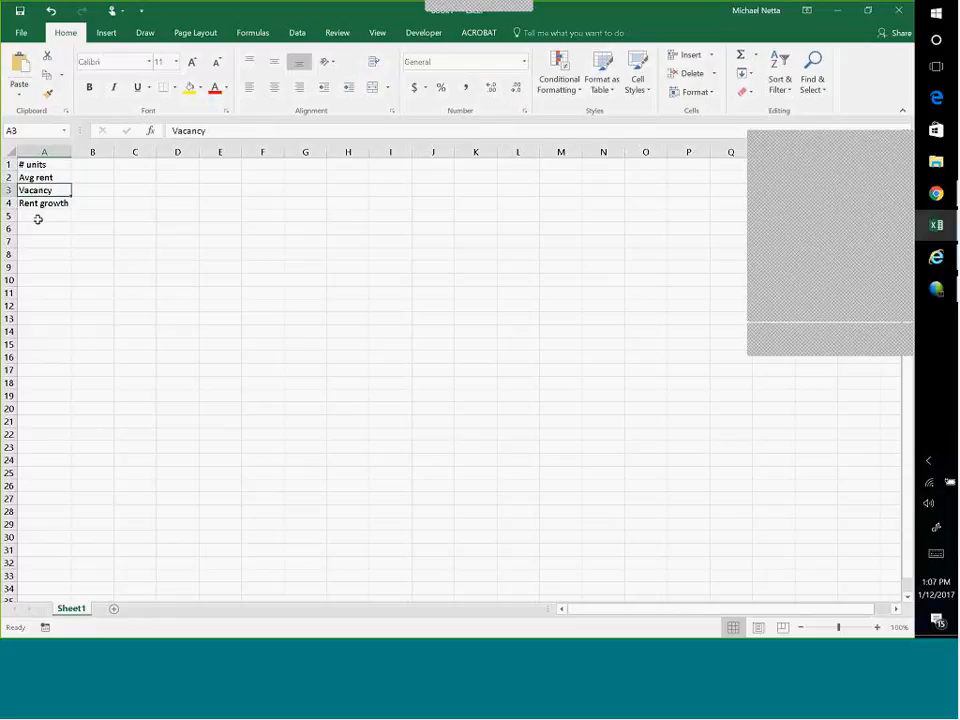
click(38, 204)
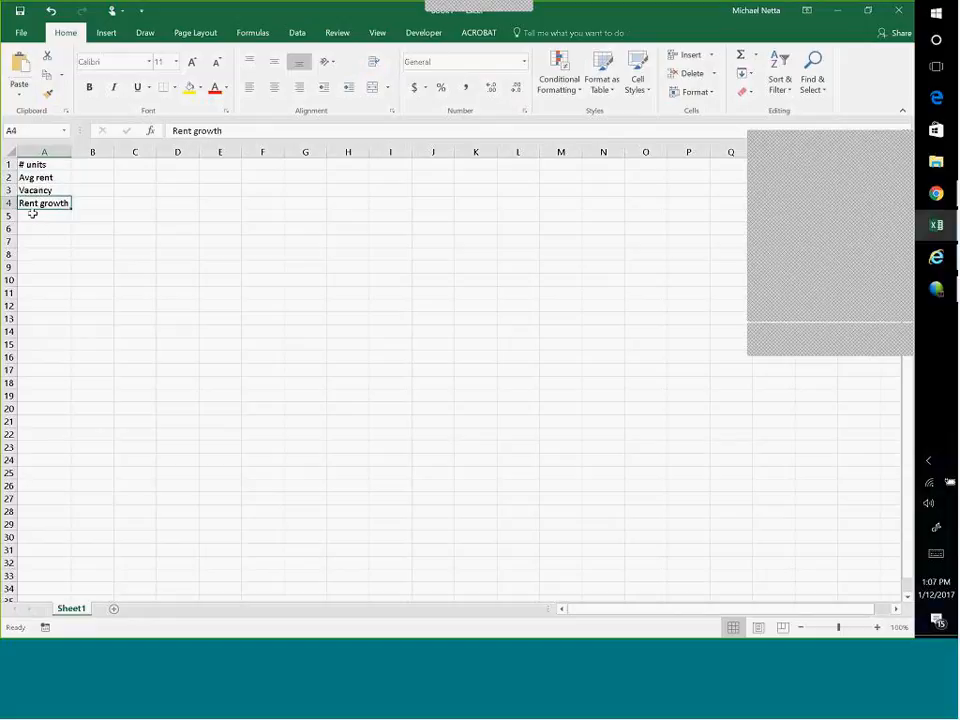
click(42, 165)
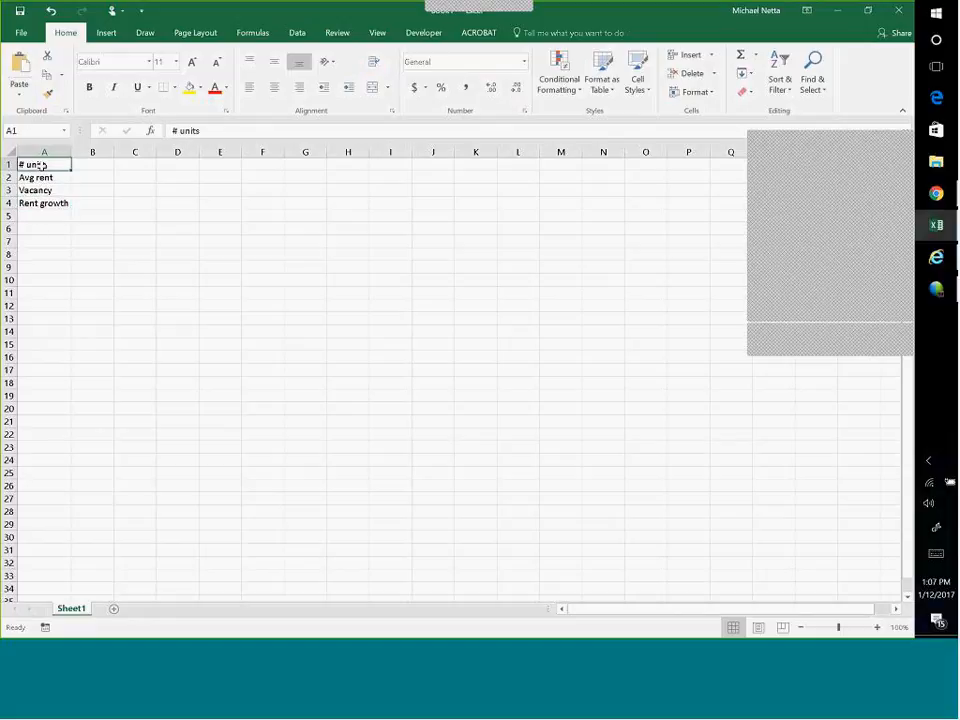
click(45, 216)
click(43, 162)
Enter the sample label "text" in cell A5 and the sample number 111 in cell B5
click(45, 216)
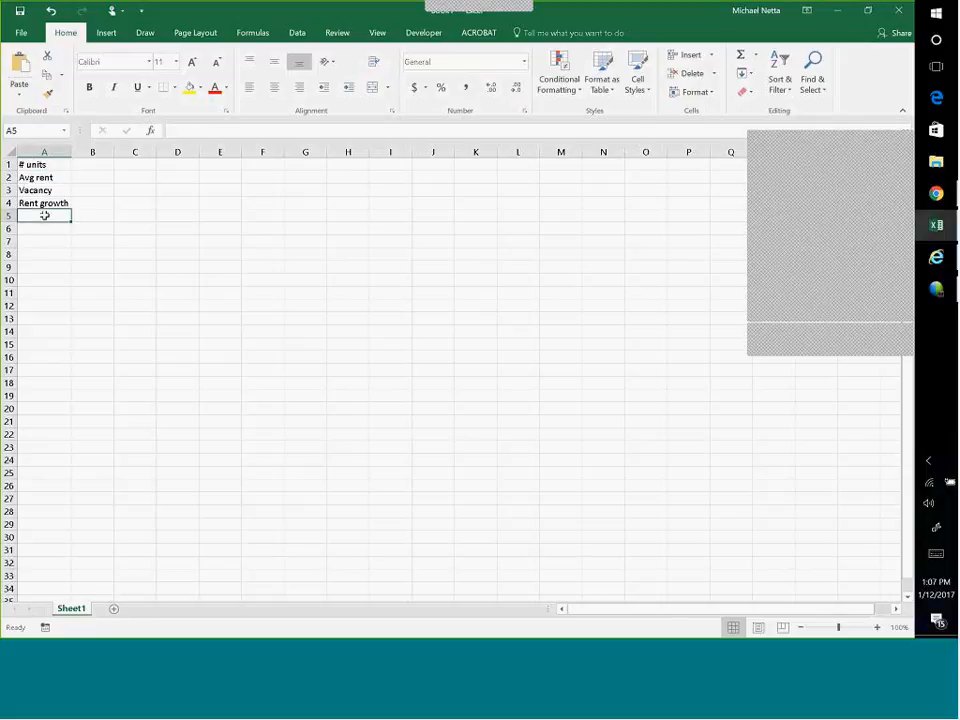
text(text)
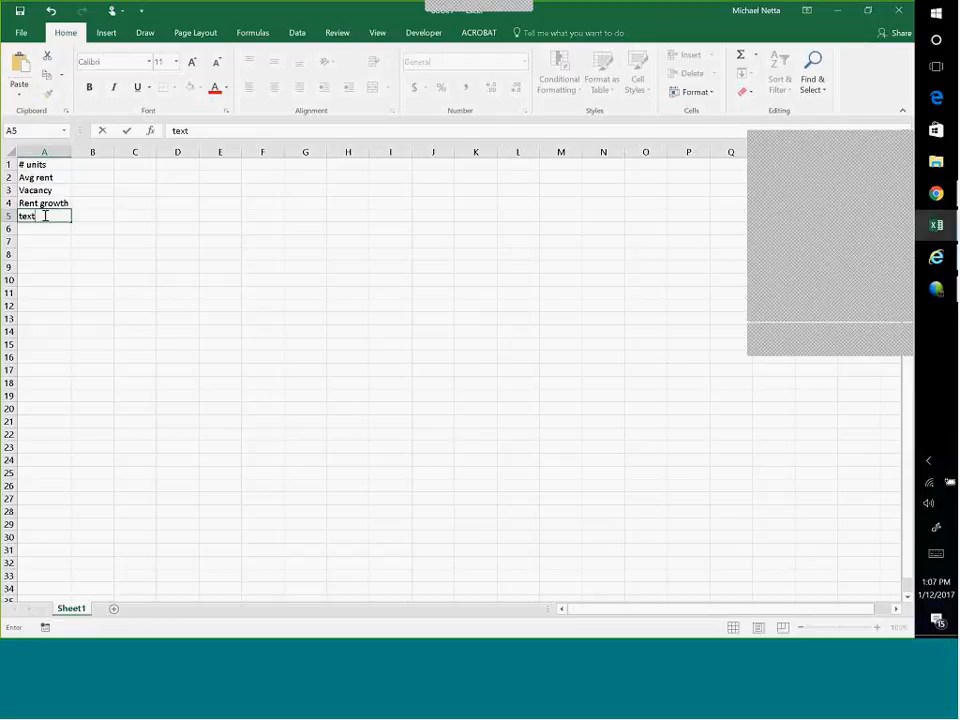
key(Tab)
text(111)
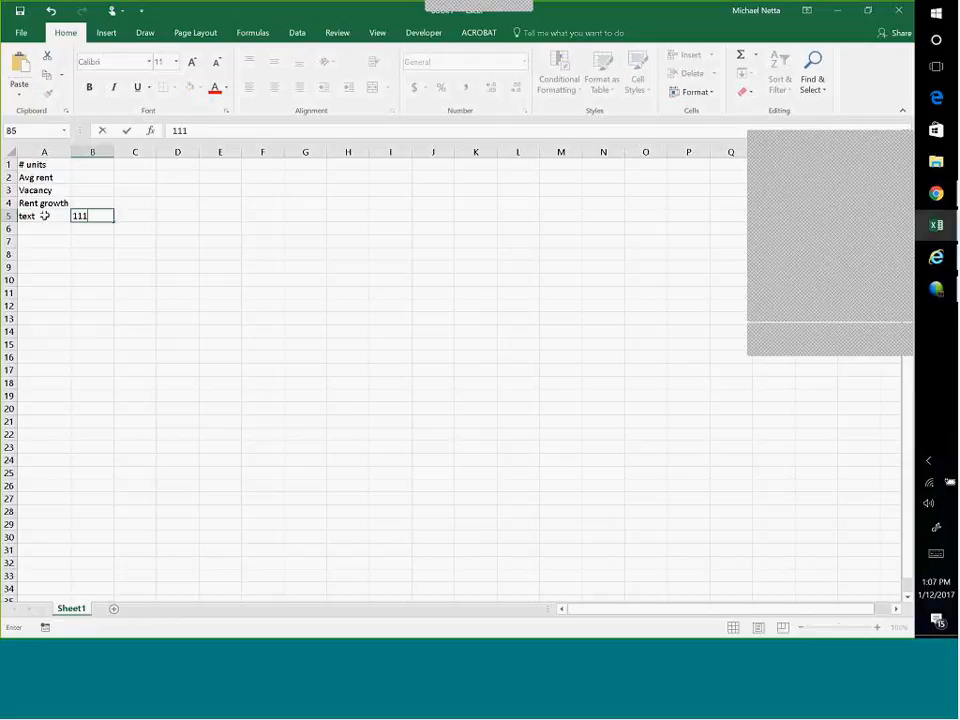
key(Return)
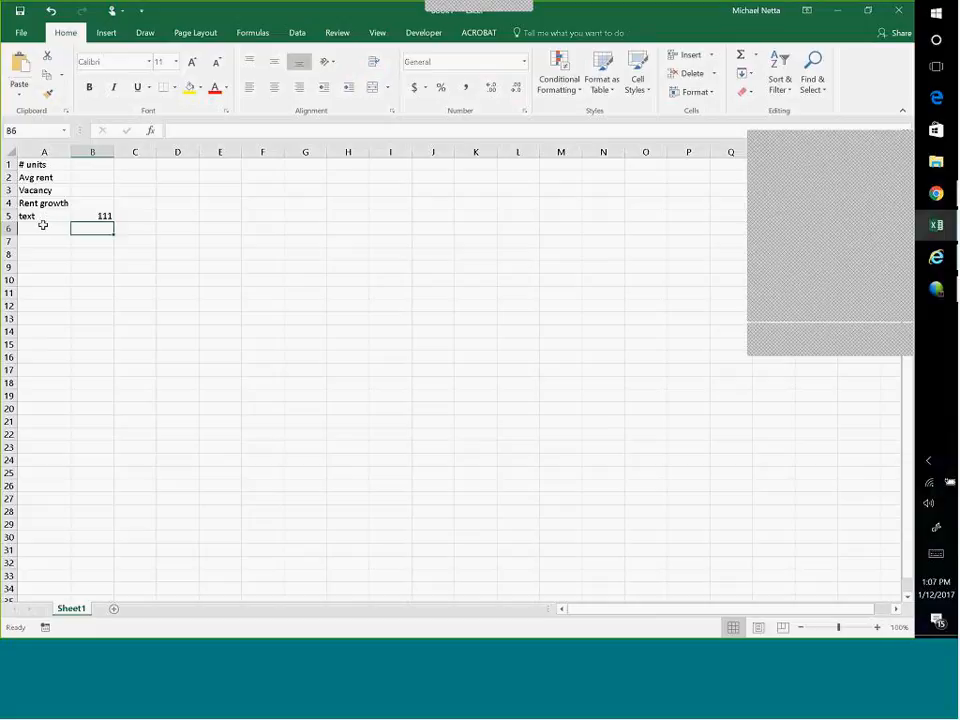
Clear the sample entries from cells A5 and B5
click(44, 215)
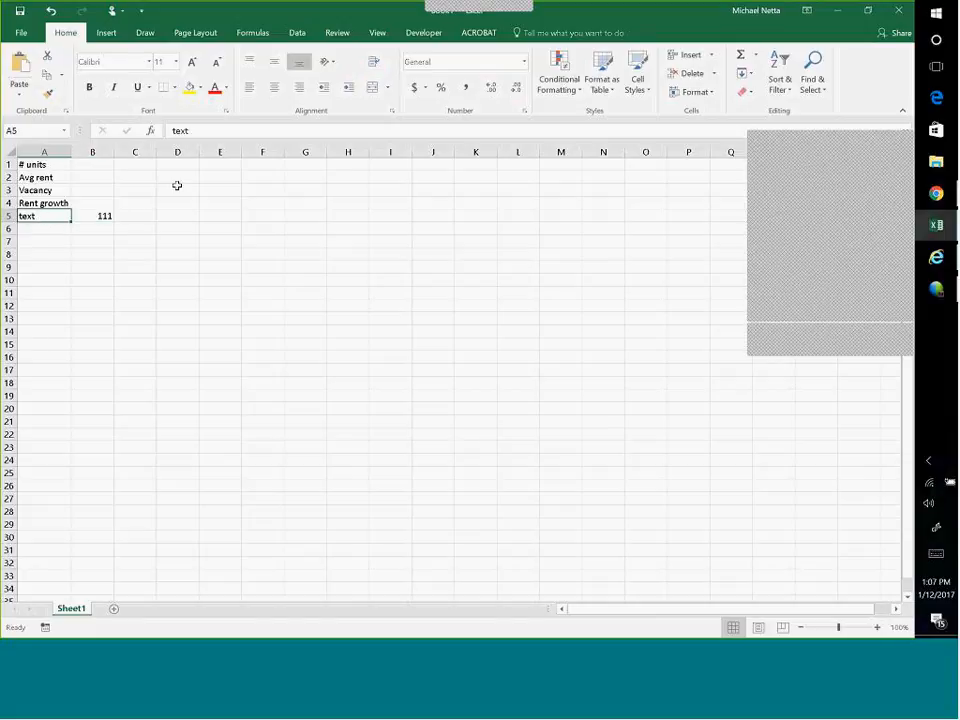
click(92, 179)
drag(49, 216, 114, 218)
key(Delete)
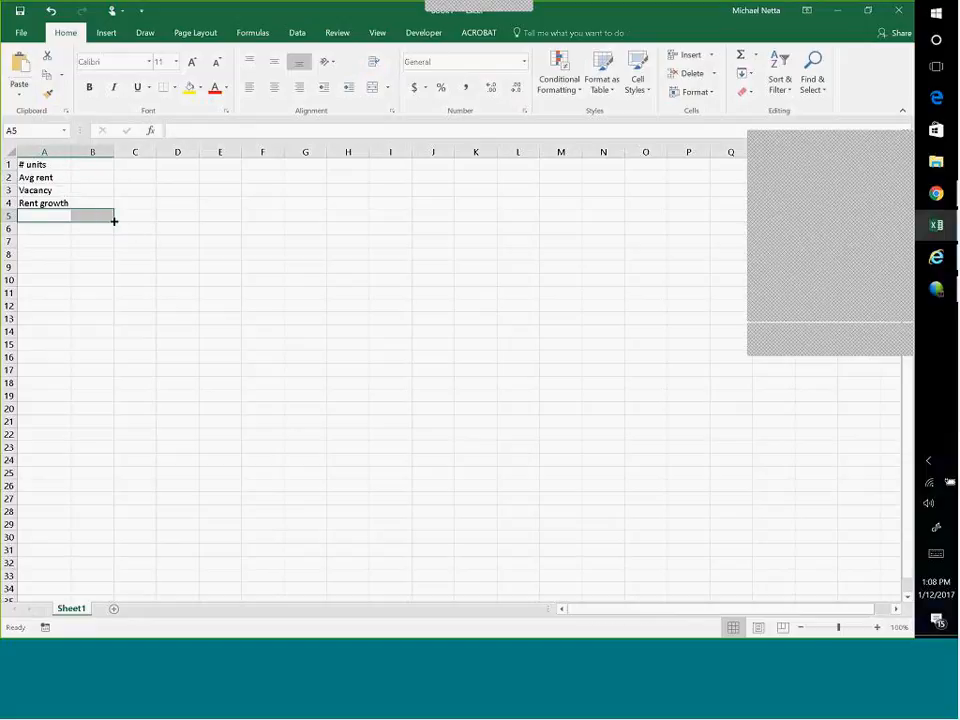
Add the label "Years" in cell A5 and enter 5 beside it in B5
click(96, 167)
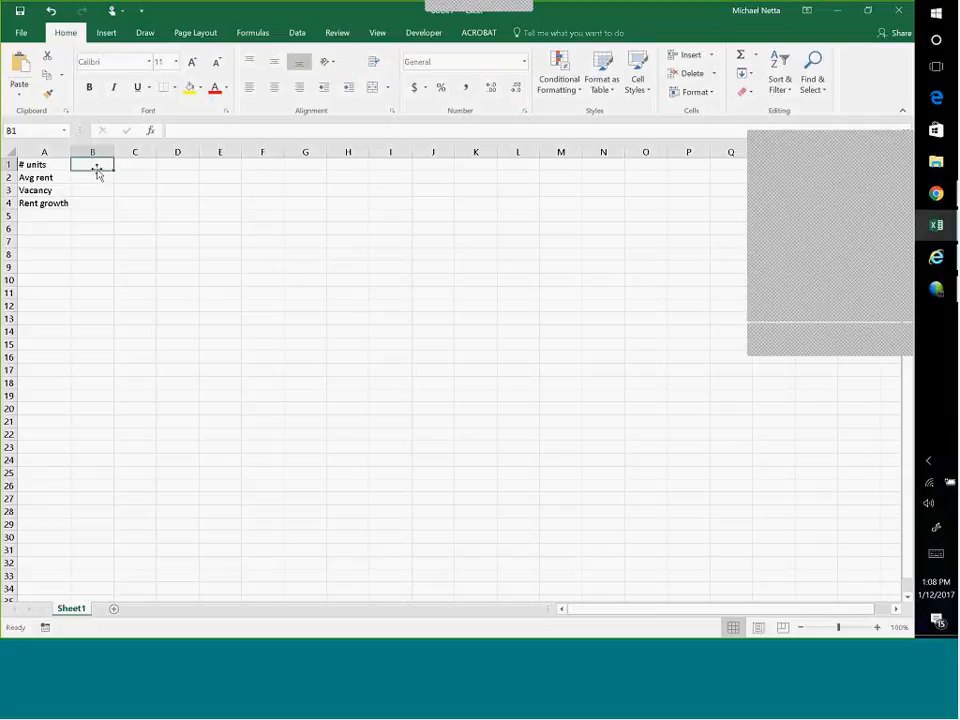
click(25, 216)
text(Years)
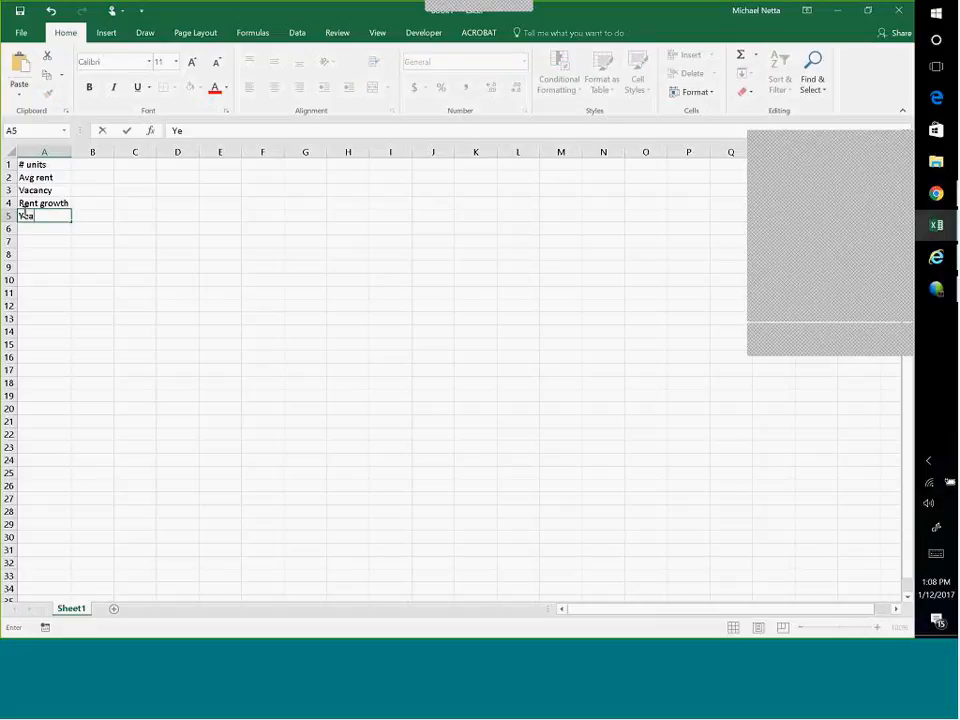
key(Tab)
text(5)
Fill in B1:B4 with 10 for # units, 1000 for Avg rent, .05 for Vacancy and .03 for Rent growth
key(Up)
key(Up)
key(Up)
key(Up)
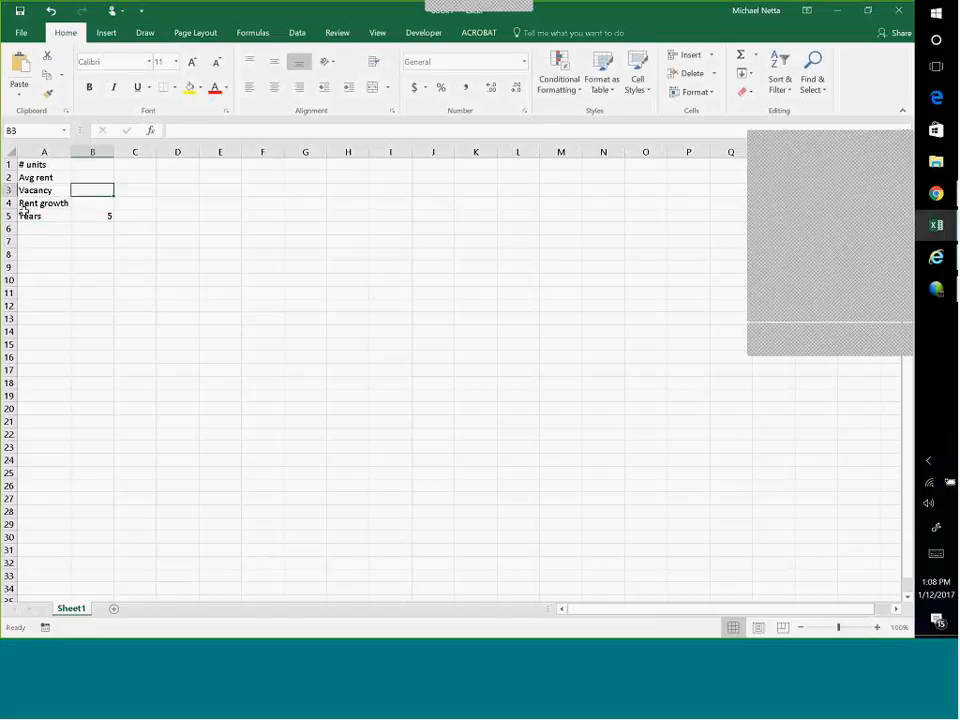
text(10)
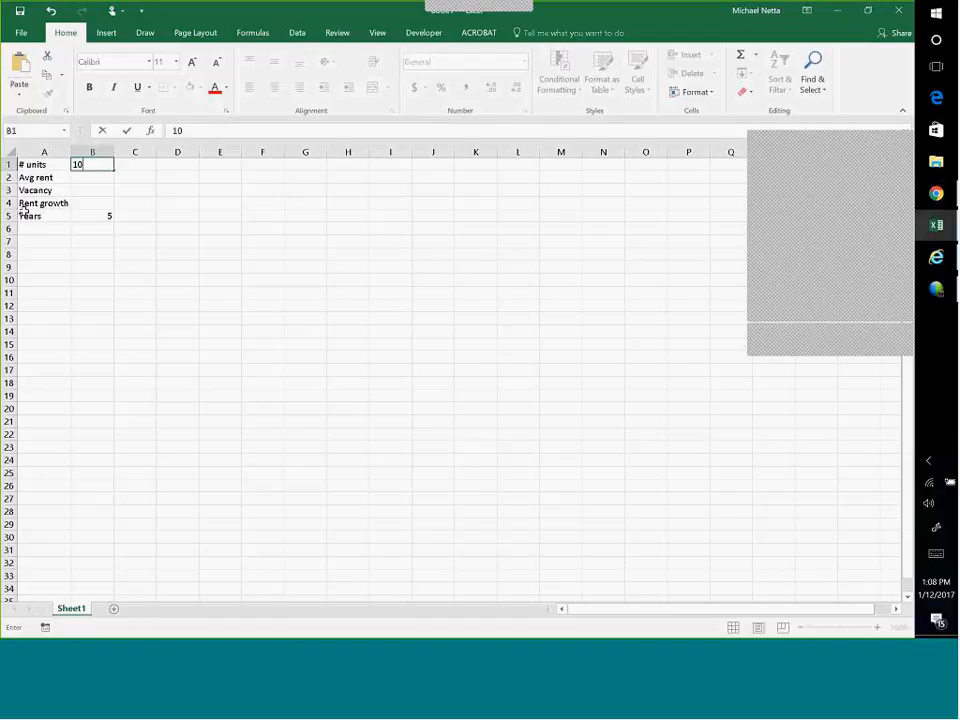
key(Return)
text(1000)
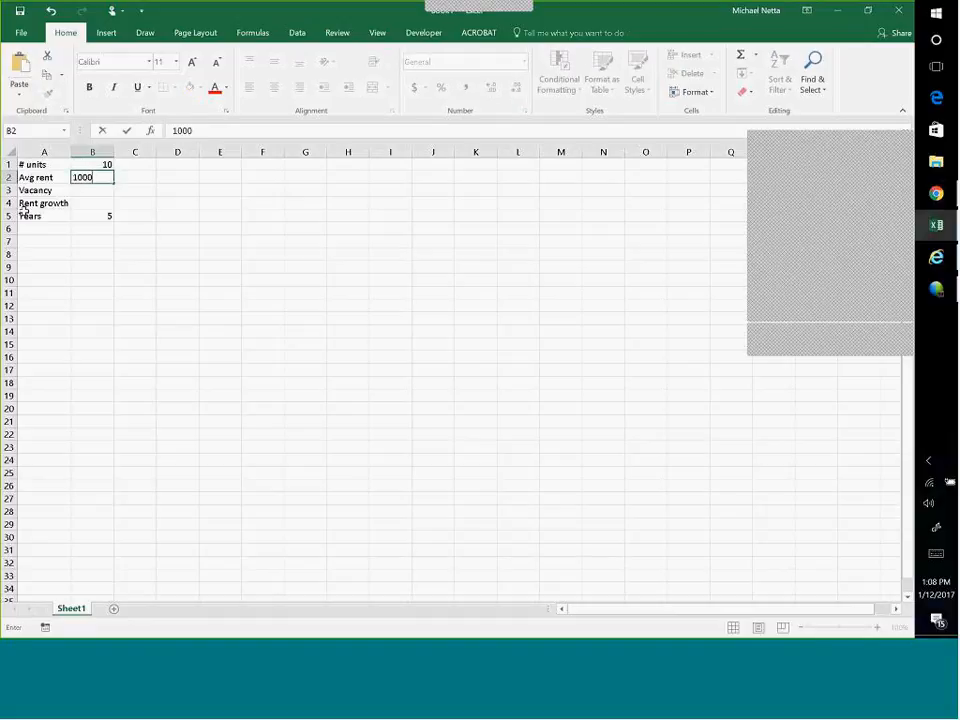
key(Return)
text(.05)
key(Return)
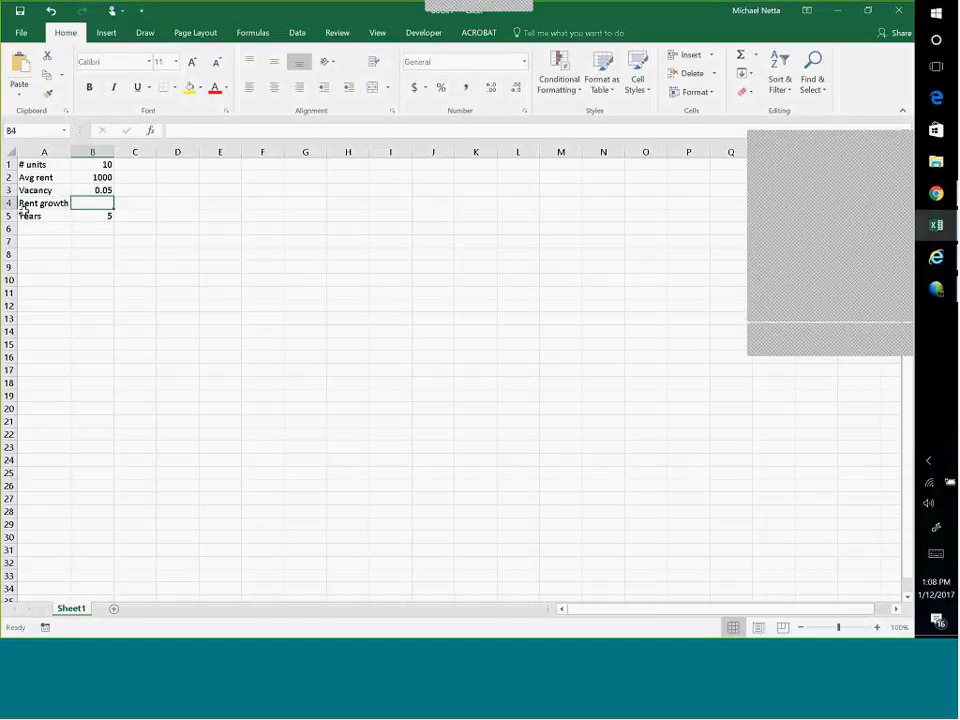
text(.03)
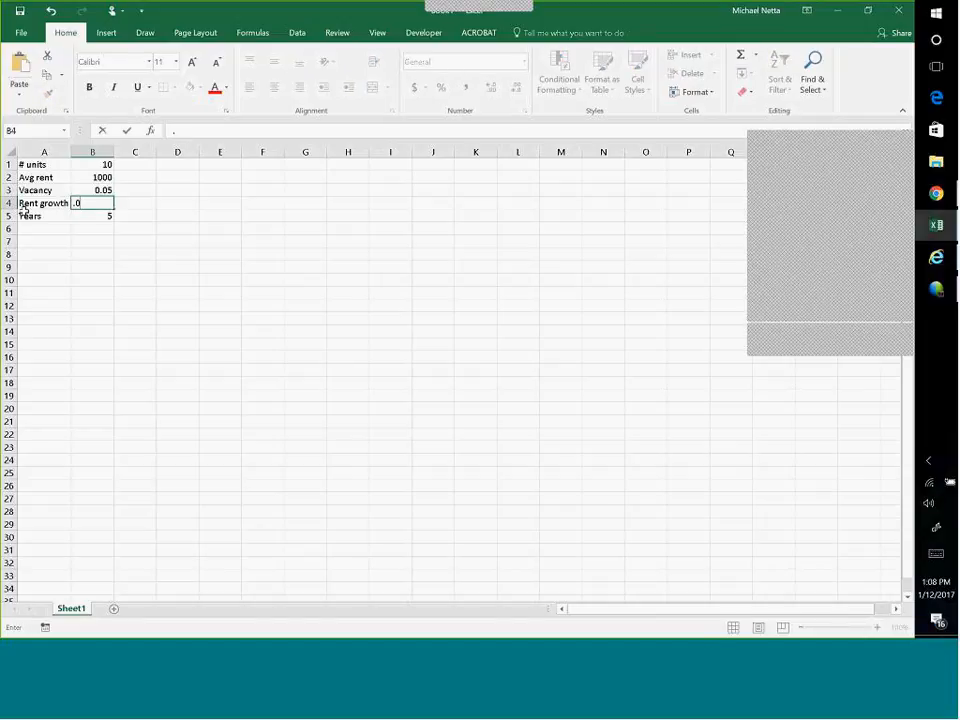
key(Return)
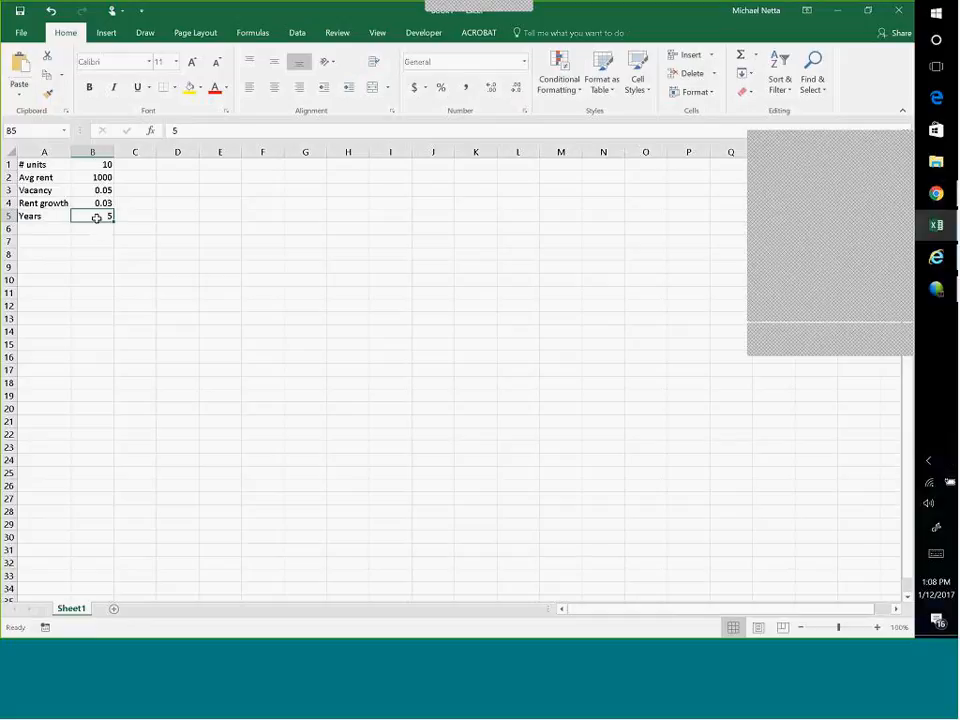
Format the Vacancy and Rent growth values in B3:B4 as percentages
click(104, 164)
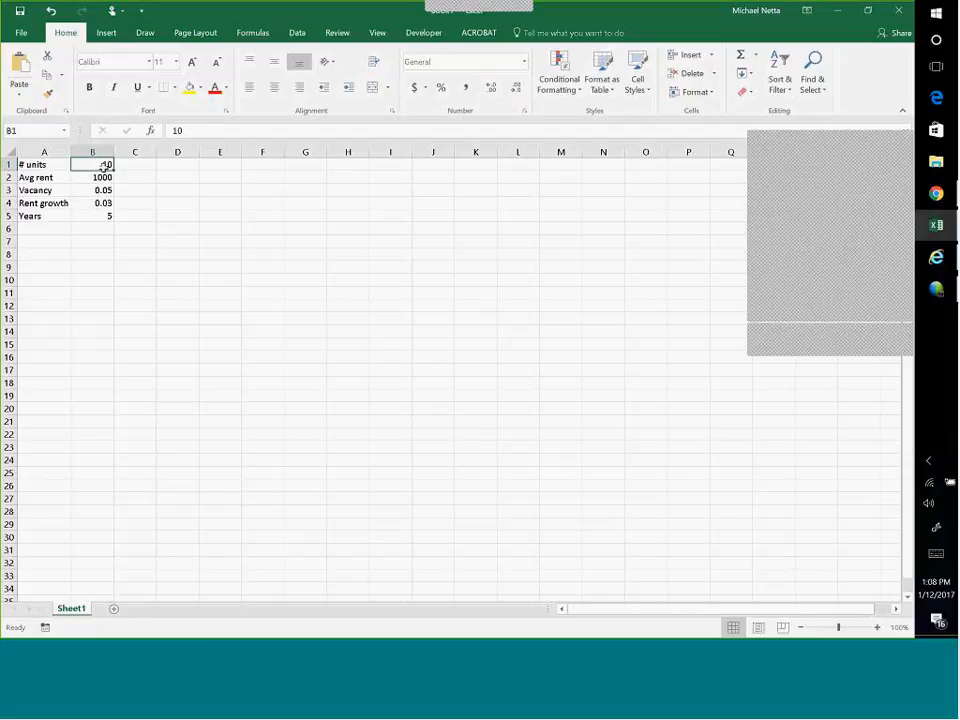
click(105, 177)
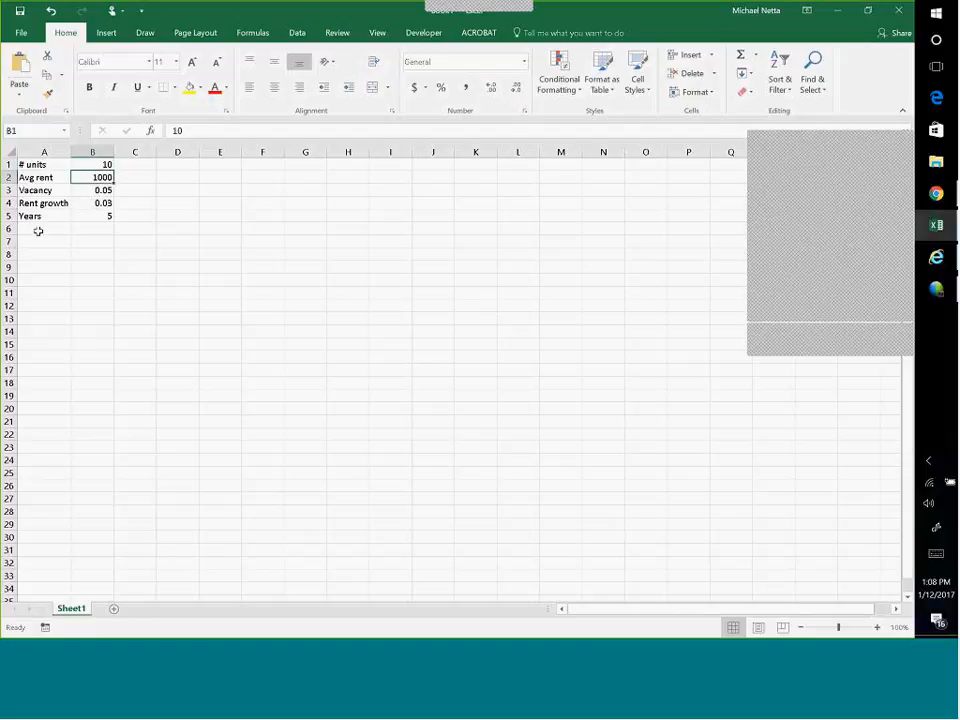
key(Down)
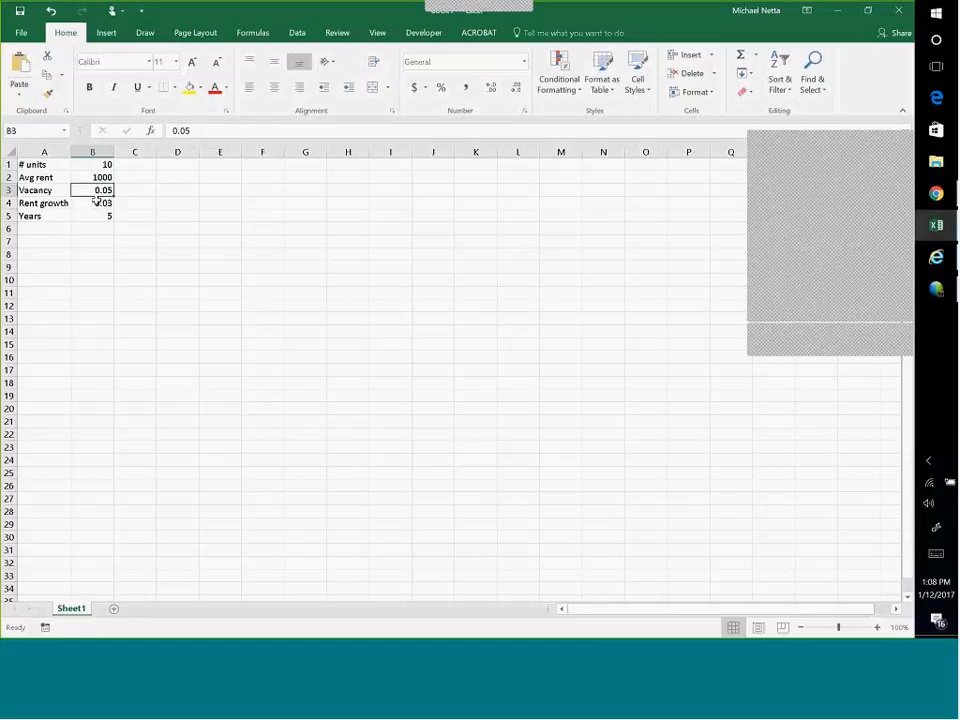
drag(97, 191, 101, 199)
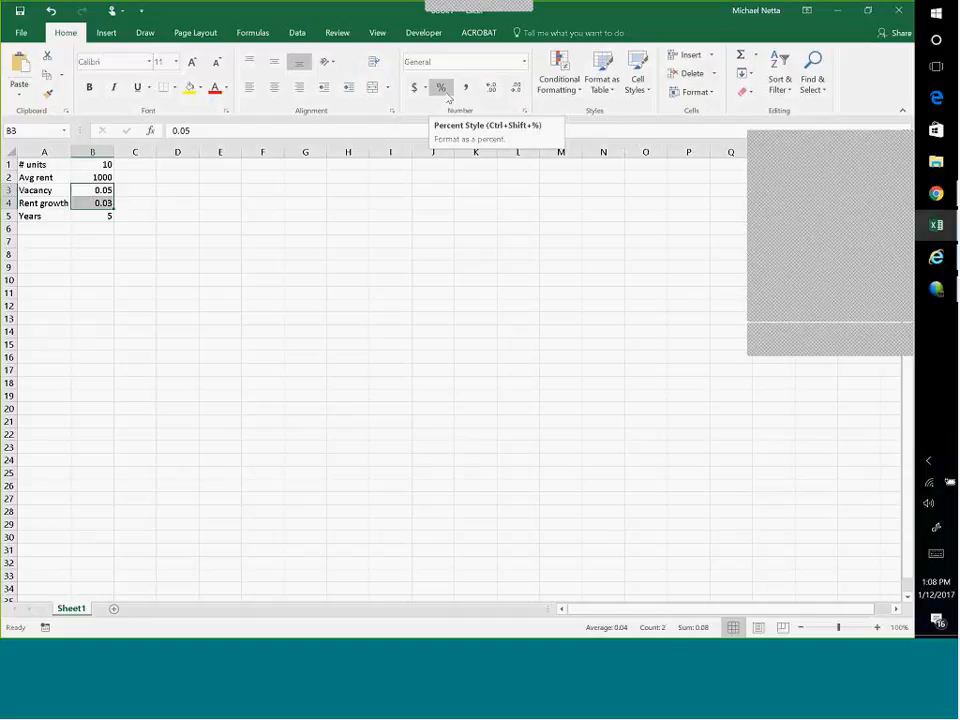
click(447, 95)
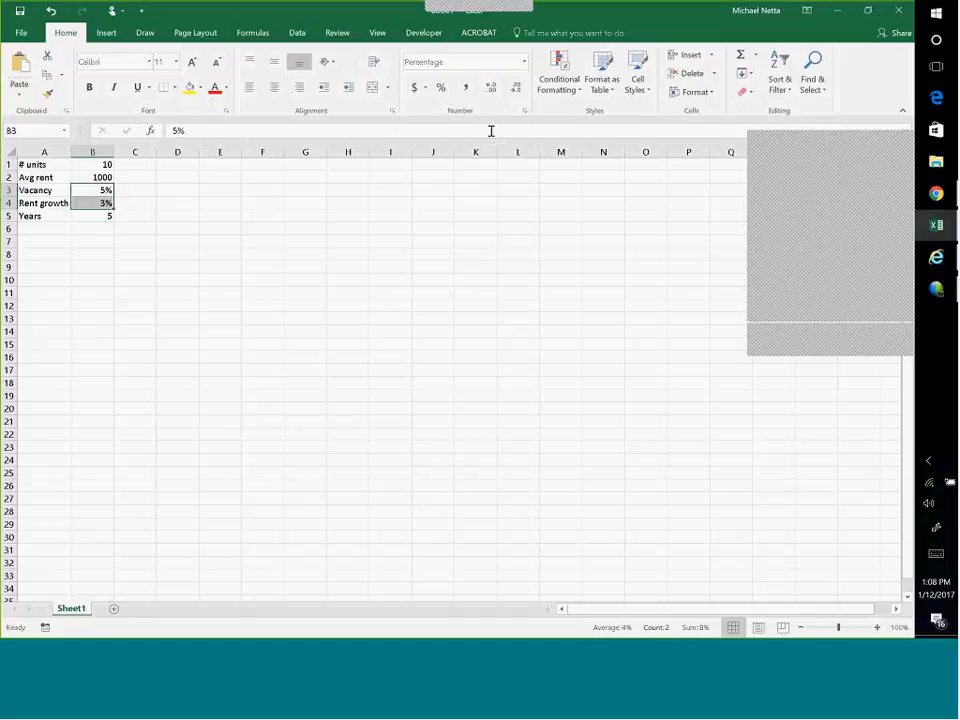
Adjust the decimals of the percentages in B3:B4, finishing with one decimal place
click(500, 95)
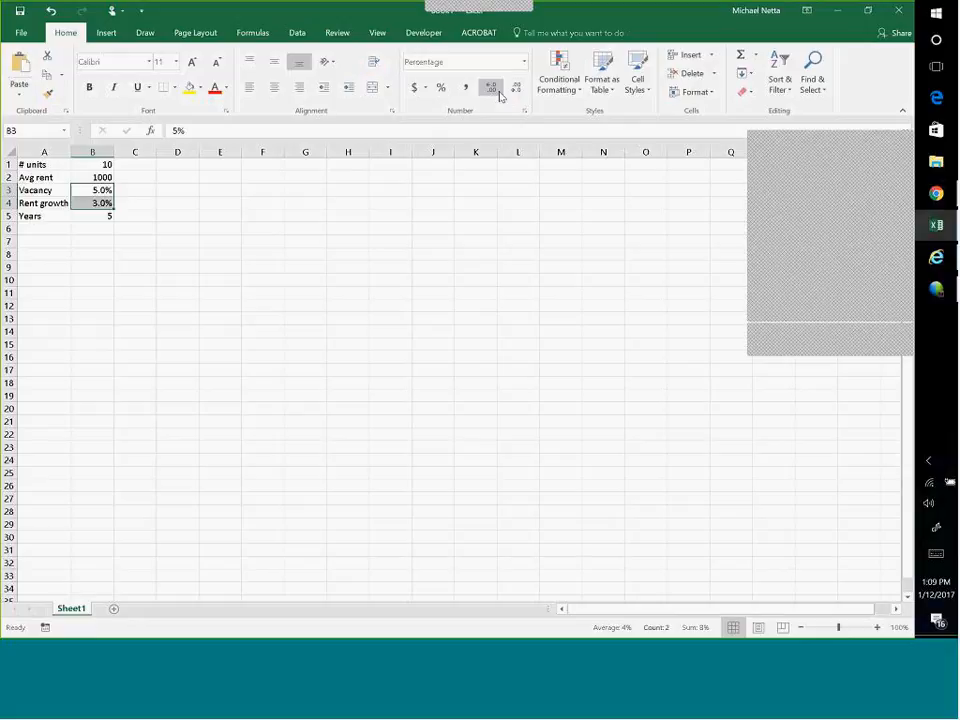
click(498, 93)
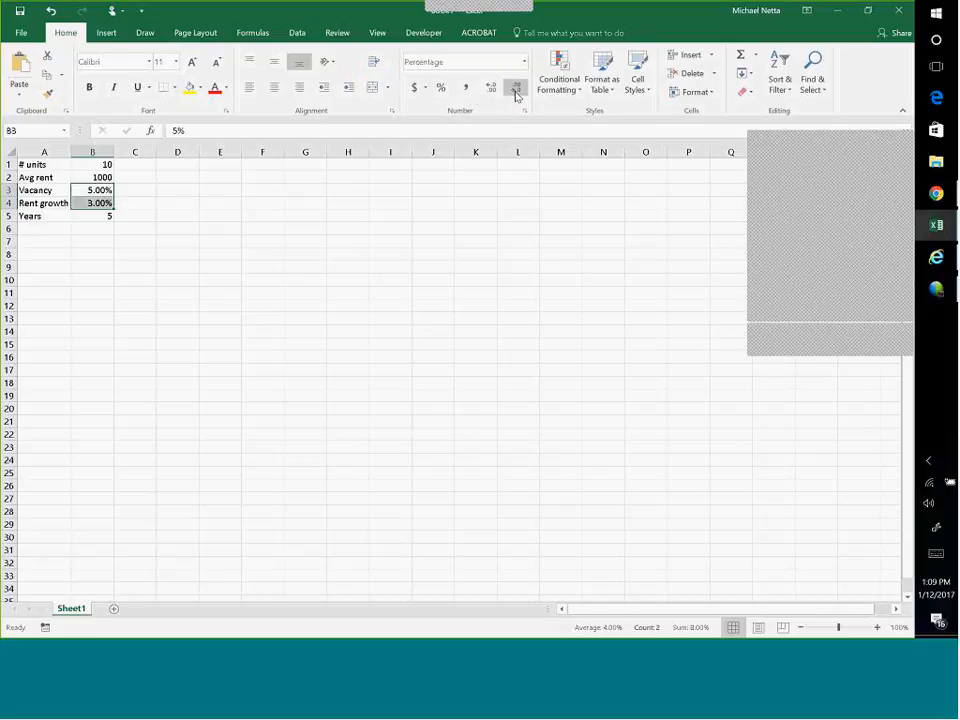
click(517, 93)
click(517, 93)
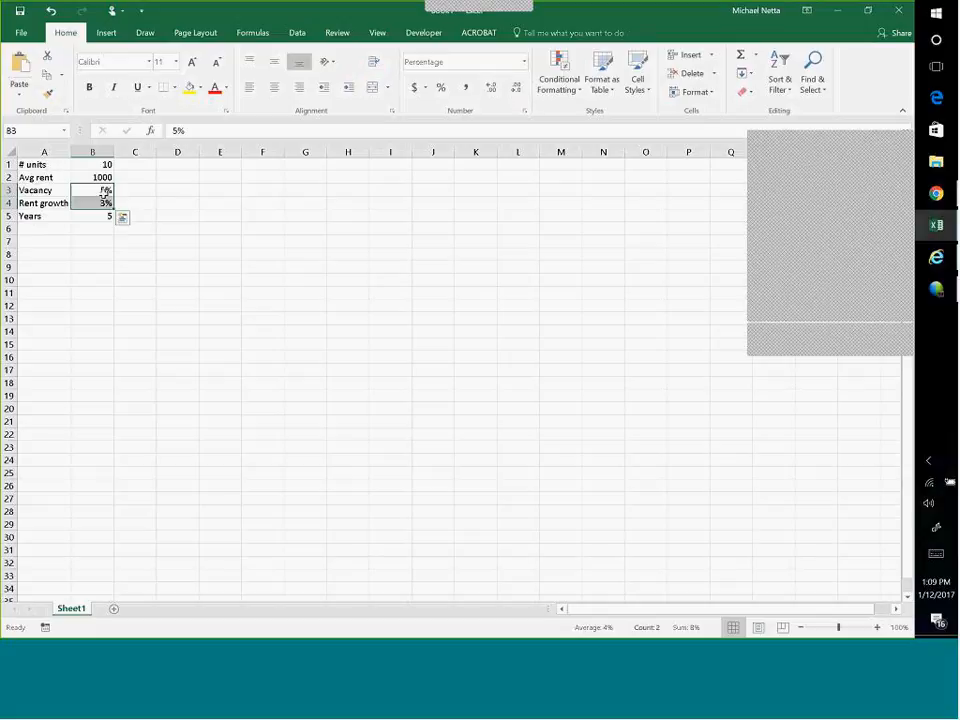
click(492, 89)
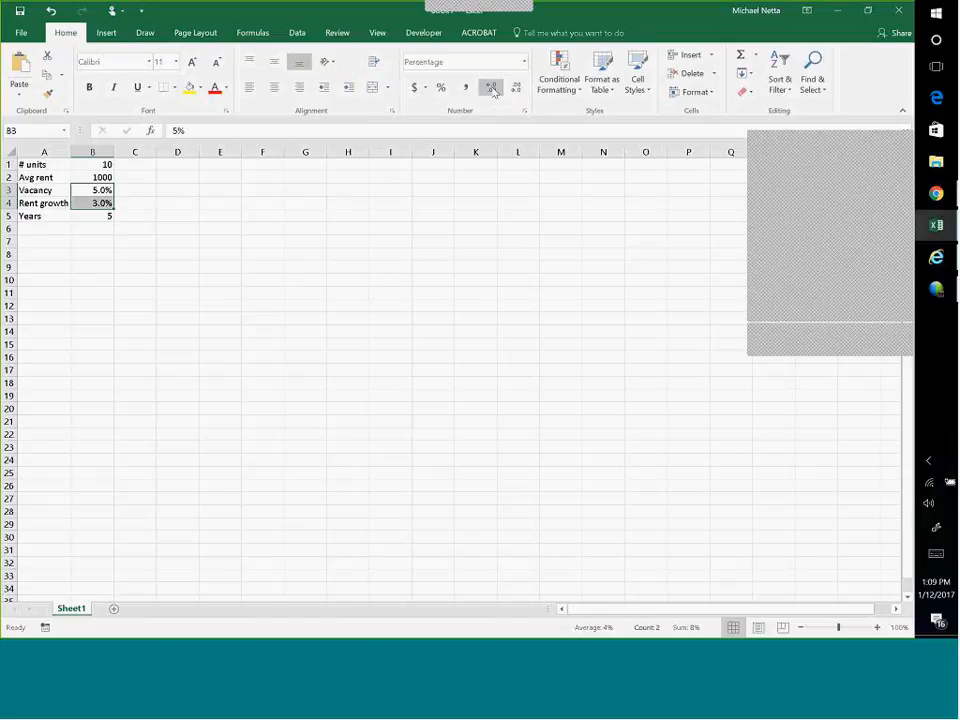
Set Vacancy in B3 to 6% and Rent growth in B4 to 5%
click(90, 190)
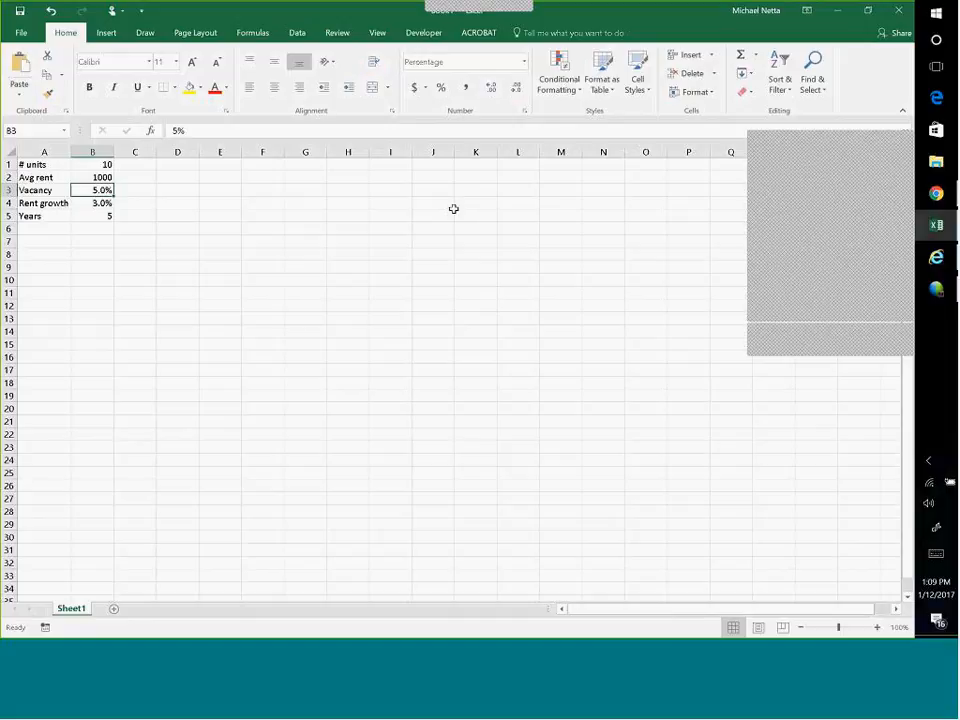
text(6)
key(Return)
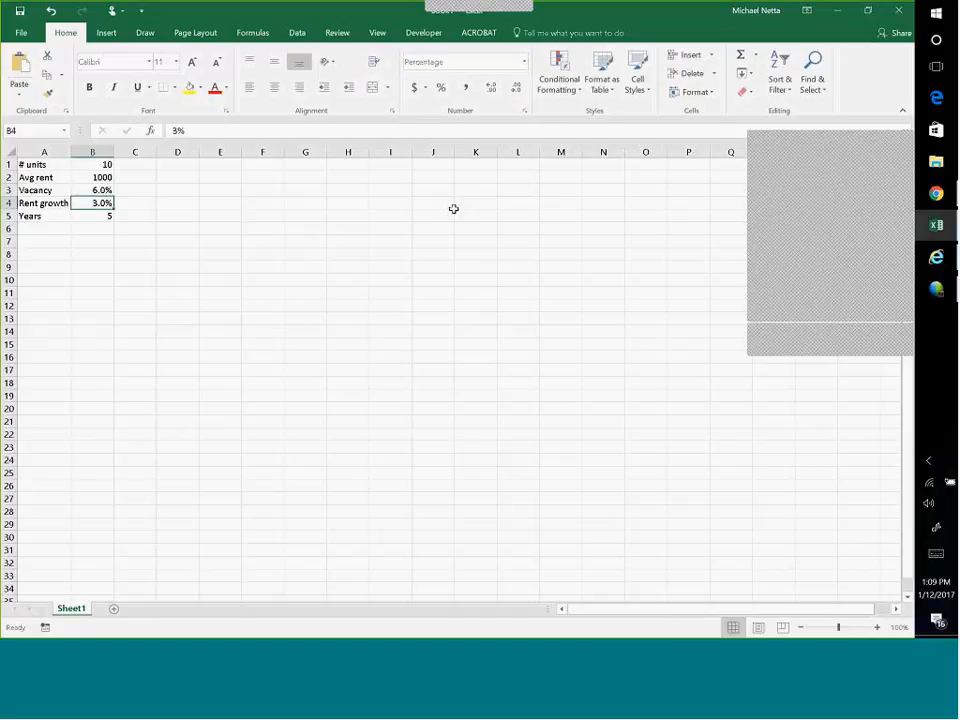
text(5)
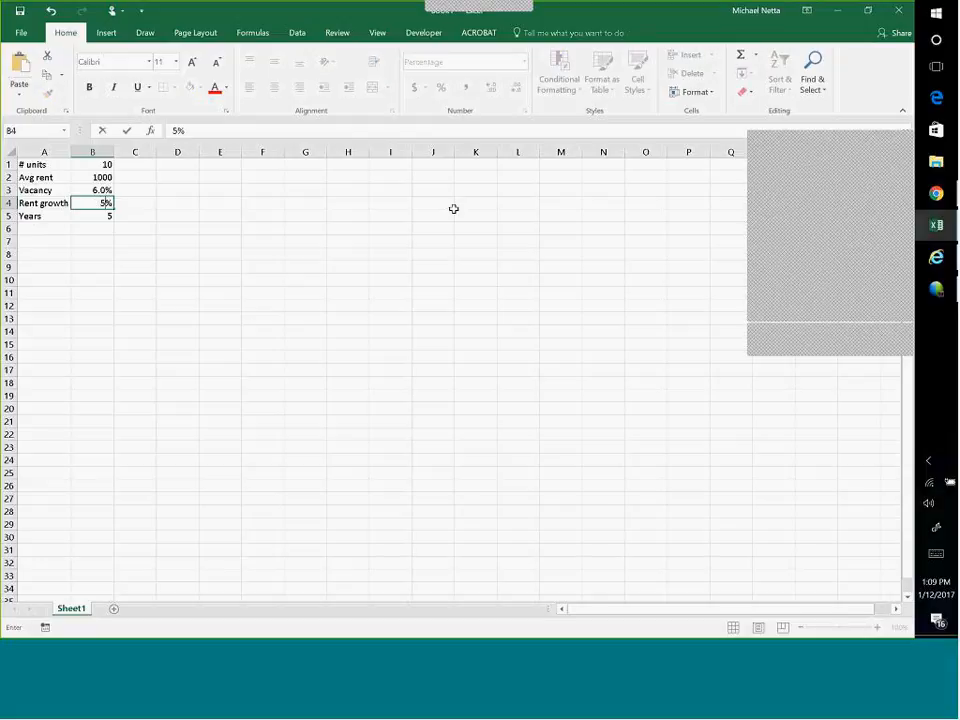
key(Return)
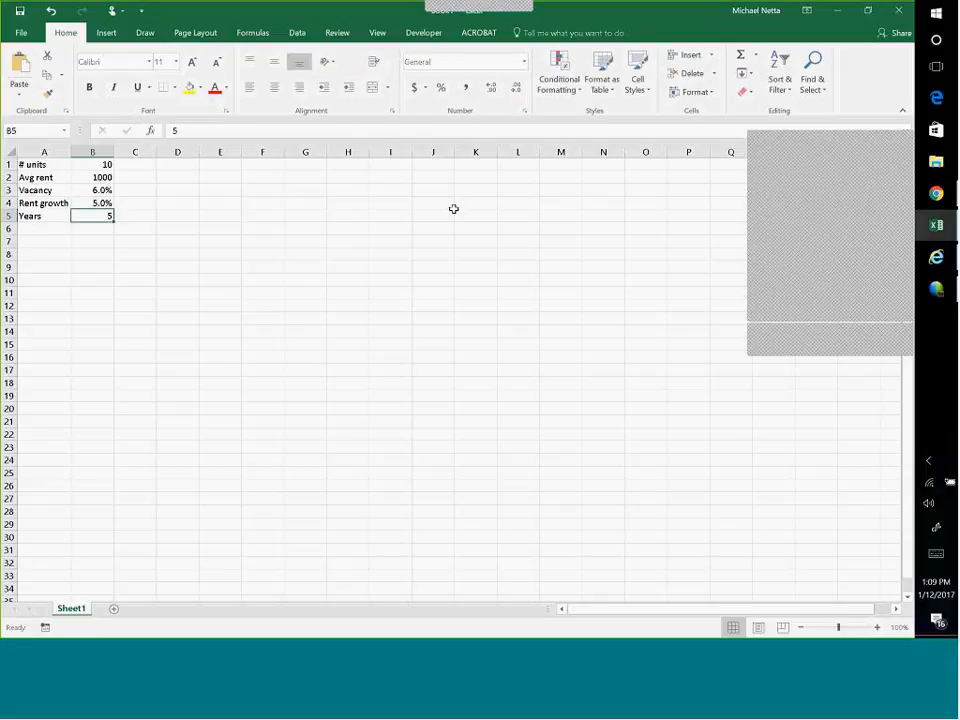
Apply the dollar Accounting number format to the Avg rent value in B2
click(103, 166)
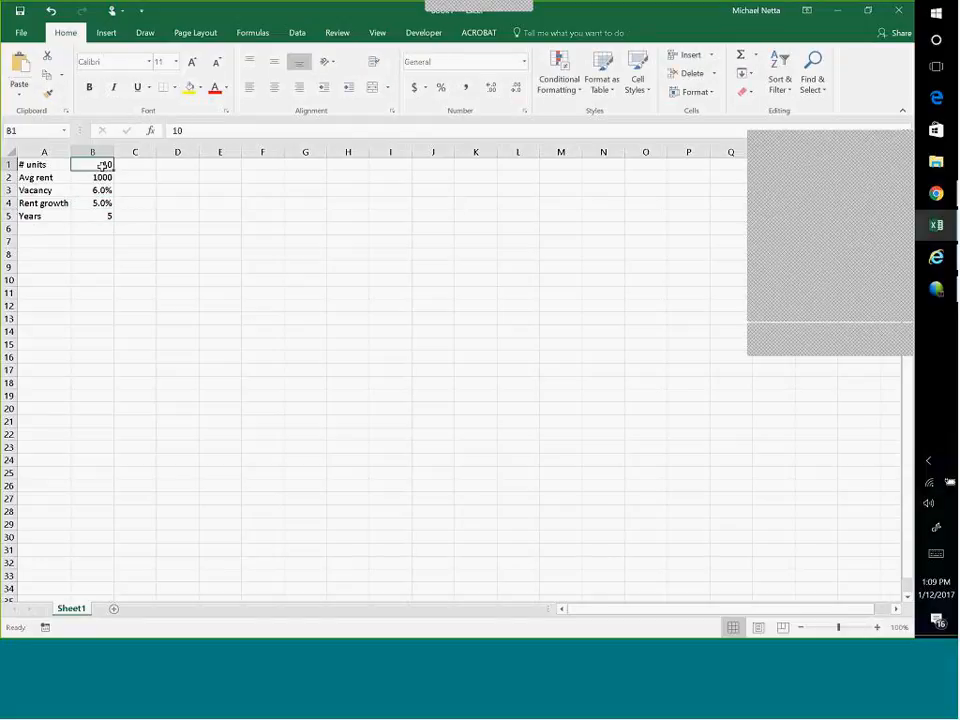
click(76, 177)
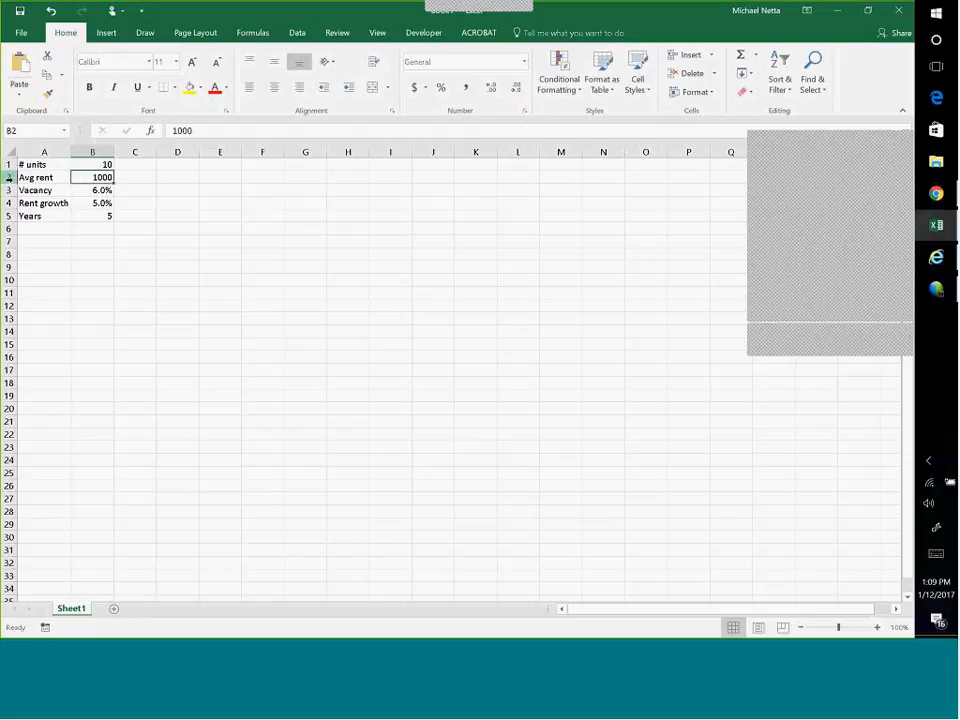
click(414, 87)
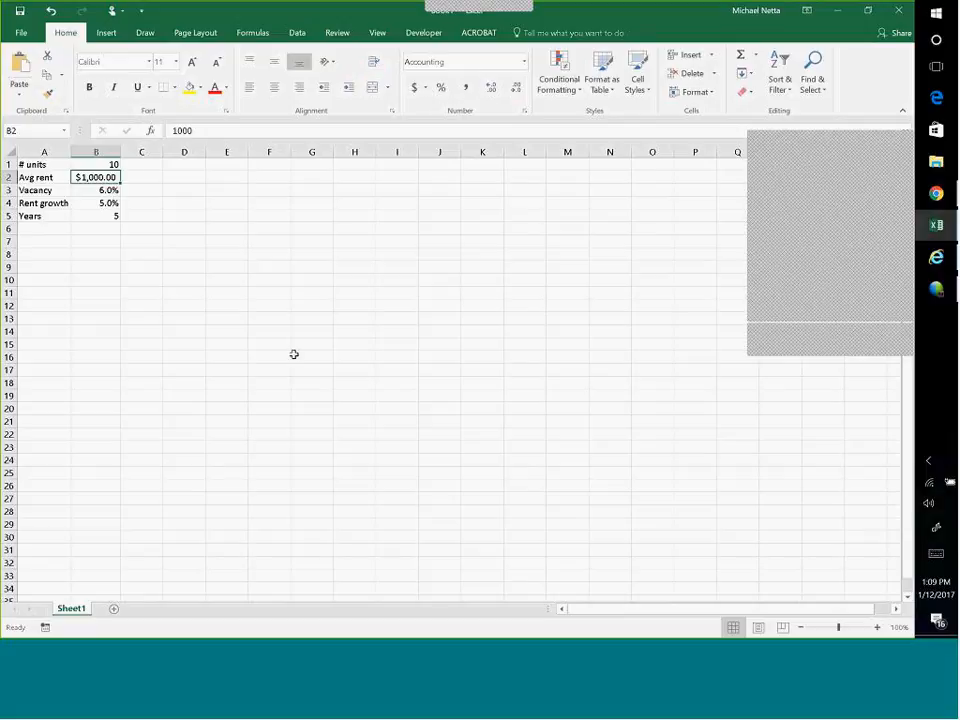
Apply the comma number style to the Avg rent value in B2 and reduce it to zero decimal places
click(465, 87)
double_click(516, 89)
double_click(492, 89)
click(516, 89)
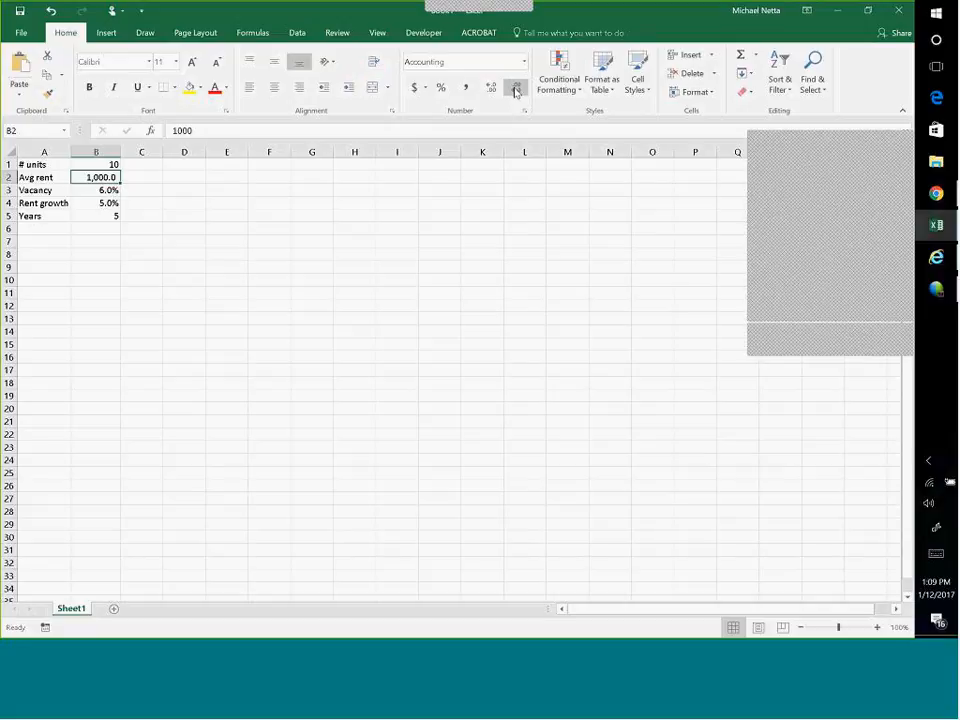
click(155, 253)
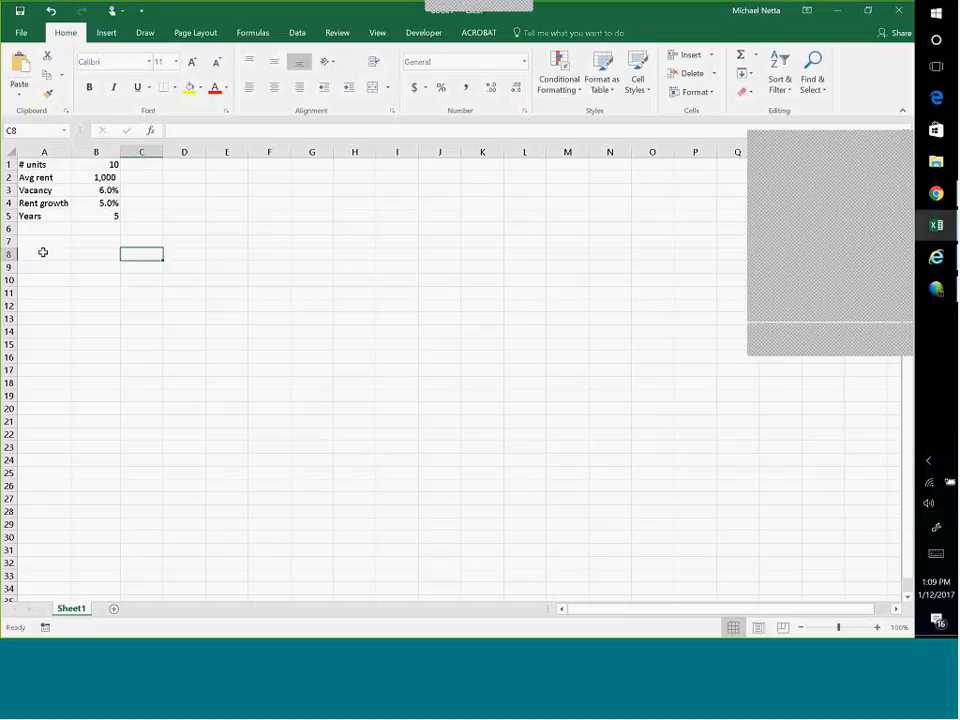
click(101, 163)
click(98, 176)
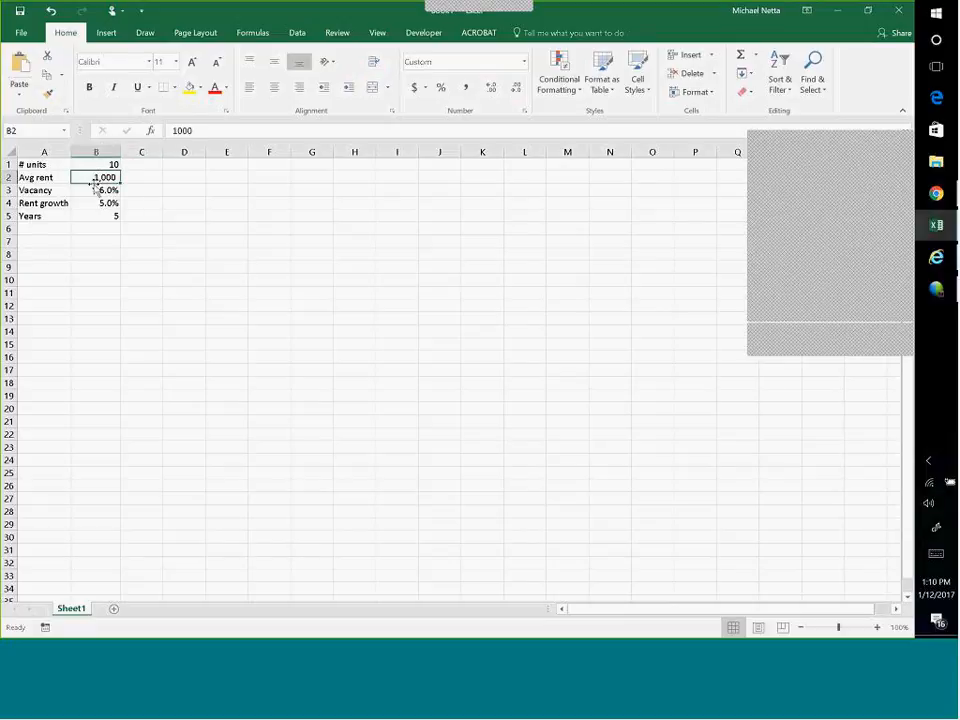
click(94, 189)
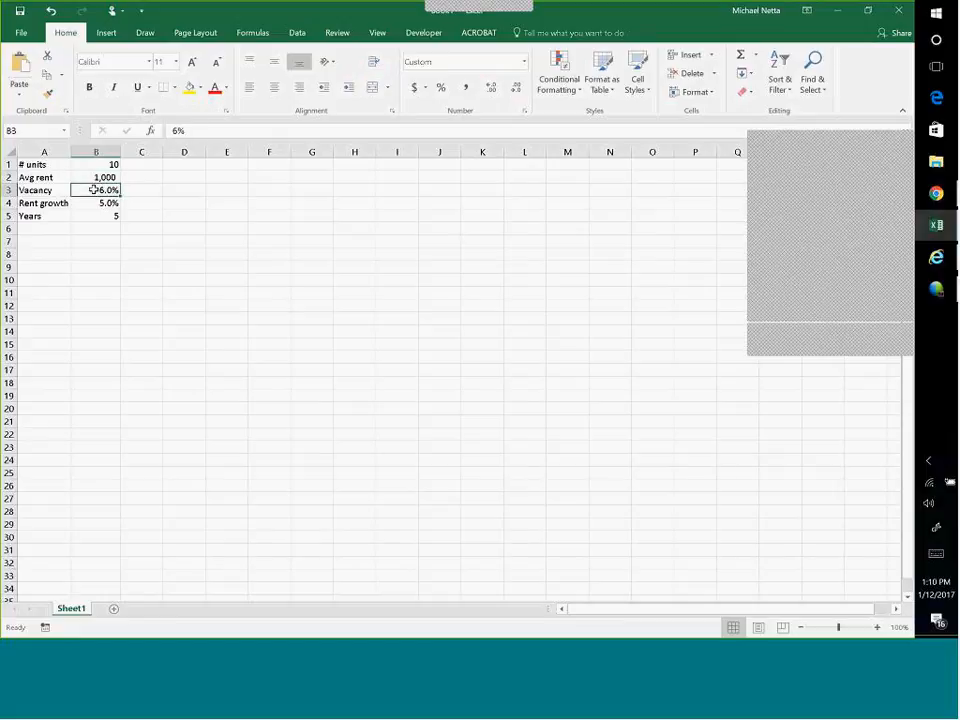
Enter the label "Gross Potential rent" in cell B9
click(110, 268)
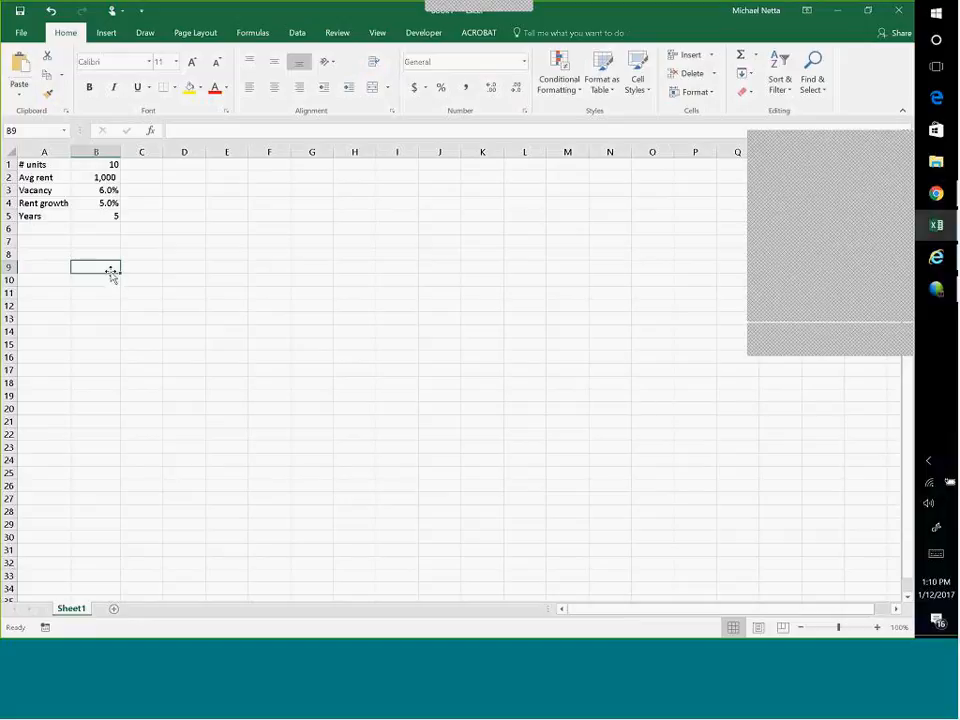
text(Rent)
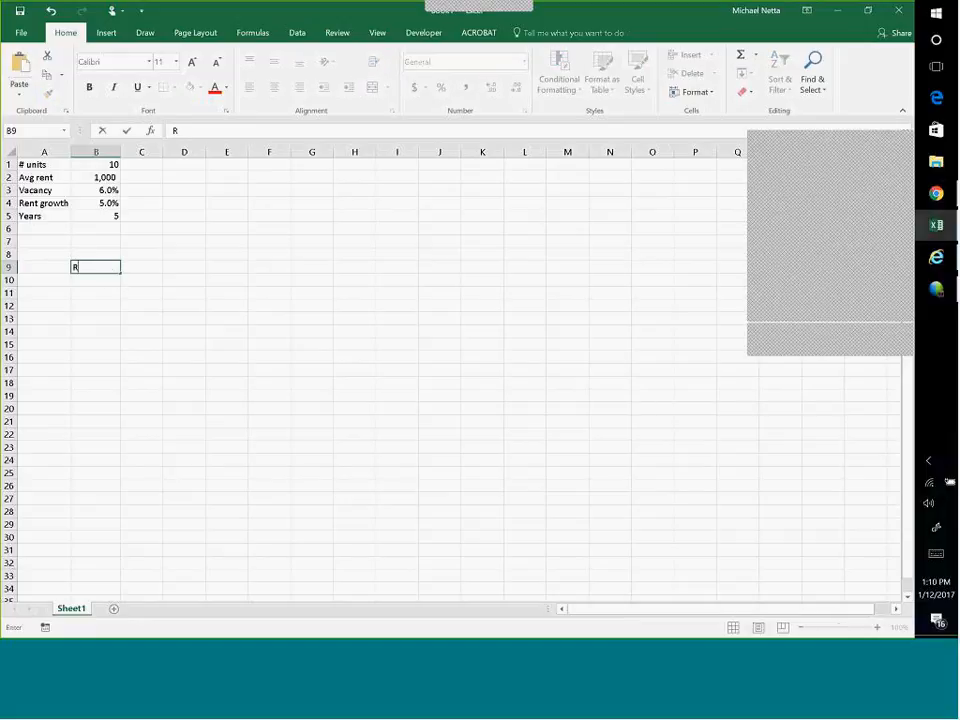
key(BackSpace)
key(BackSpace)
key(BackSpace)
key(BackSpace)
text(Gross PR)
key(BackSpace)
text(otential rent)
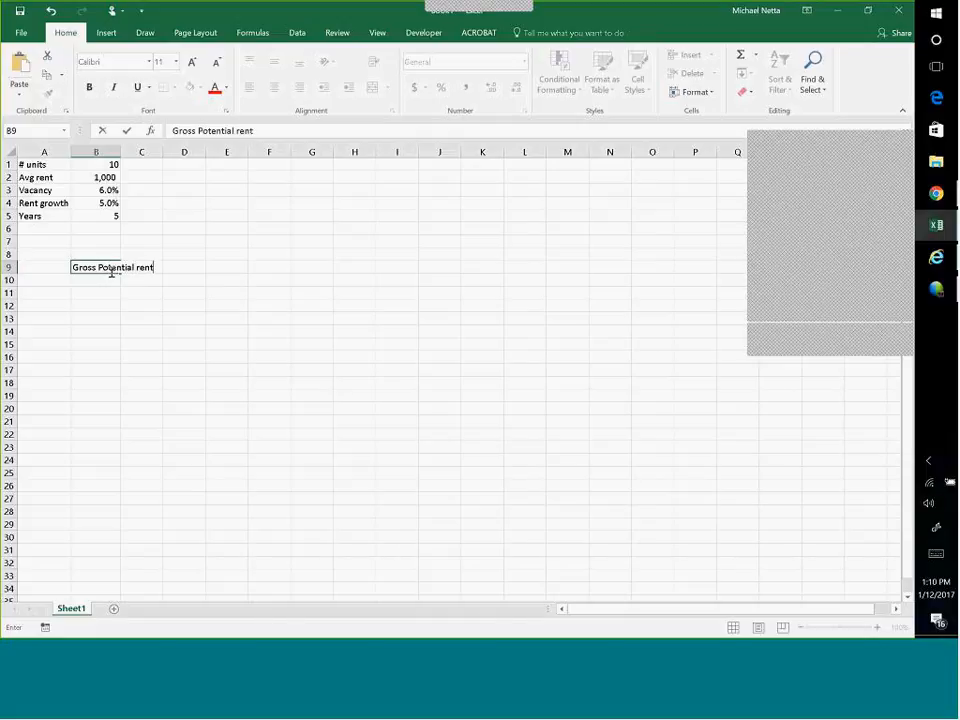
key(Return)
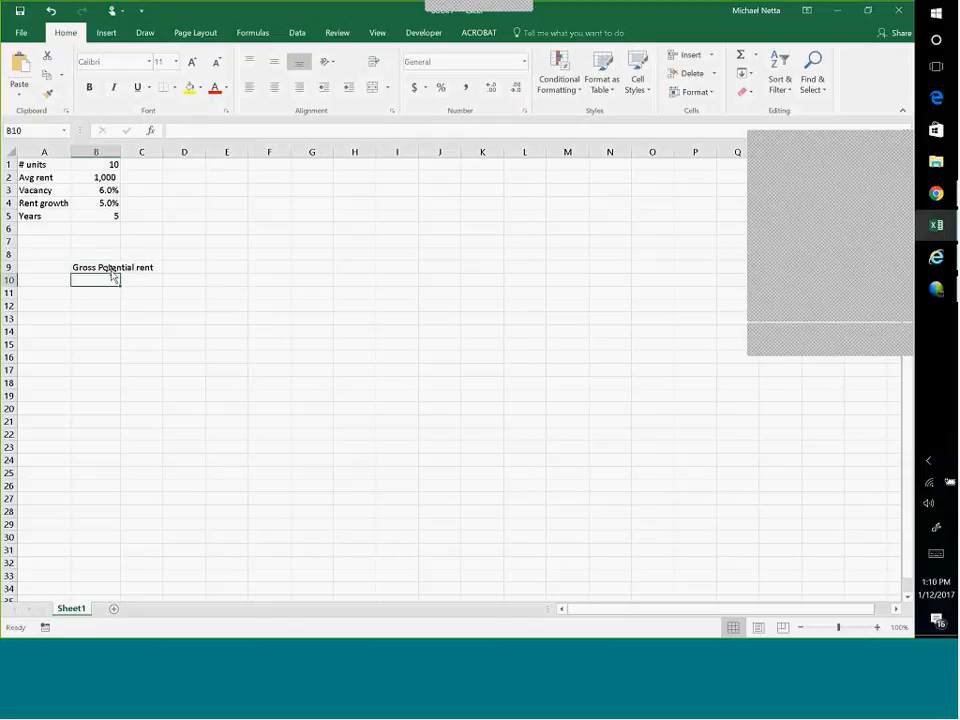
Move the "Gross Potential rent" label from B9 to C9 and autofit the width of column C
click(113, 267)
drag(118, 268, 129, 270)
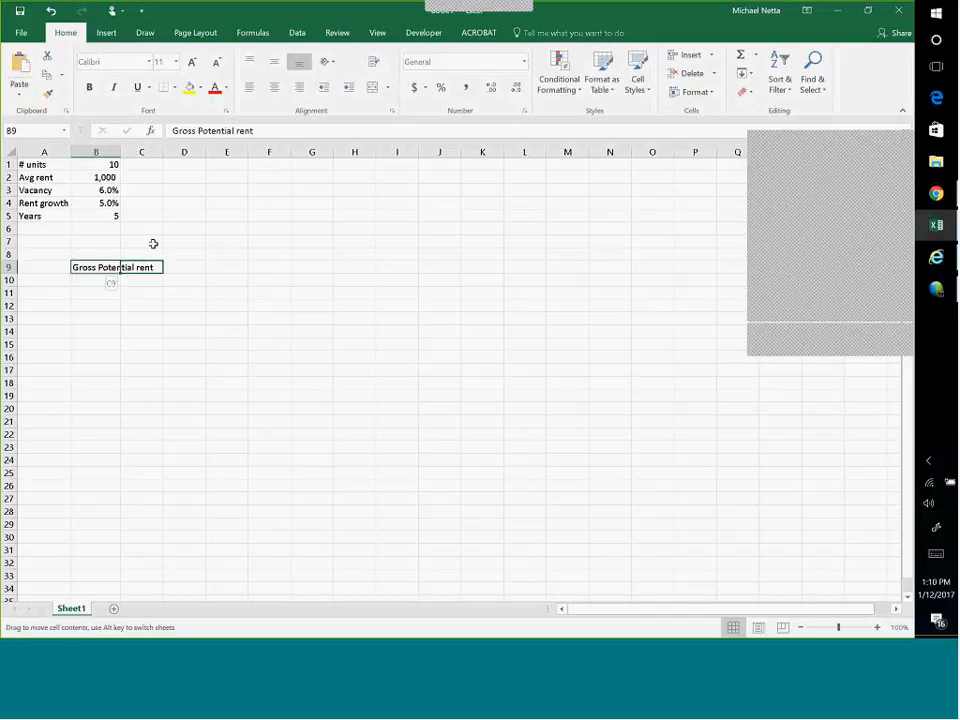
double_click(163, 154)
Calculate the gross potential rent in D9 with the formula =B1*B2, referencing the number of units and average rent
click(233, 267)
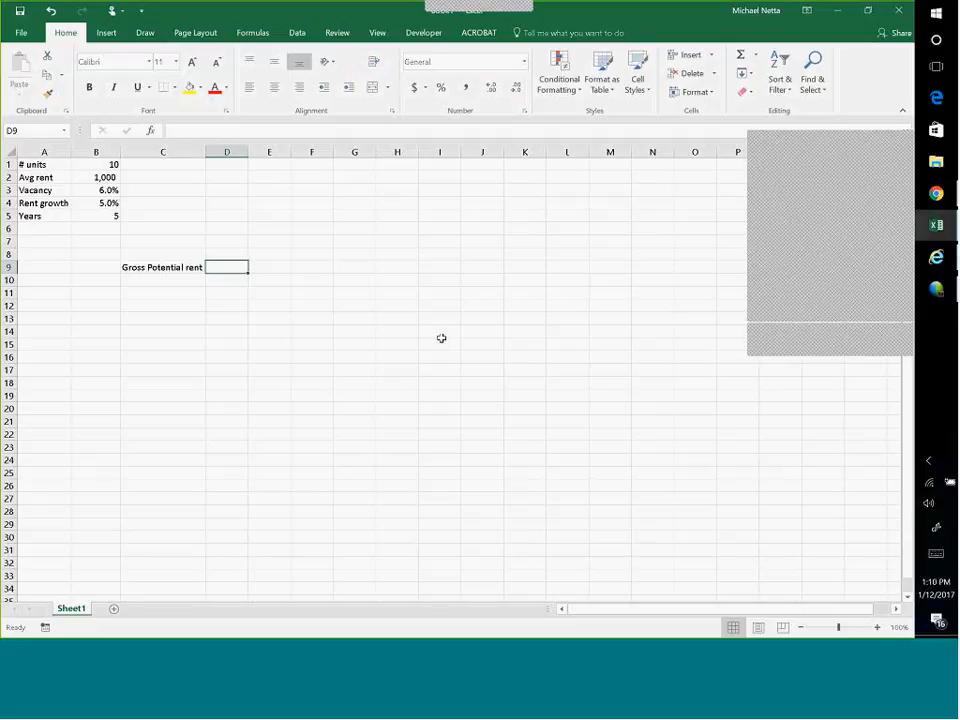
text(=)
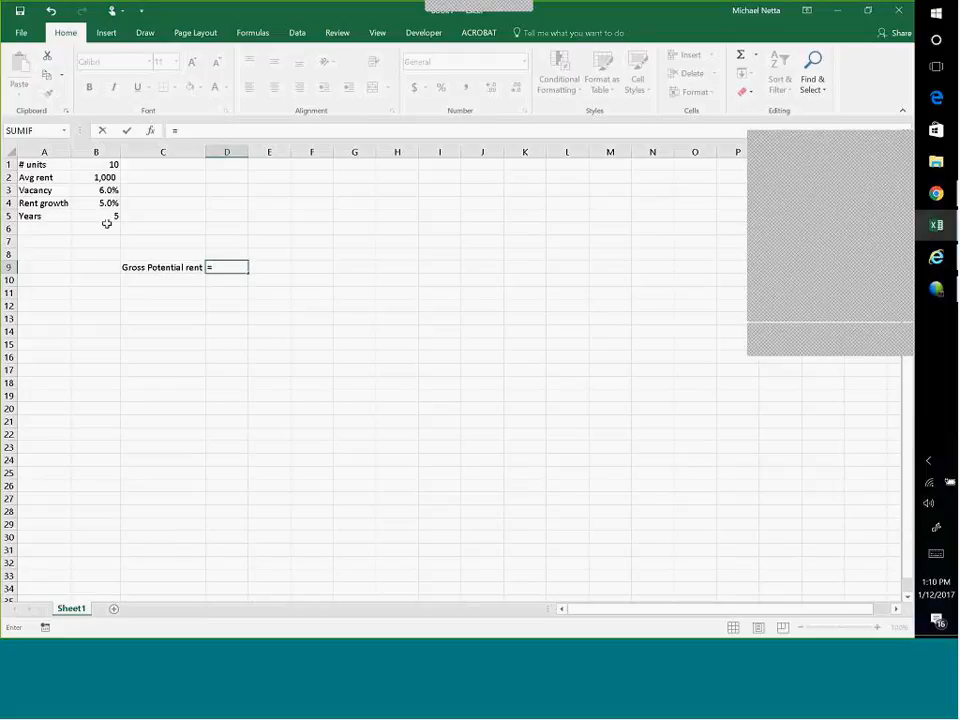
click(111, 164)
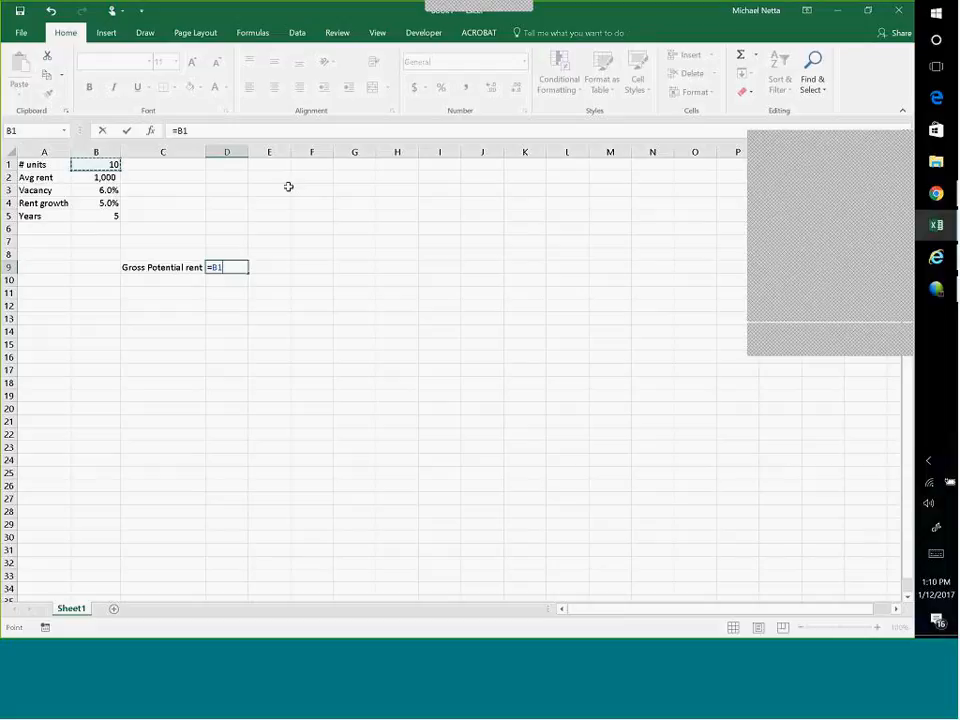
text(*)
click(107, 177)
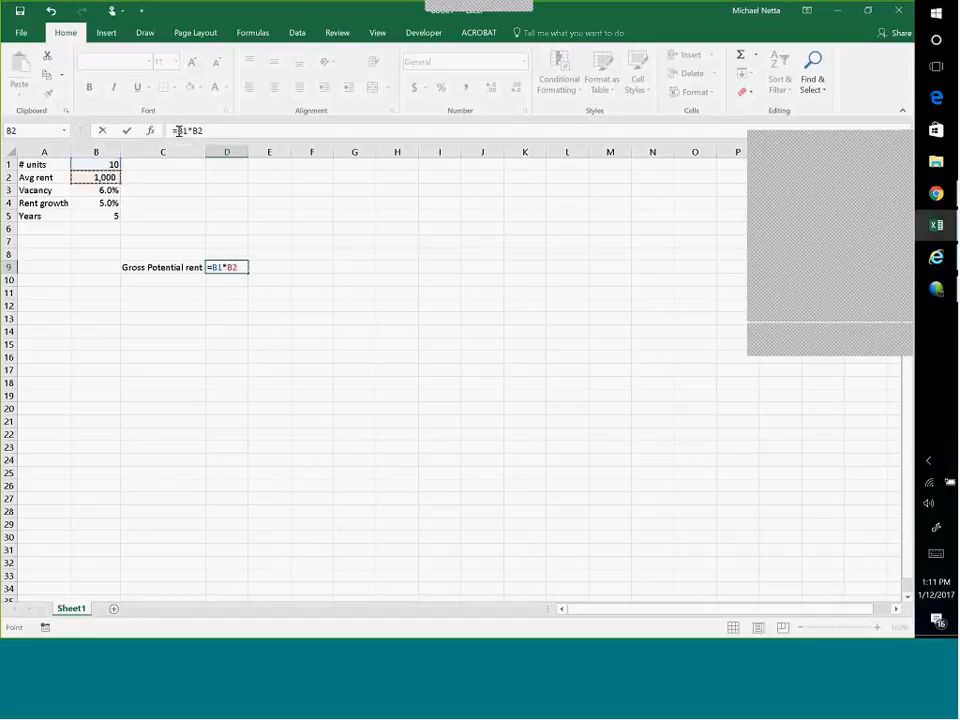
key(Return)
Re-enter the gross potential rent formula in D9 as =b1*b2 with written-out cell references, and check it
click(237, 269)
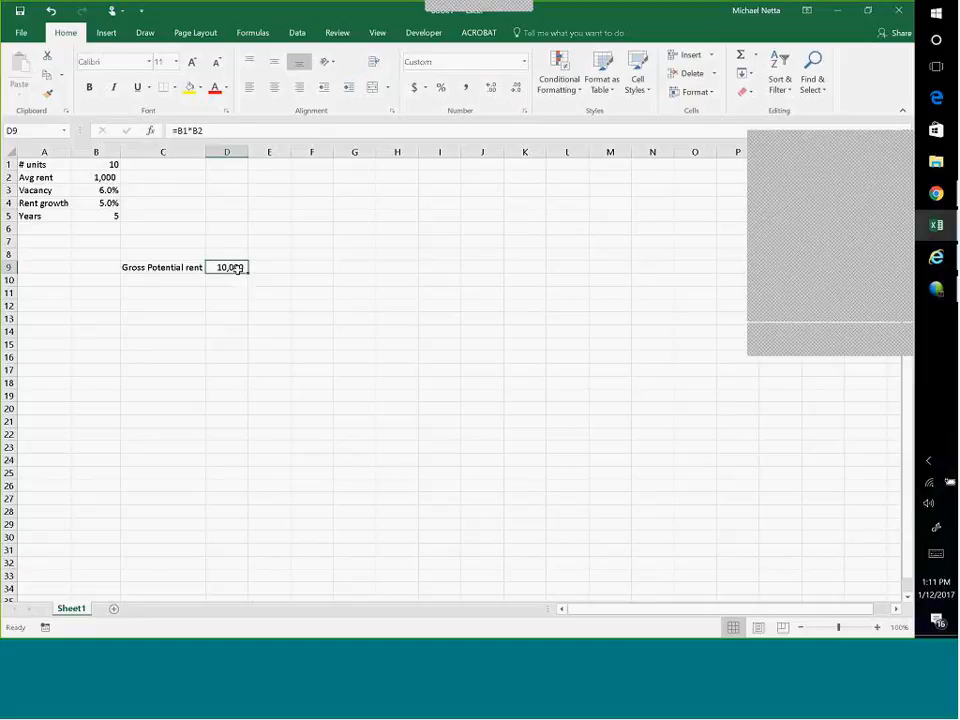
text(=b1*)
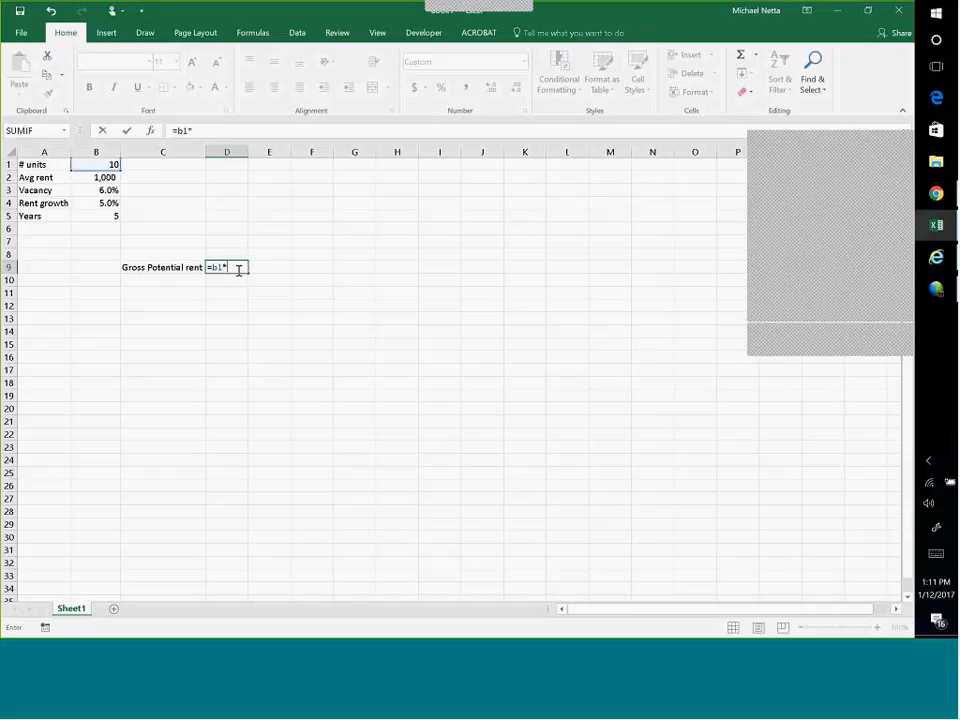
text(b2)
key(Return)
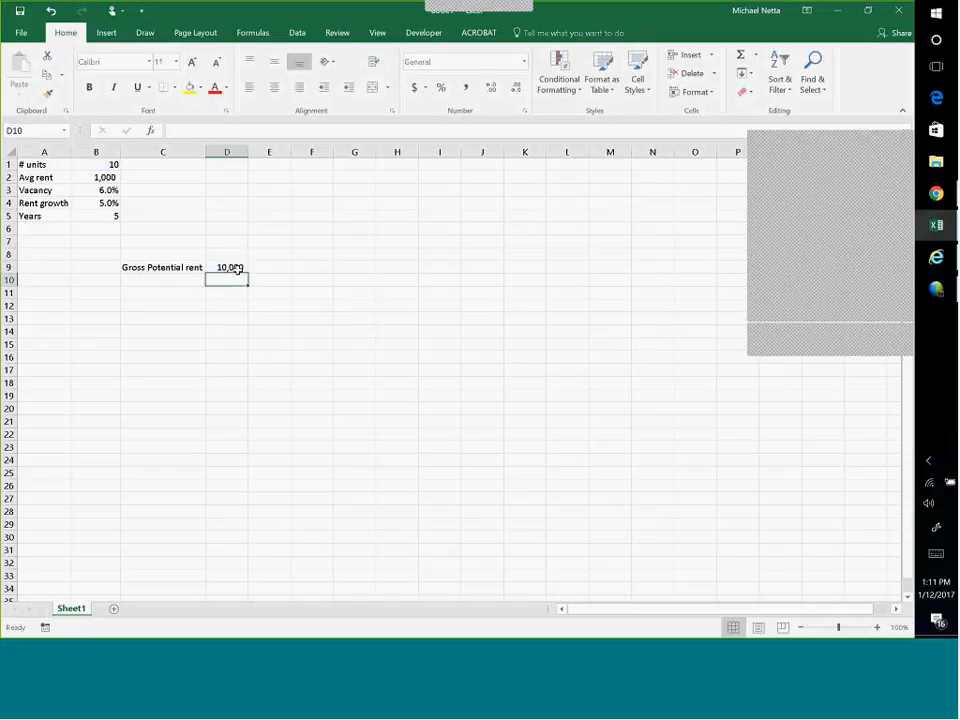
click(237, 268)
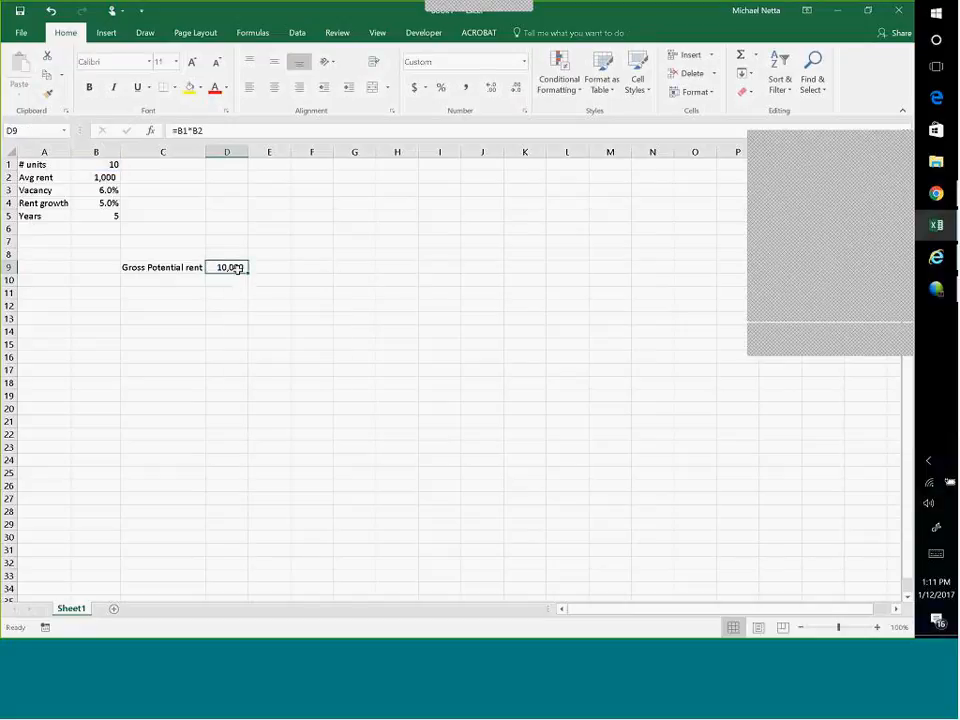
click(195, 283)
click(229, 258)
click(232, 268)
click(193, 266)
click(235, 268)
Add the label "Vacancy" in C10 and calculate its amount in D10 with the formula =D9*B3
click(160, 279)
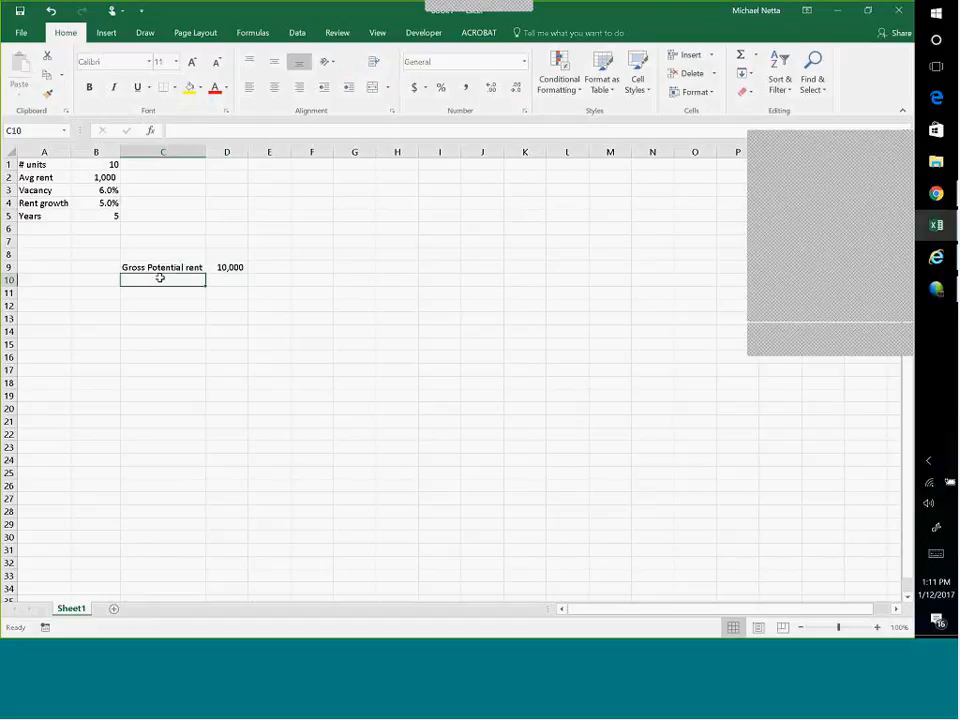
text(Vacancy)
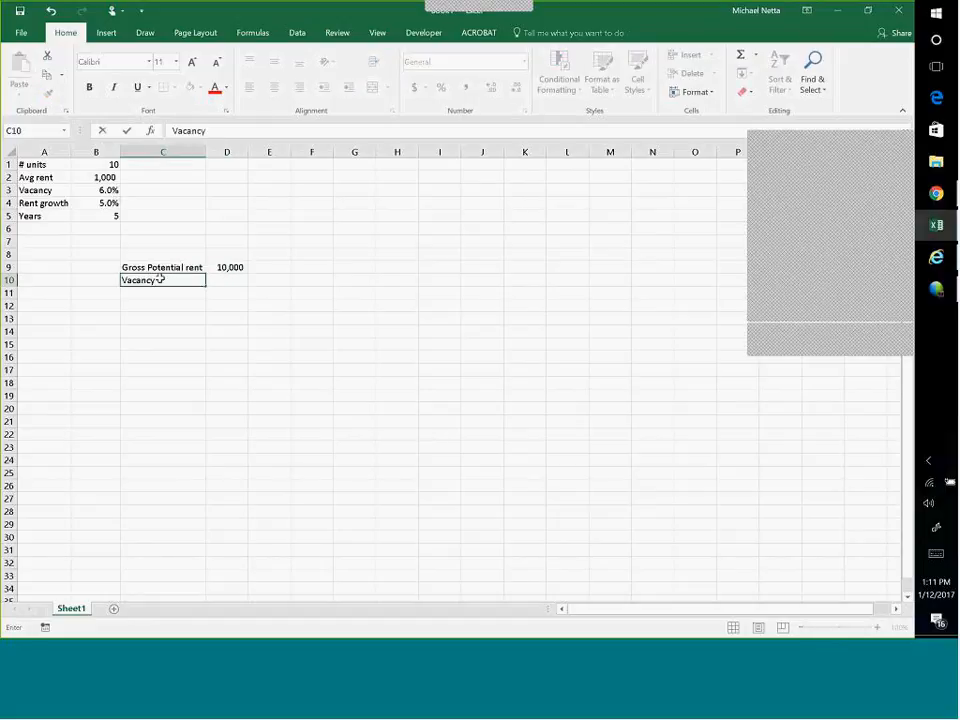
key(Tab)
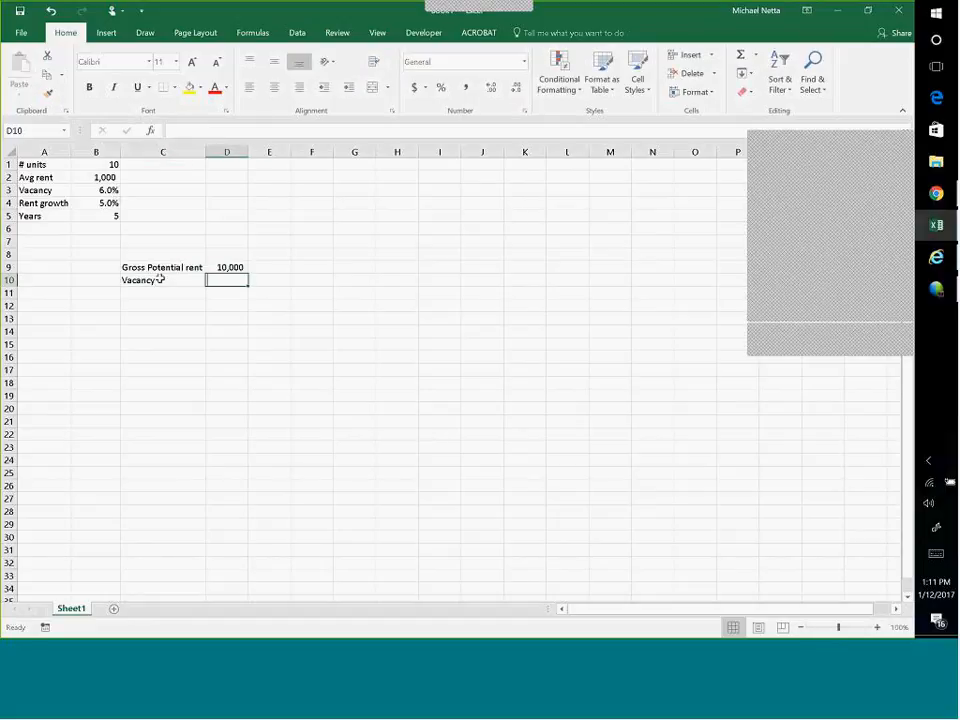
text(=)
key(Up)
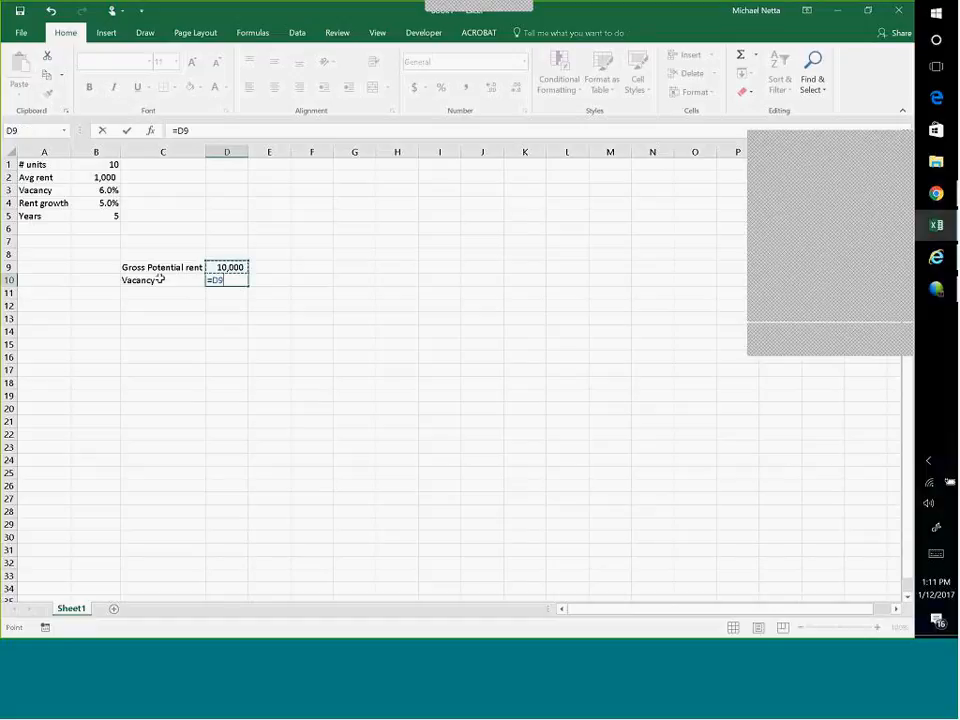
text(*)
click(96, 189)
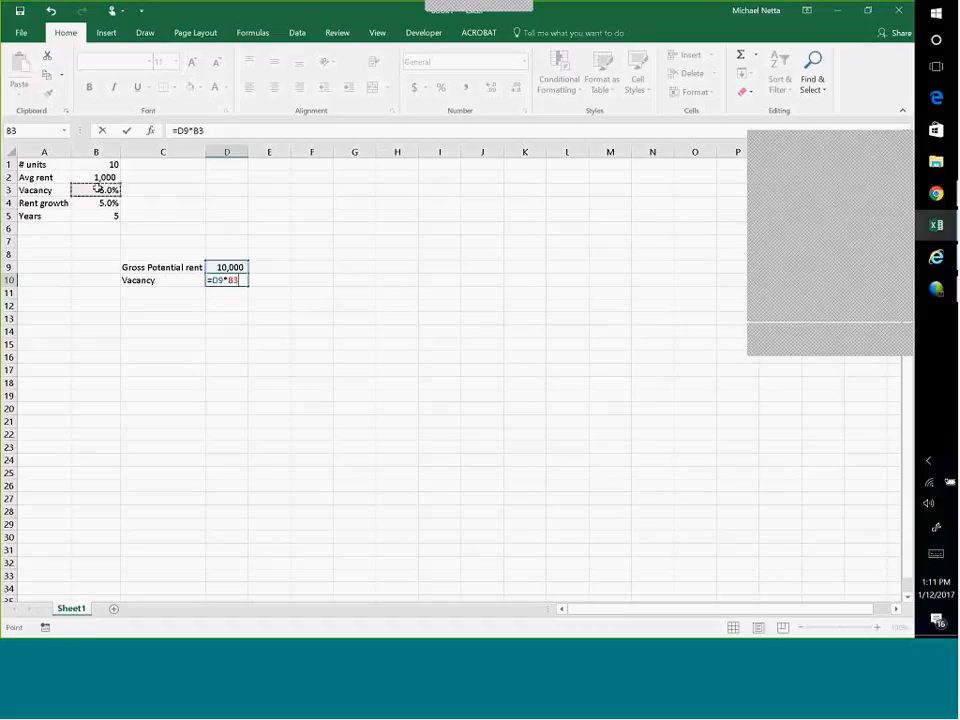
key(Return)
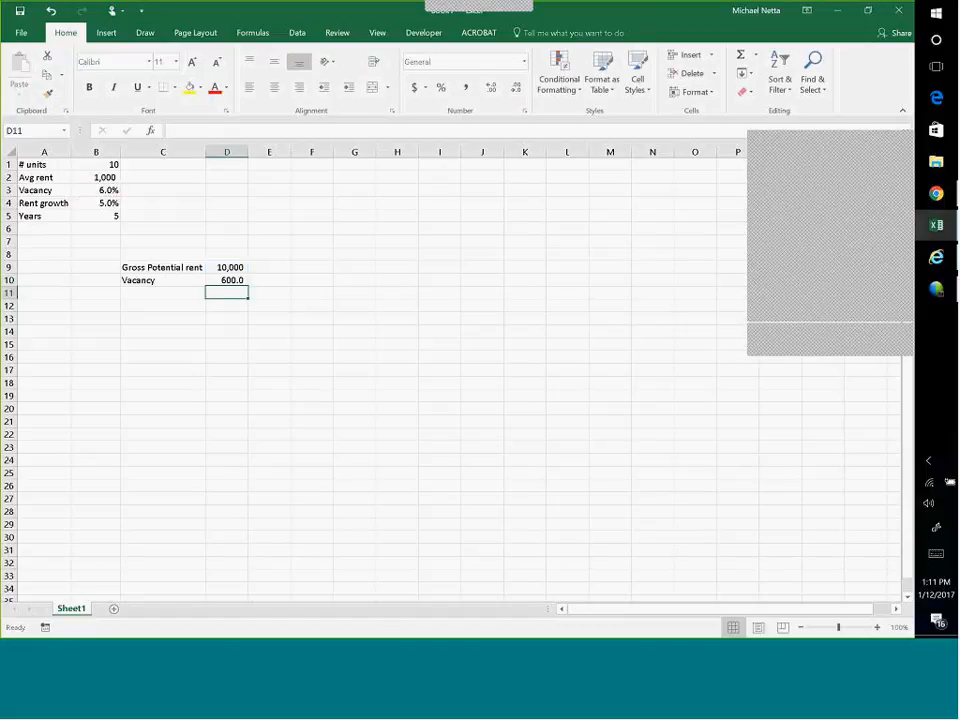
Add the label "NEF" in C11 and calculate its value in D11 with the formula =D9-D10
click(161, 294)
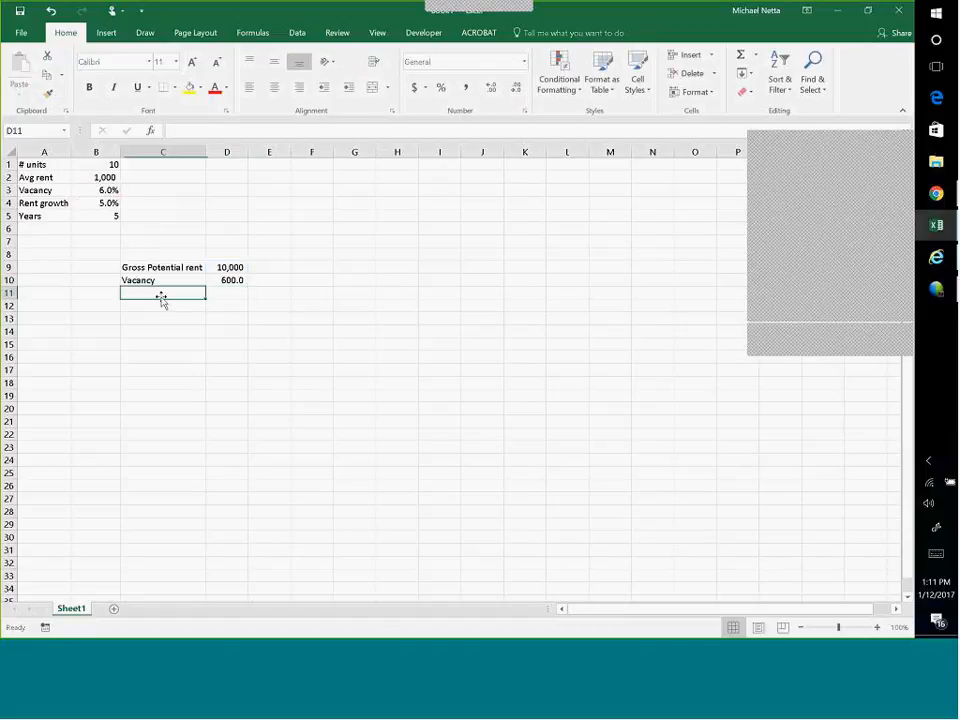
text(NEF)
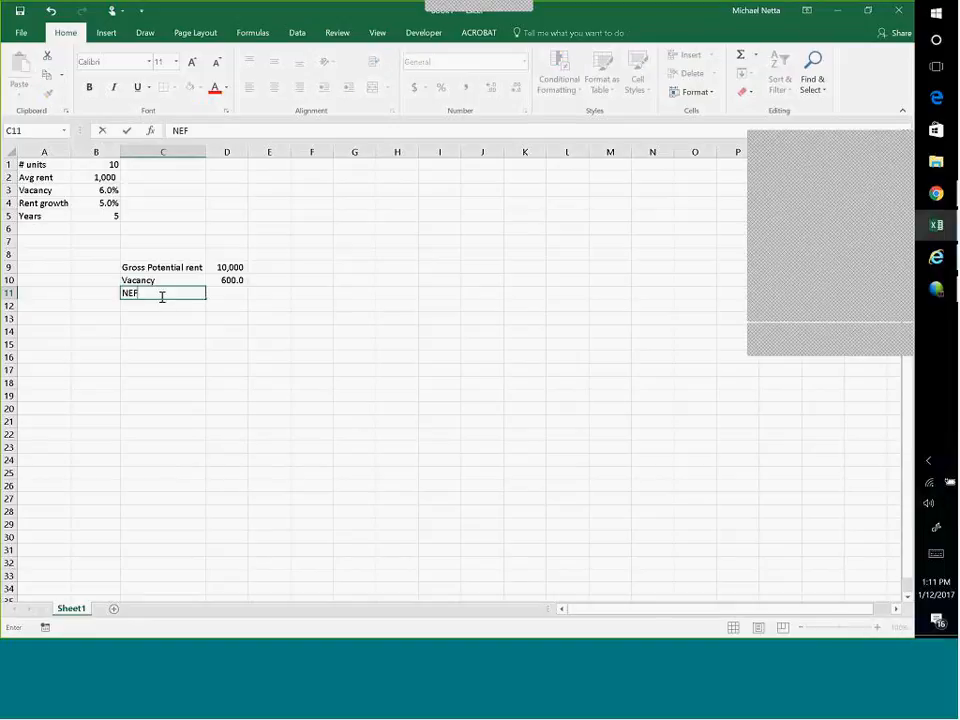
key(Tab)
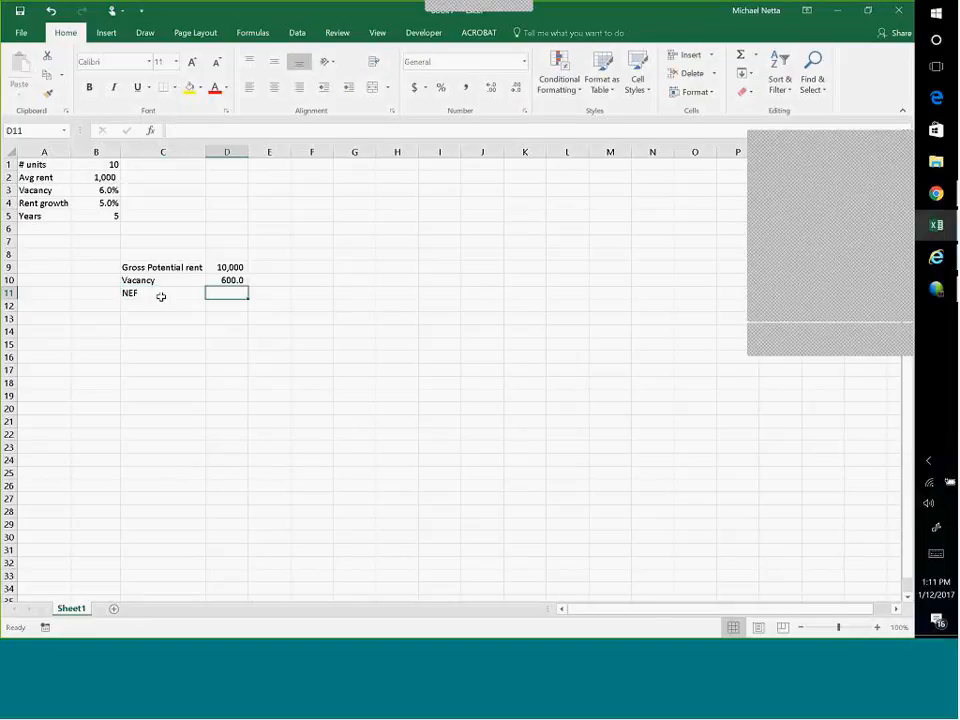
text(=)
key(Up)
key(Up)
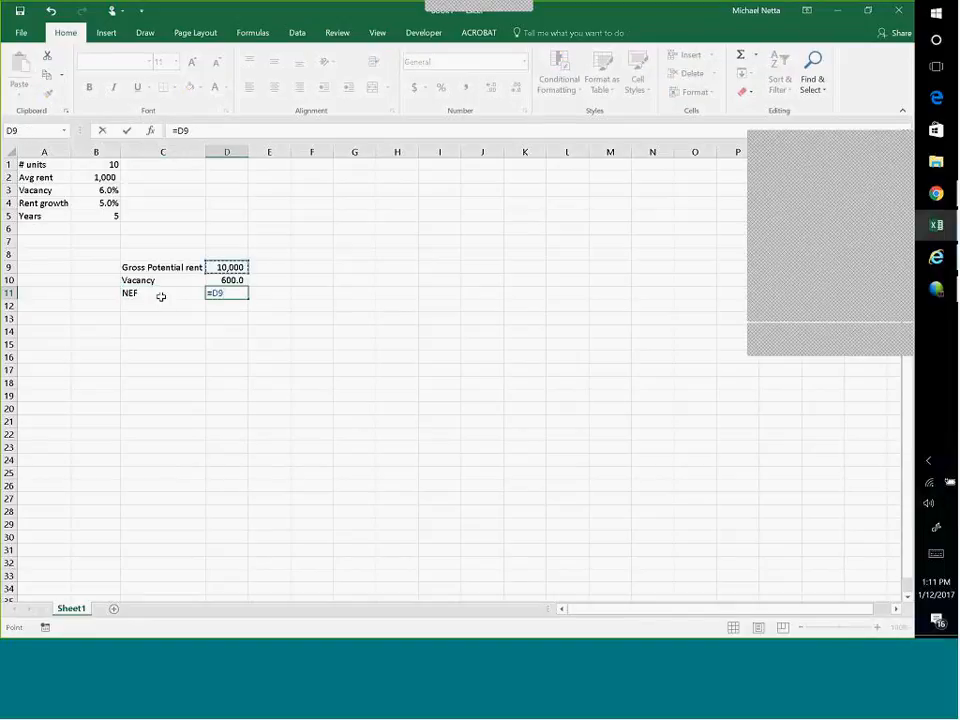
text(-)
key(Up)
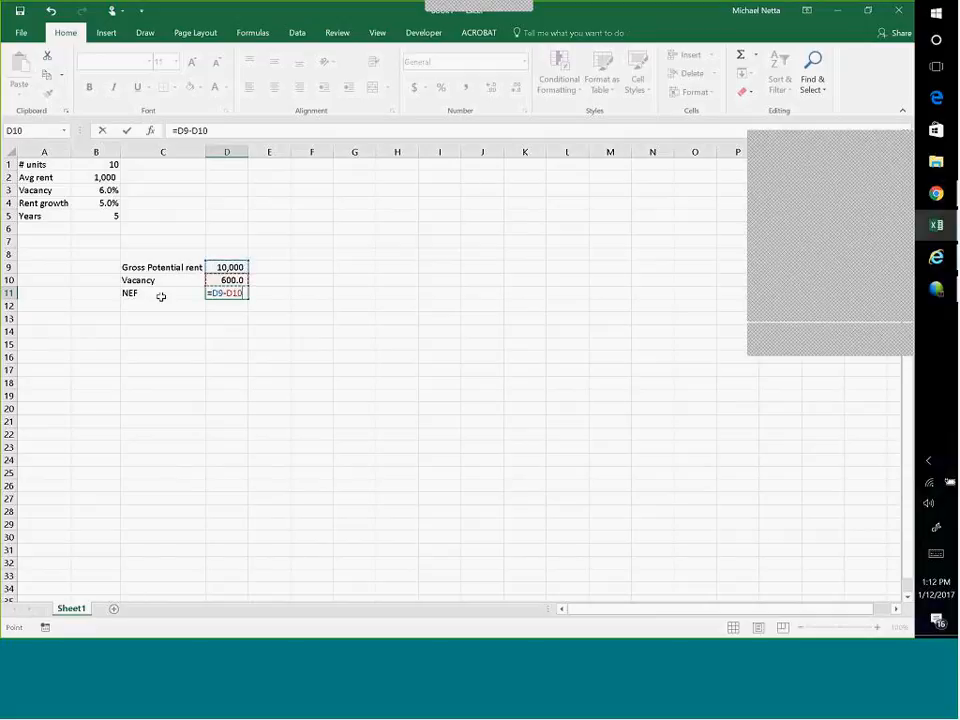
key(Return)
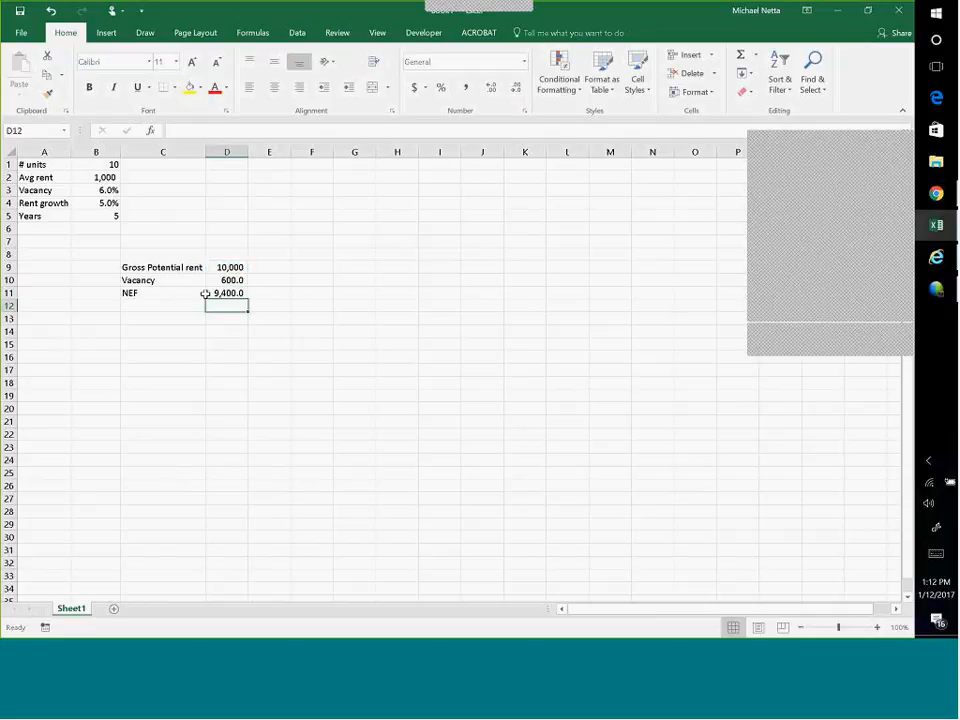
Examine the formulas behind the NEF value in D11 and the Vacancy amount in D10
click(204, 293)
click(229, 293)
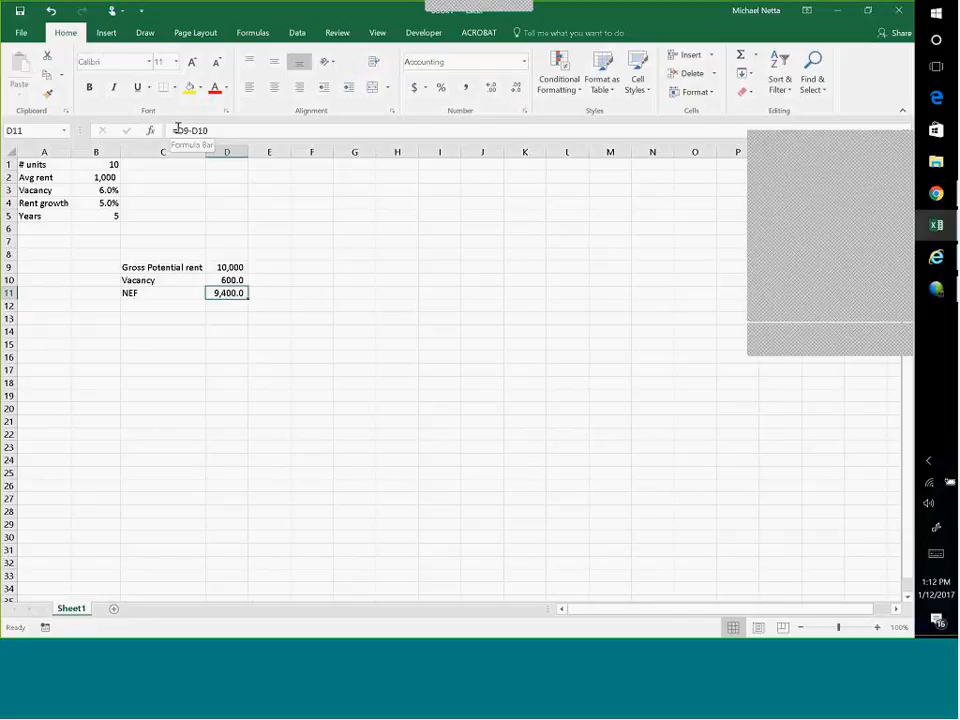
click(228, 304)
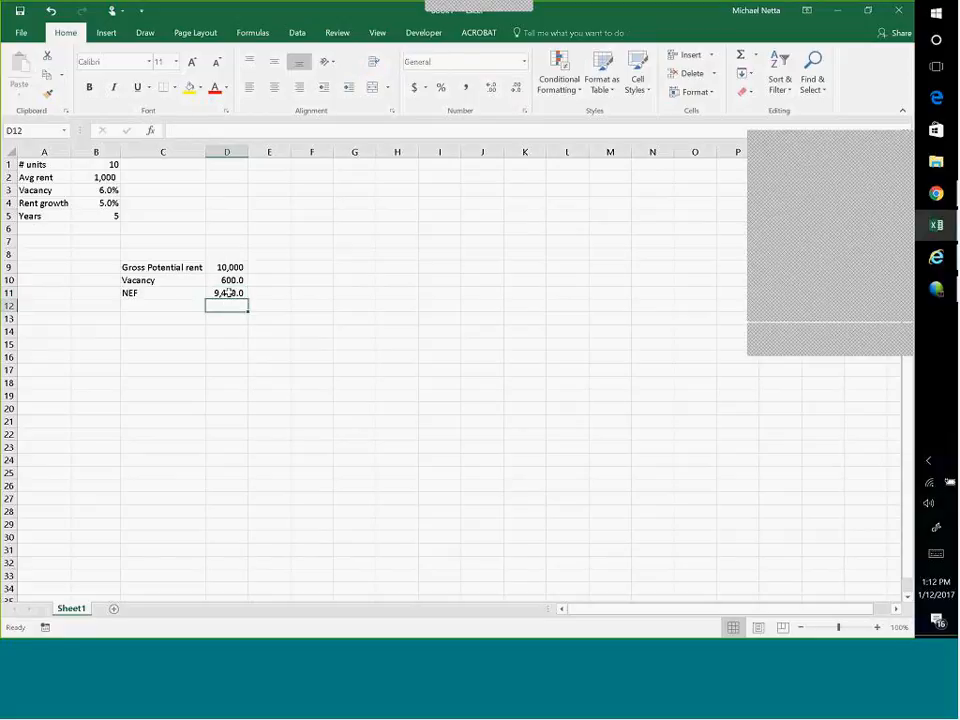
click(228, 292)
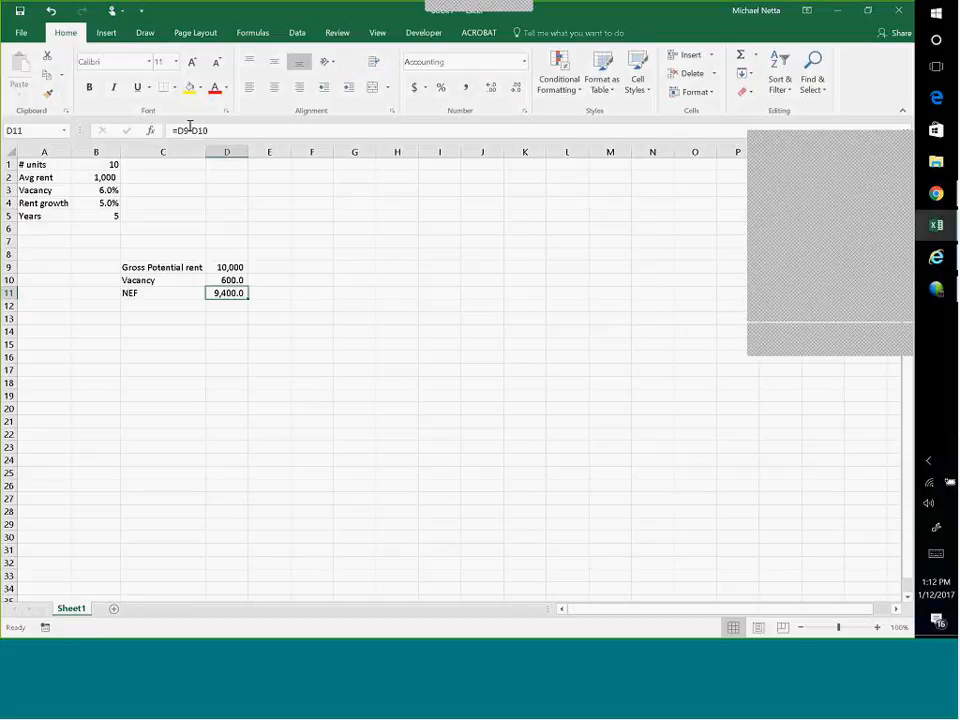
click(262, 296)
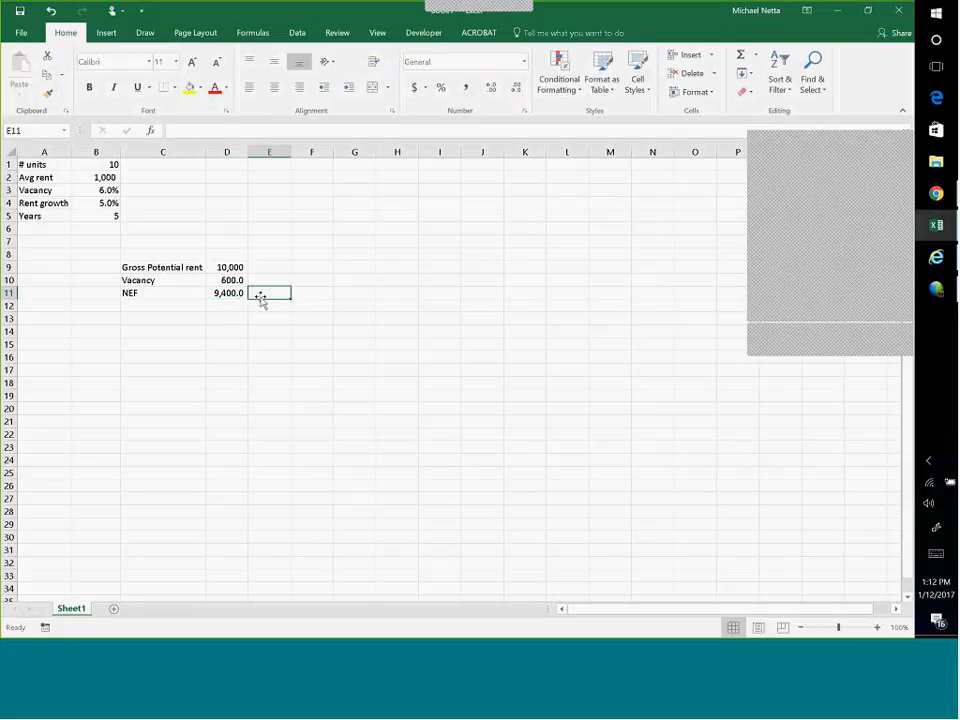
click(242, 280)
click(268, 291)
click(242, 280)
Enter b9*a3 without a leading equals sign in cell E11 and select the cell to inspect it
click(268, 293)
text(b9*)
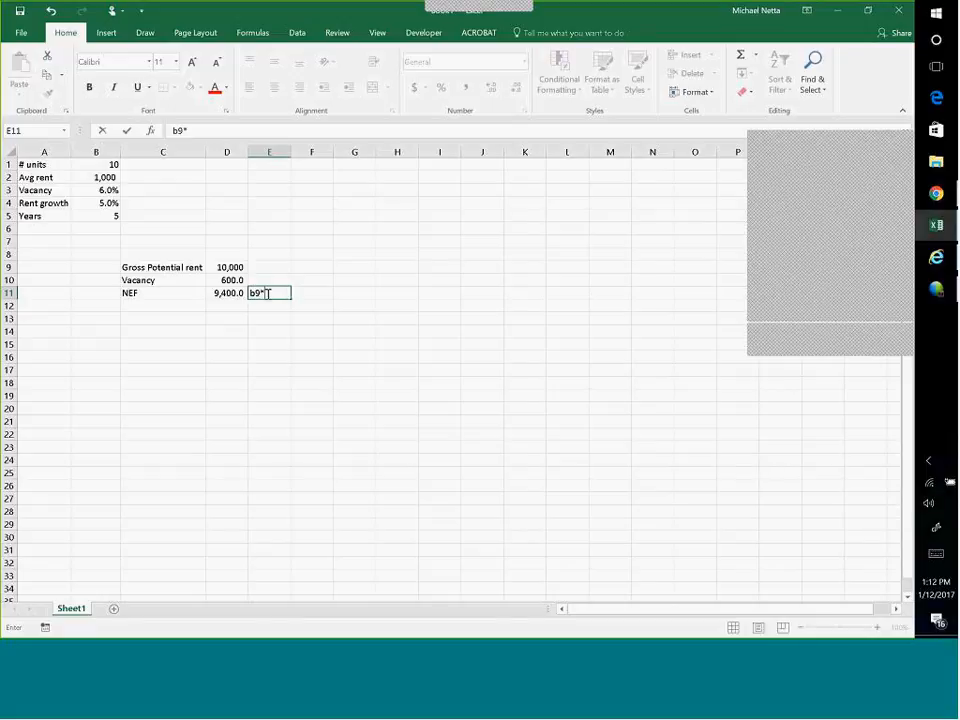
text(b3)
key(Return)
key(Up)
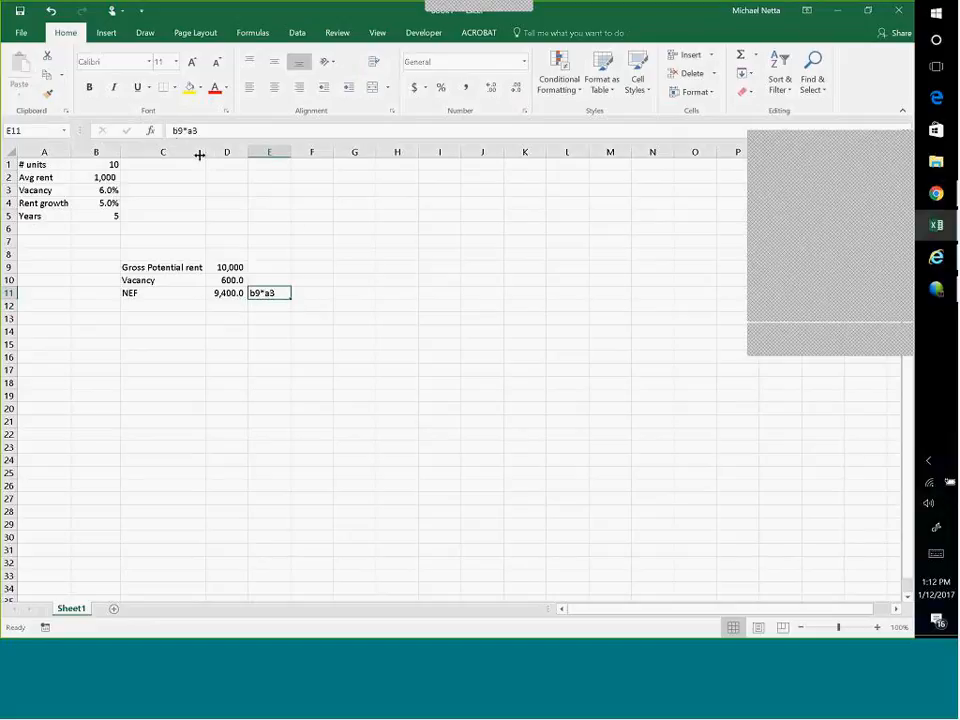
Add the leading equals sign to the E11 entry, making it the formula =B9*A3, and inspect the cell
click(170, 131)
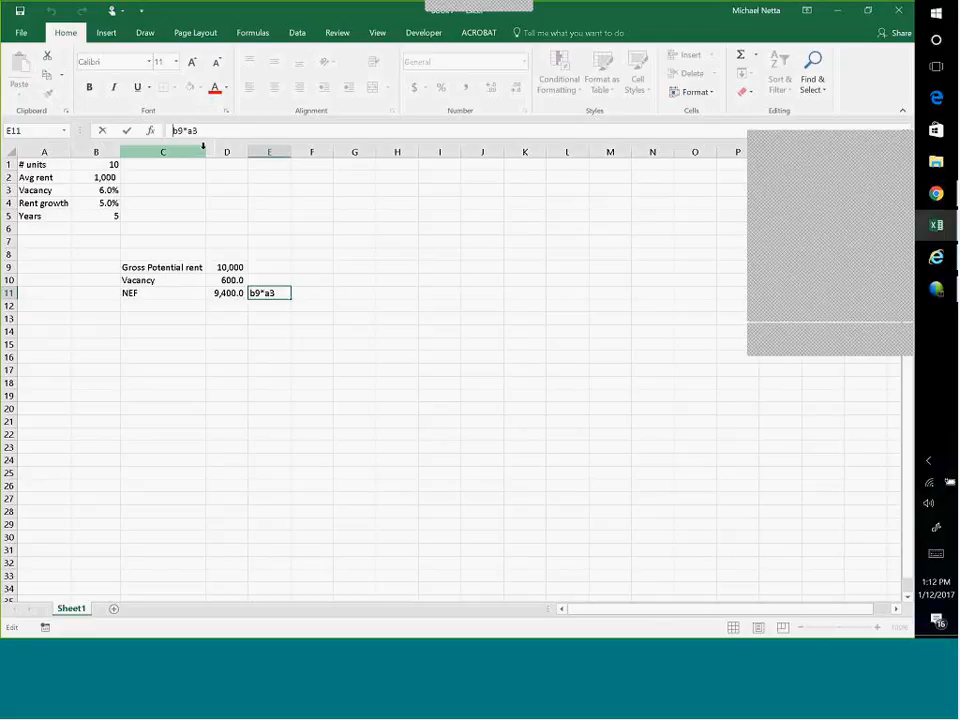
text(=)
key(Return)
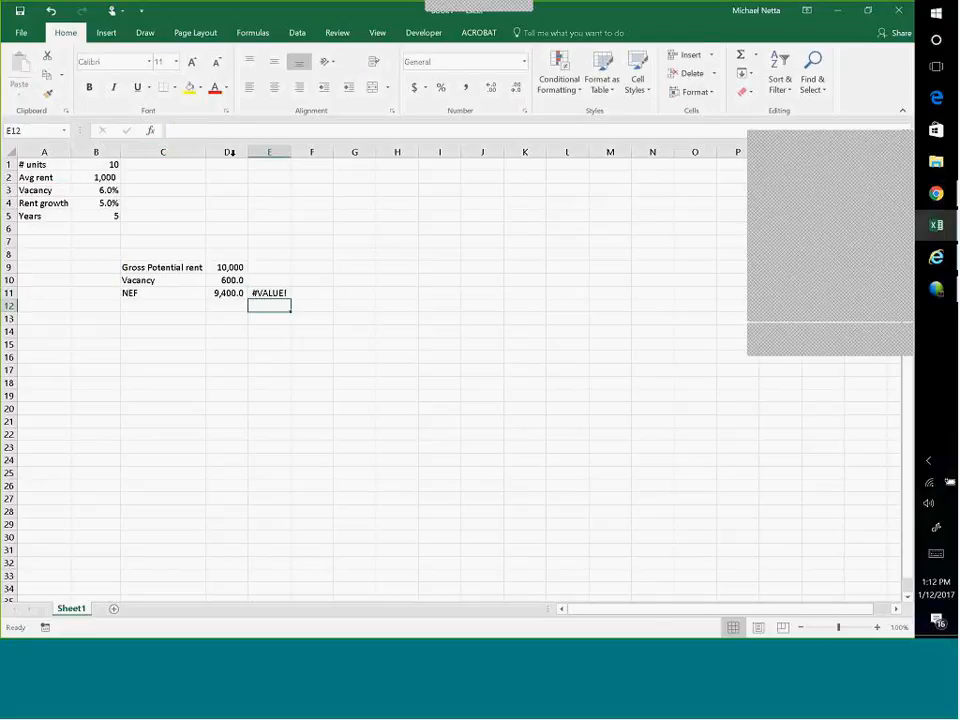
click(269, 292)
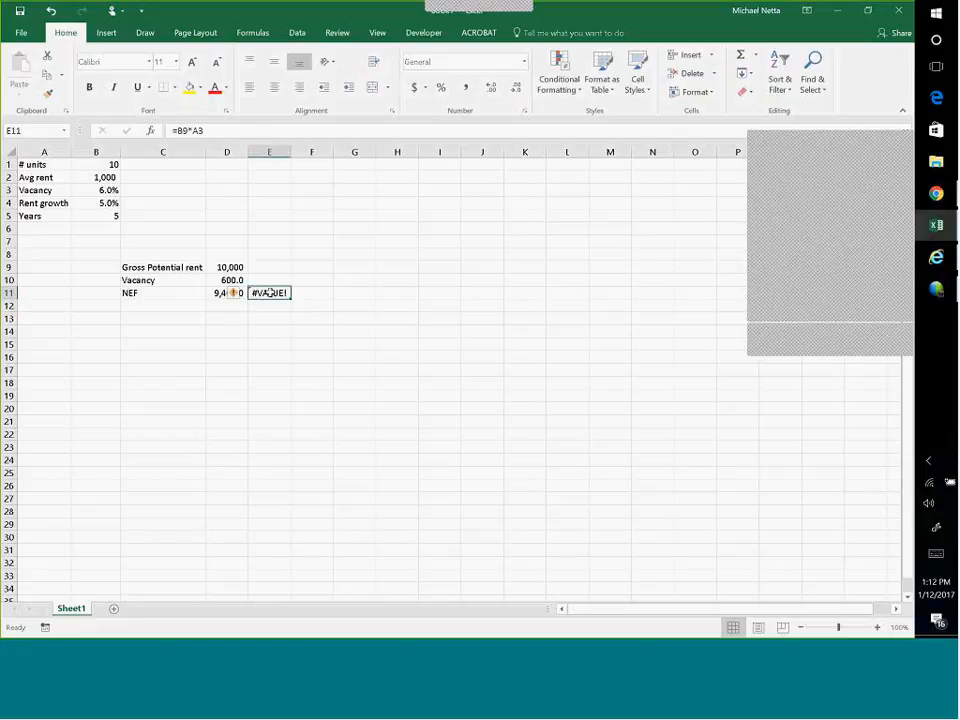
Clear the trial formula from cell E11
key(Delete)
click(240, 294)
click(170, 294)
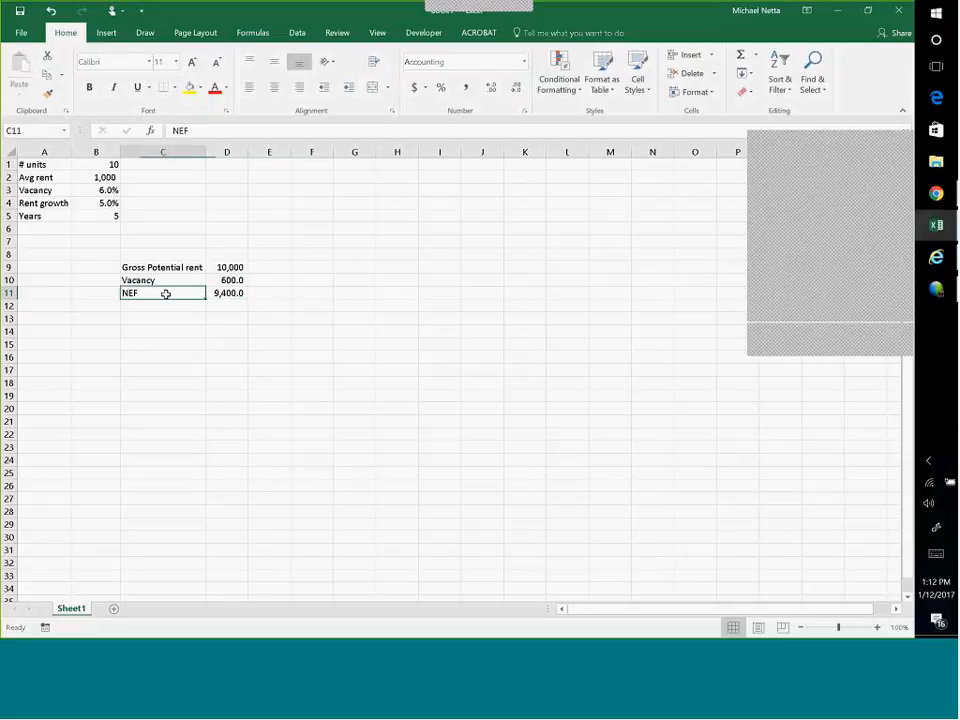
Enter the year numbers 1 through 5 across D8:H8 above the rent figures
click(227, 252)
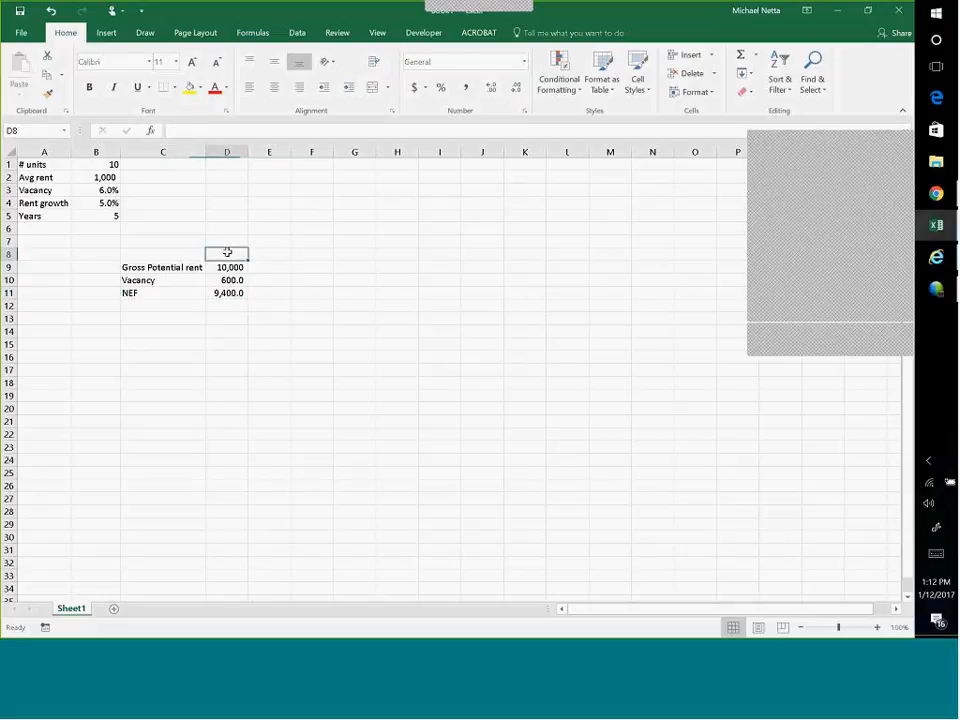
text(1)
key(Tab)
text(2)
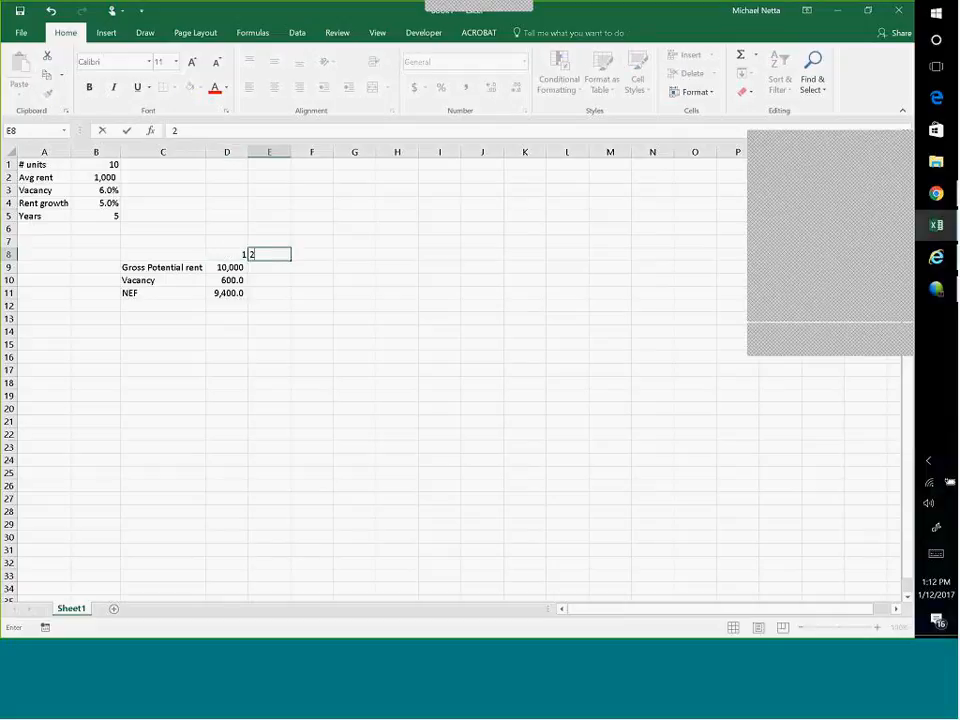
key(Tab)
text(3)
key(Tab)
text(4)
key(Tab)
text(5)
key(Tab)
Calculate year 2 gross potential rent in E9 from the prior year and the rent growth rate with the formula =D9*(1+B4)
key(Down)
key(Left)
key(Left)
key(Left)
key(Left)
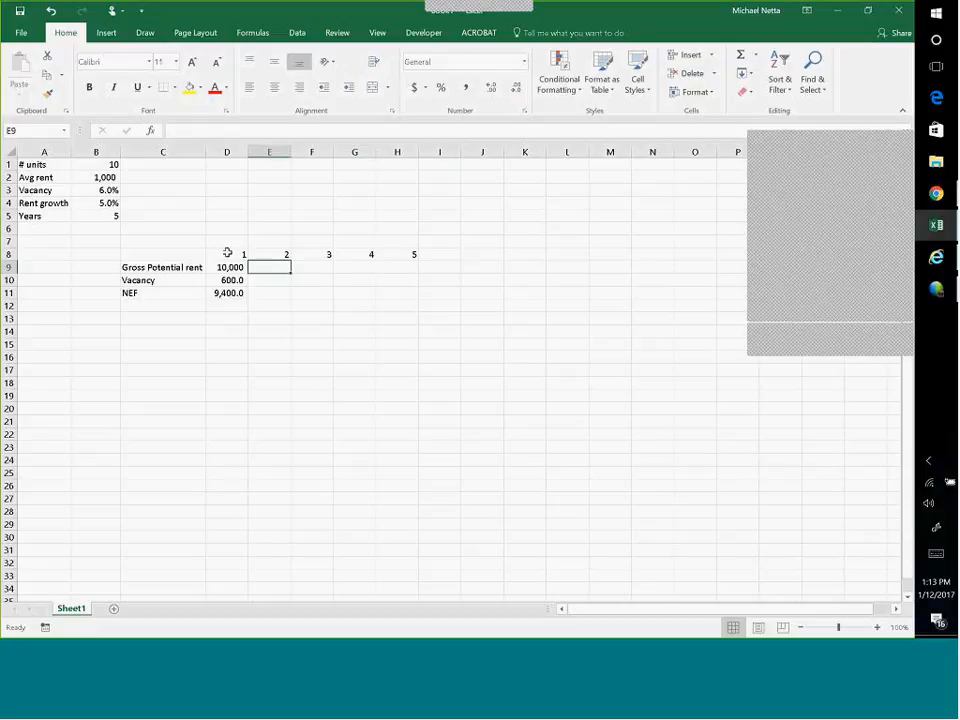
click(228, 268)
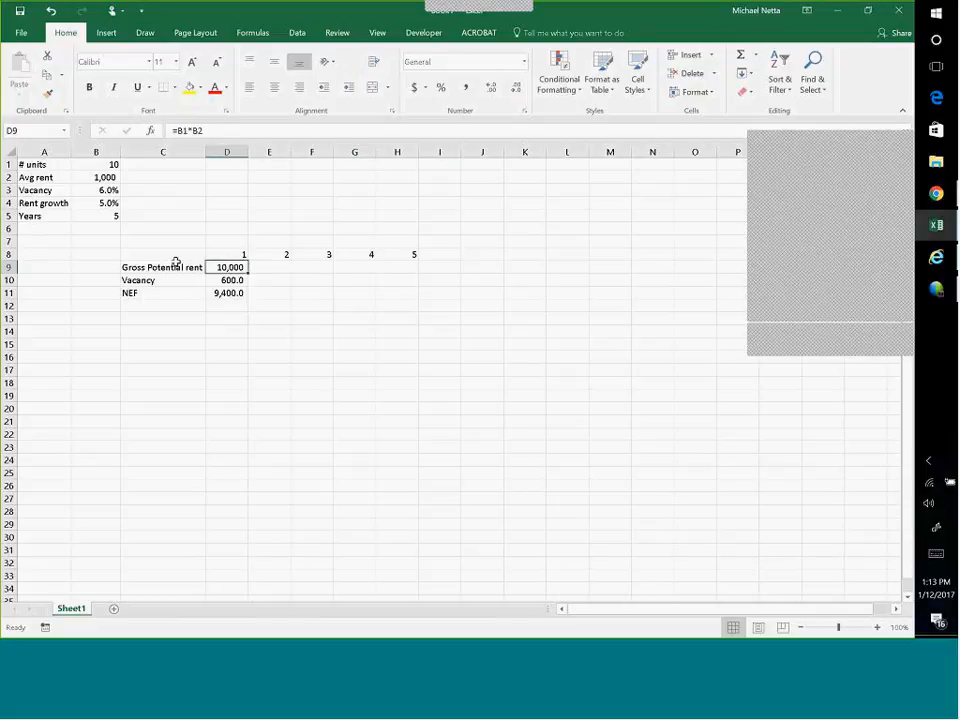
click(112, 203)
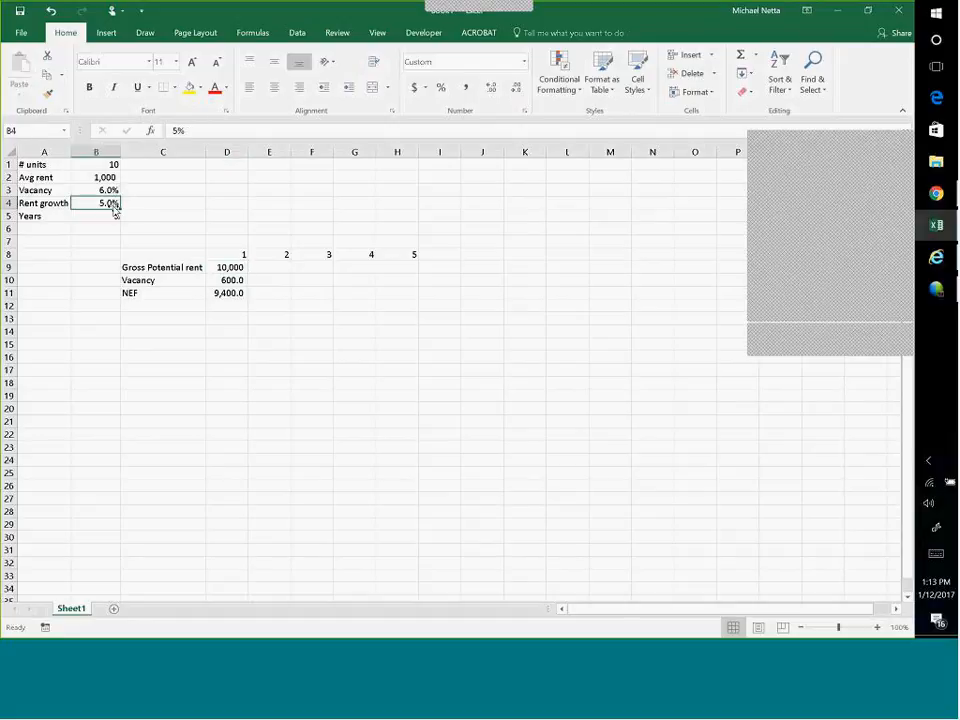
click(276, 270)
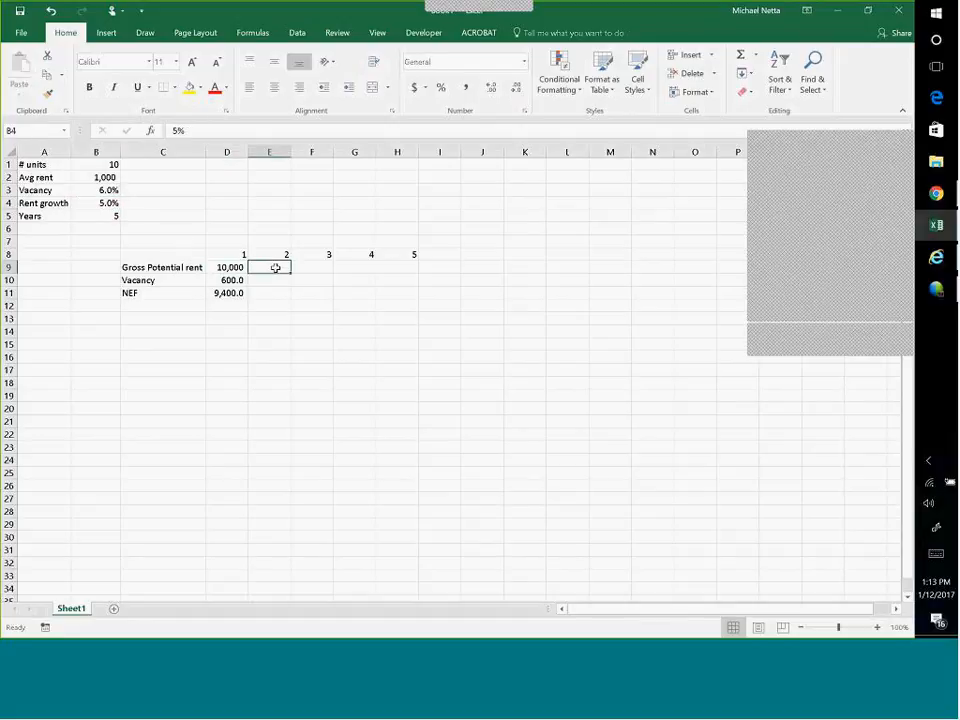
text(=)
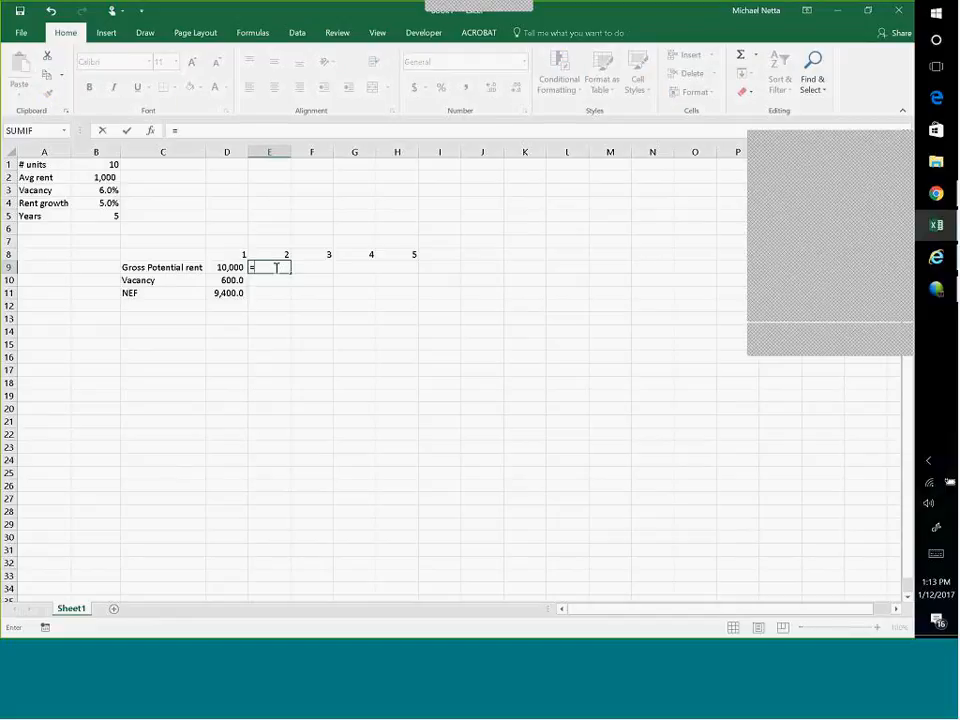
key(Left)
text(*)
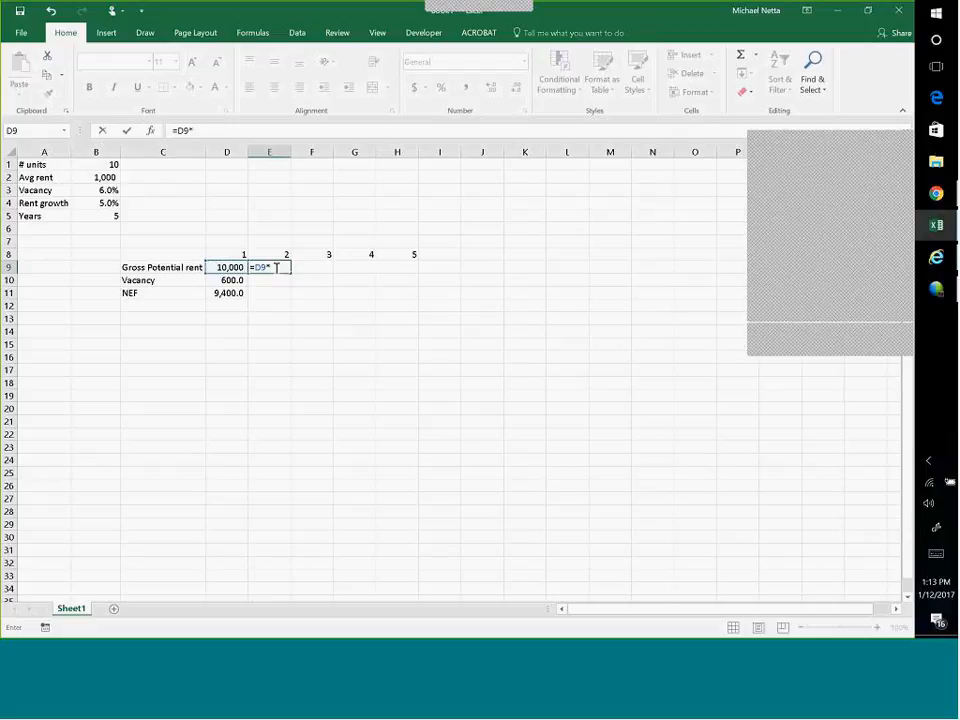
text((1+)
click(106, 201)
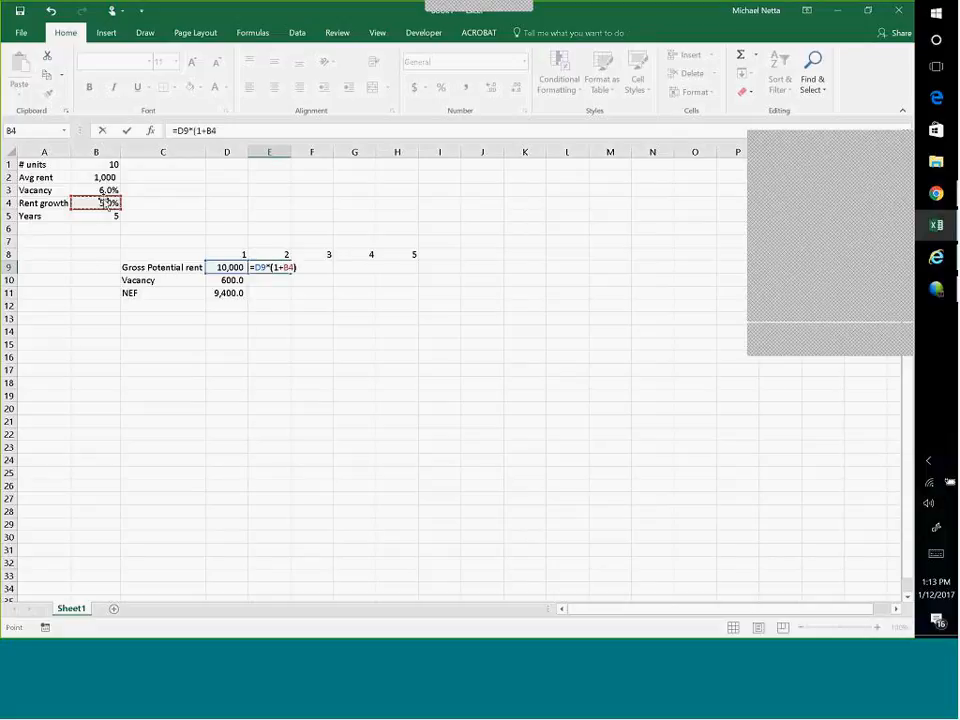
text())
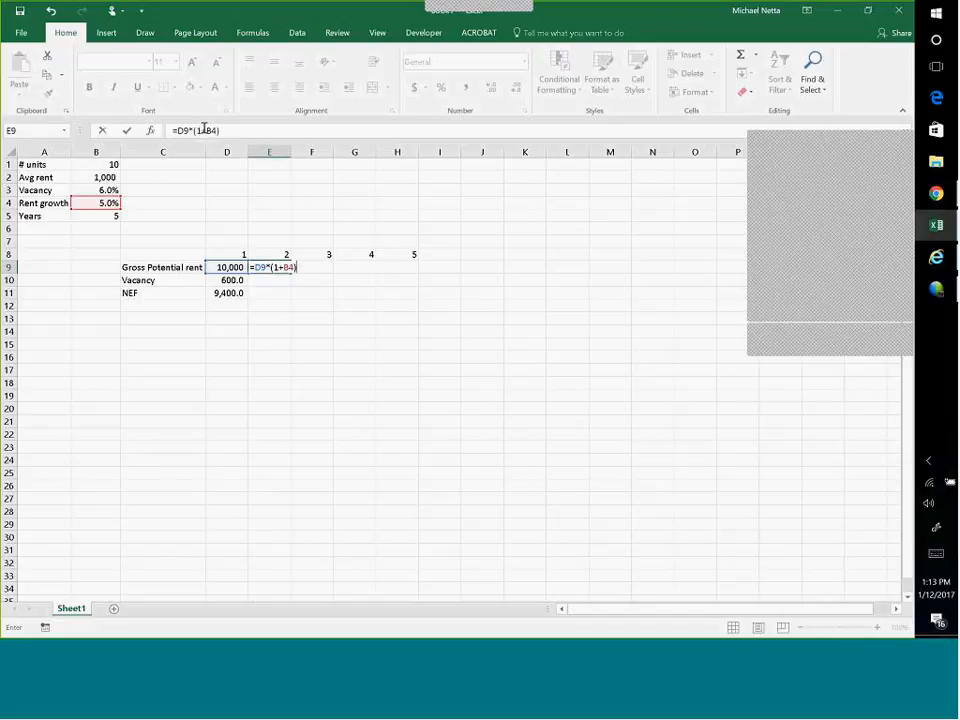
key(Return)
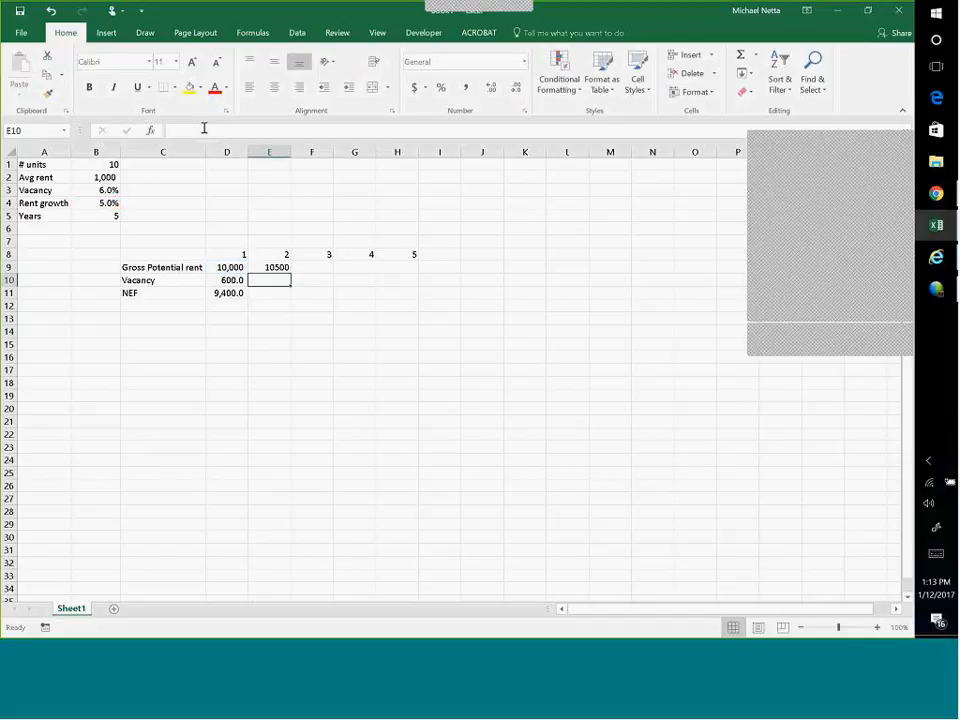
Format the year 2 gross potential rent in E9 with a thousands separator and no decimals
click(268, 267)
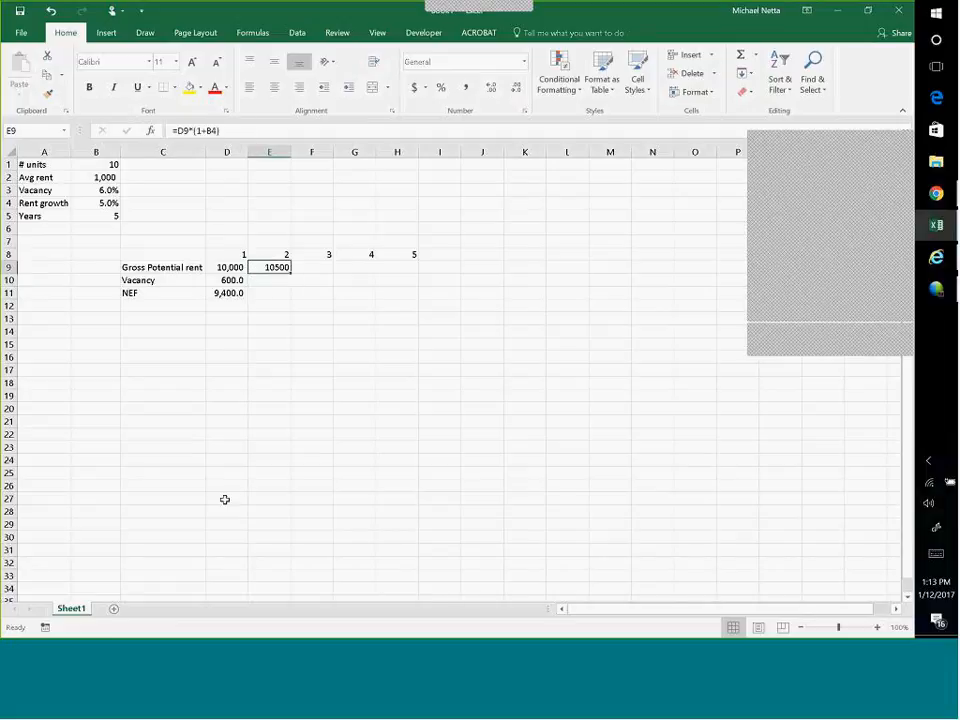
click(474, 89)
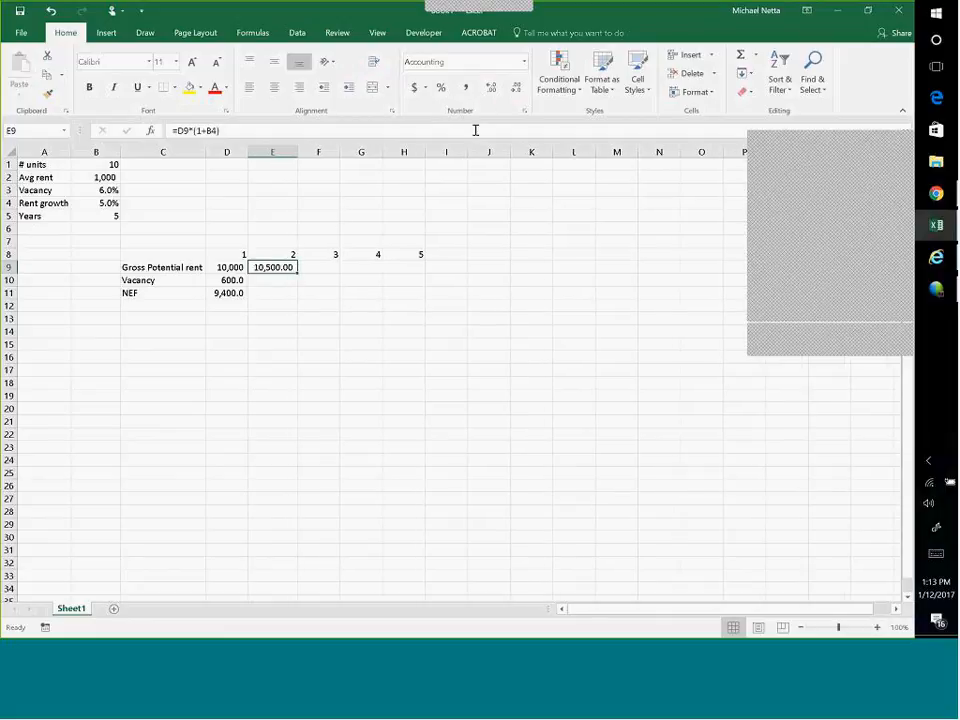
click(516, 89)
click(516, 89)
Fill the NEF formula from D11 across into E11 for year 2
click(275, 283)
click(239, 295)
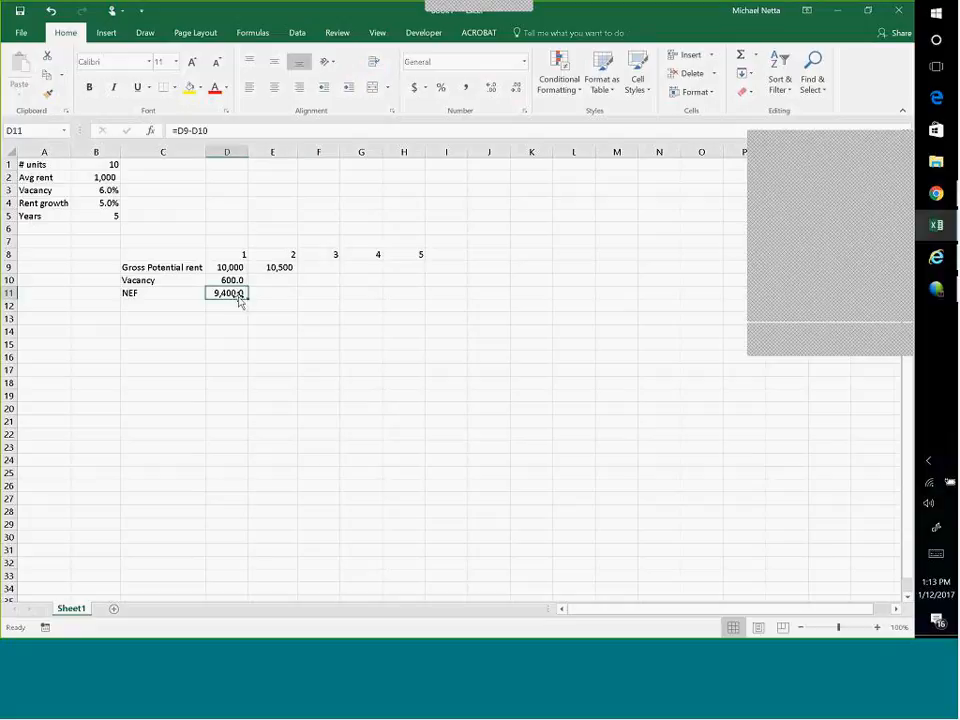
drag(249, 301, 296, 306)
Copy the Vacancy formula from D10 and paste it into E10 for year 2
click(233, 282)
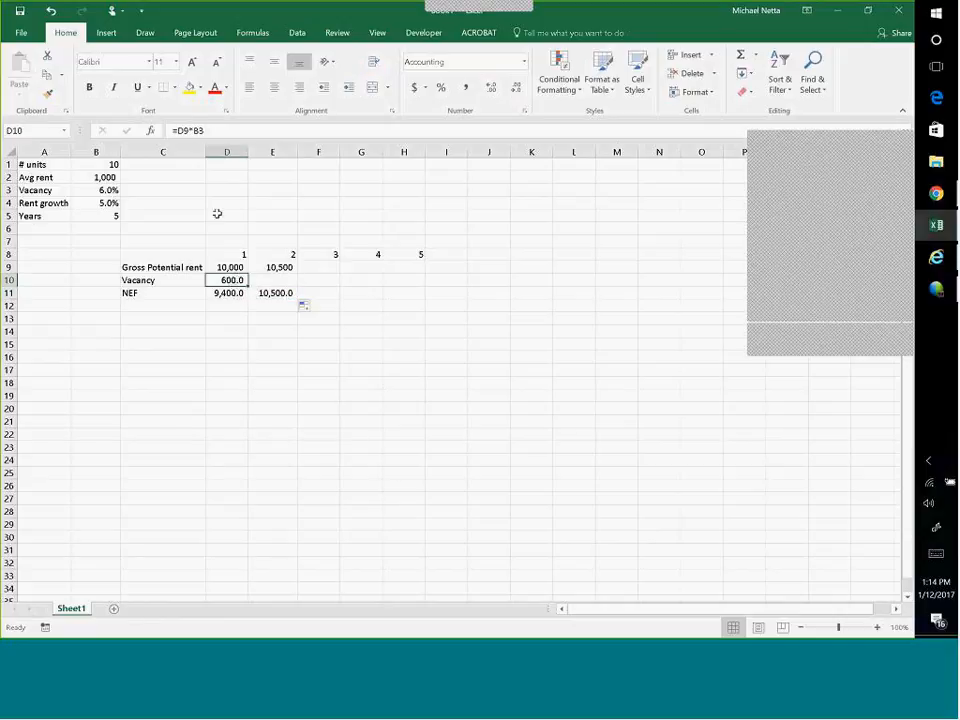
click(42, 80)
click(270, 285)
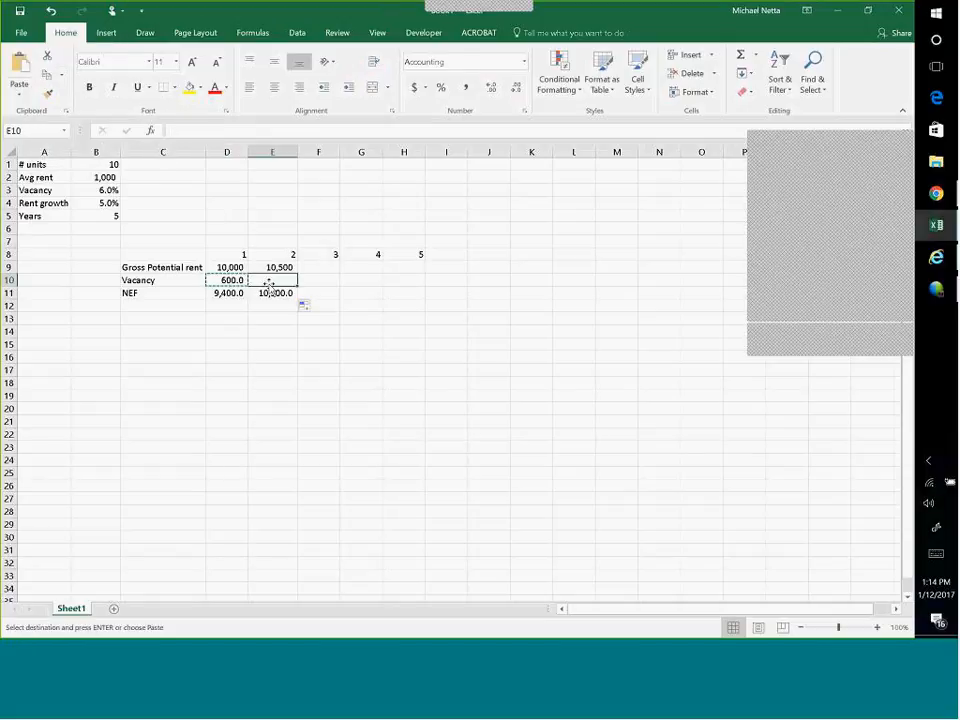
click(20, 68)
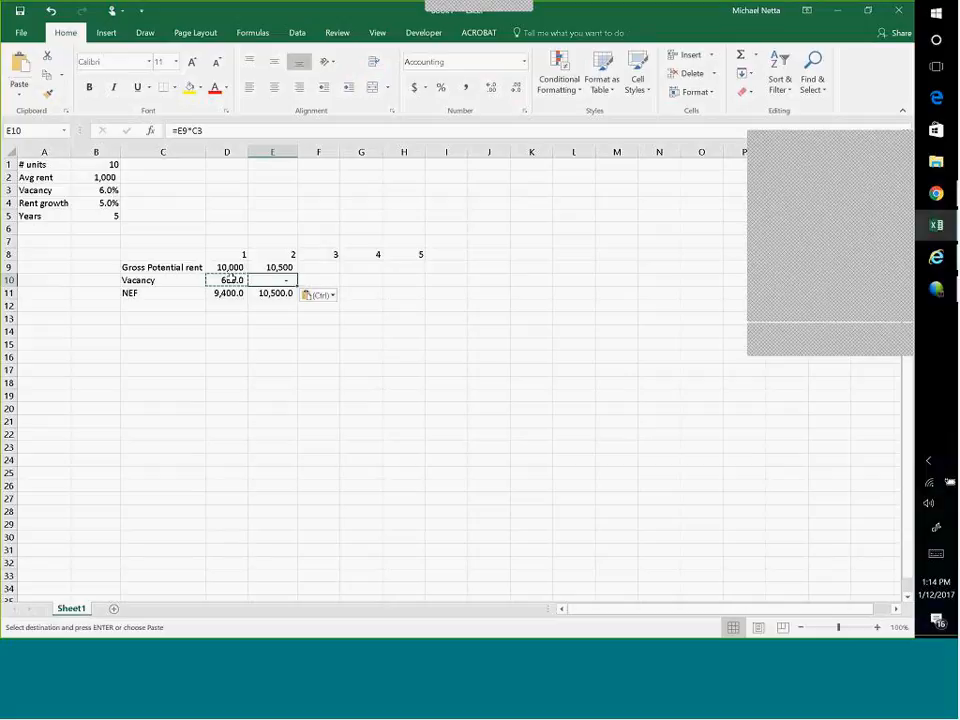
Compare the Vacancy formulas in D10 and E10 and the rent formula in E9 to see how the copied references shifted
click(228, 280)
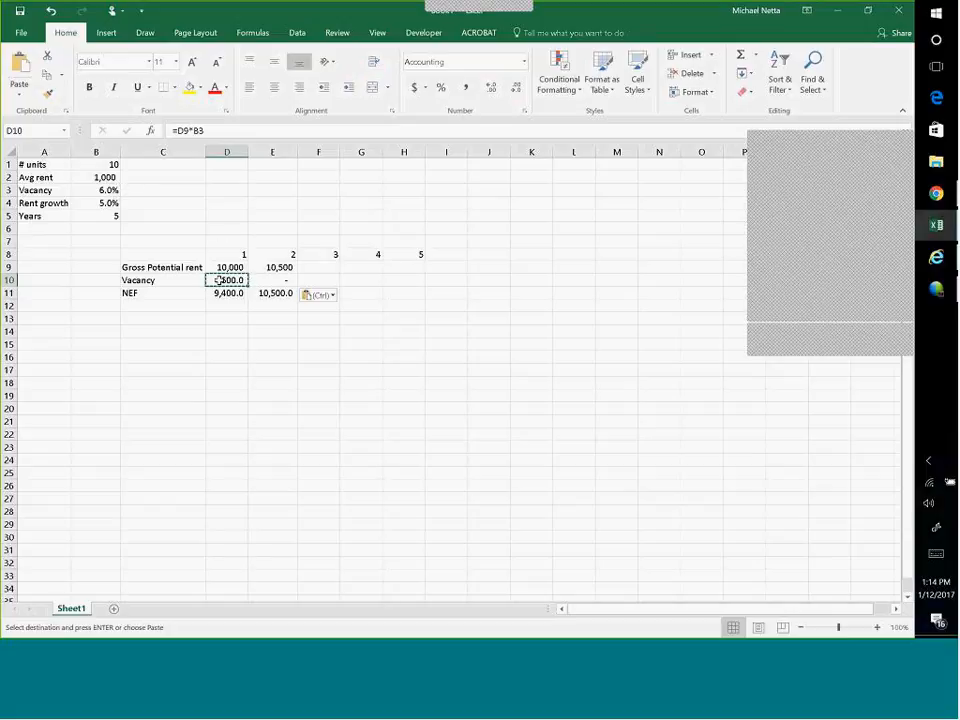
click(276, 280)
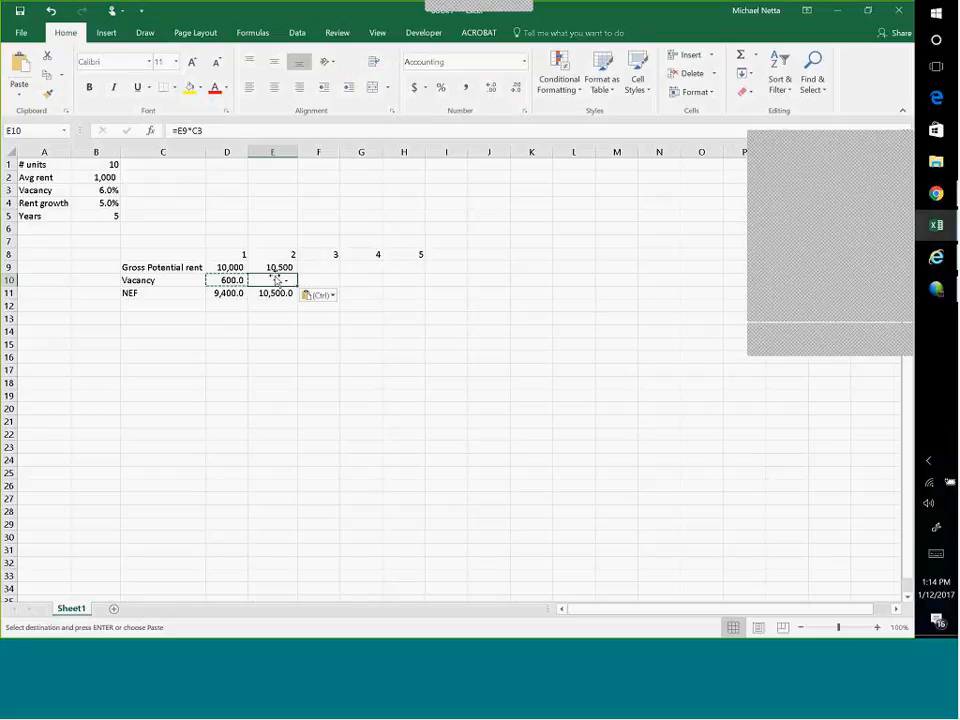
click(272, 268)
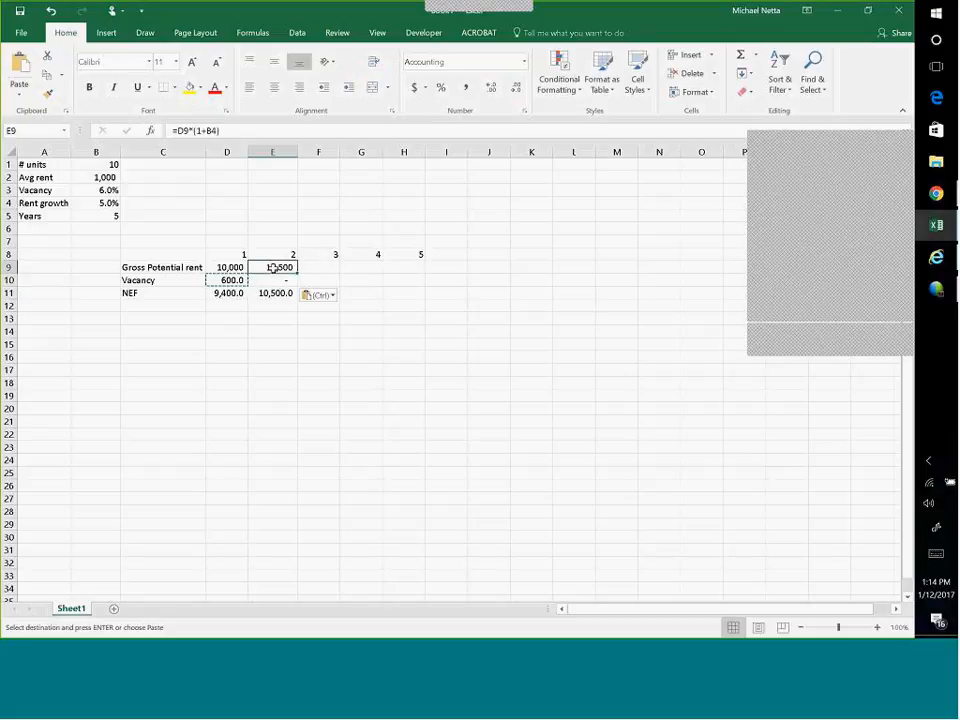
click(274, 280)
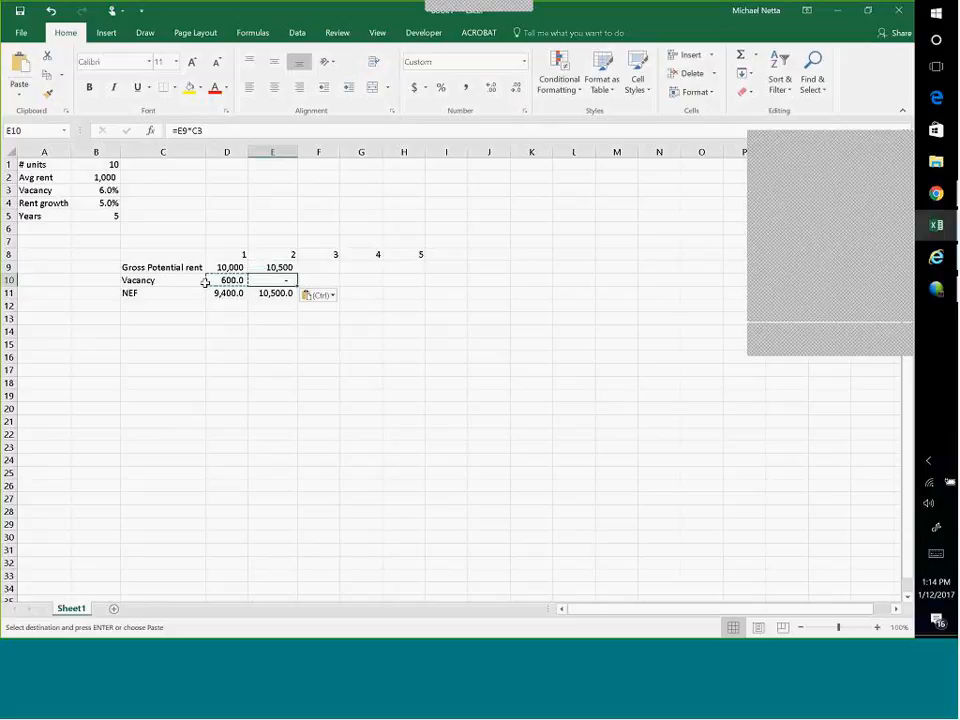
click(205, 283)
click(212, 280)
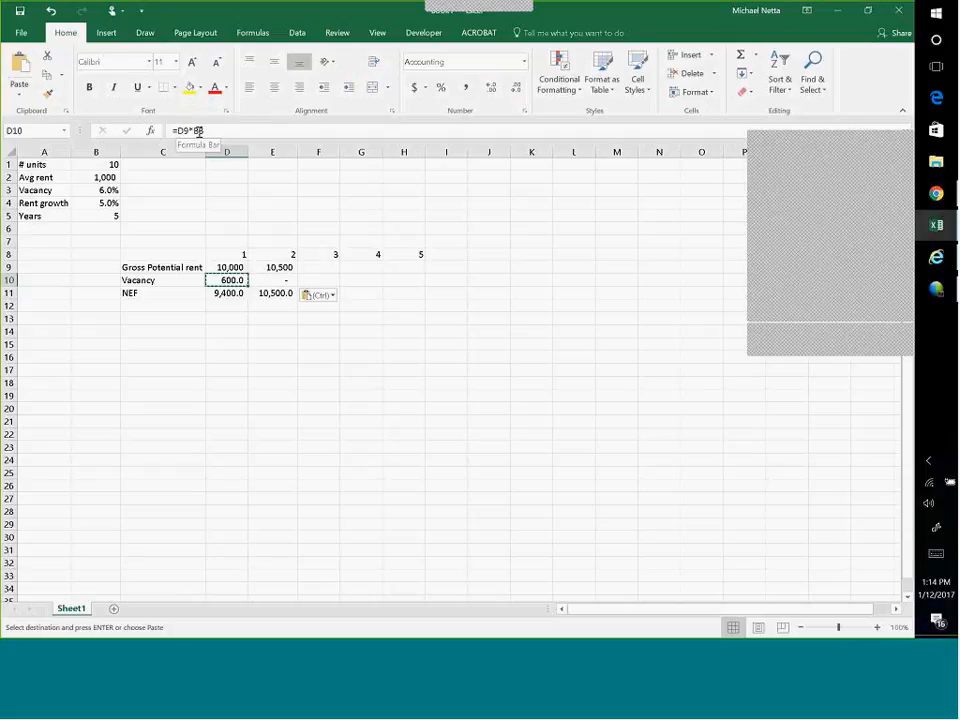
click(268, 280)
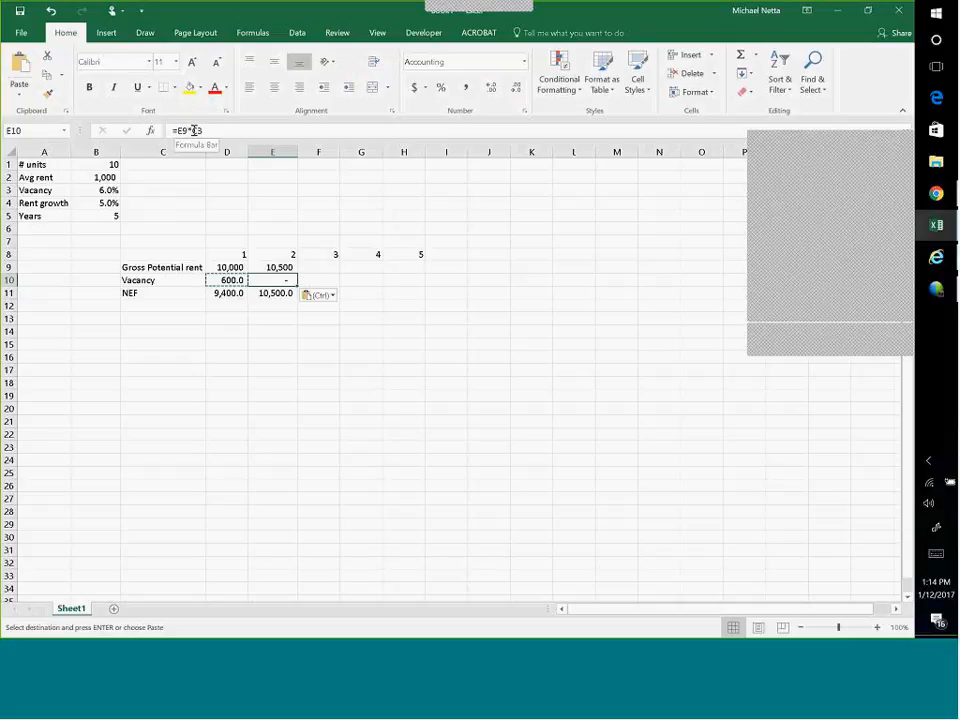
click(268, 267)
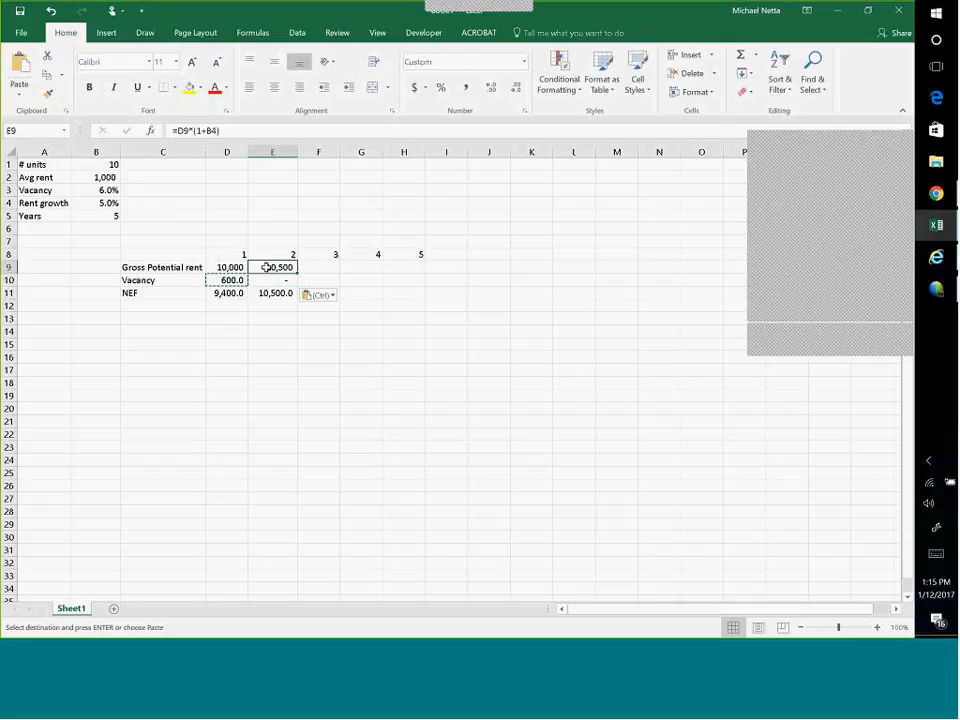
Correct the year 2 Vacancy formula in E10 to =E9*B3 so it uses the vacancy rate
click(262, 280)
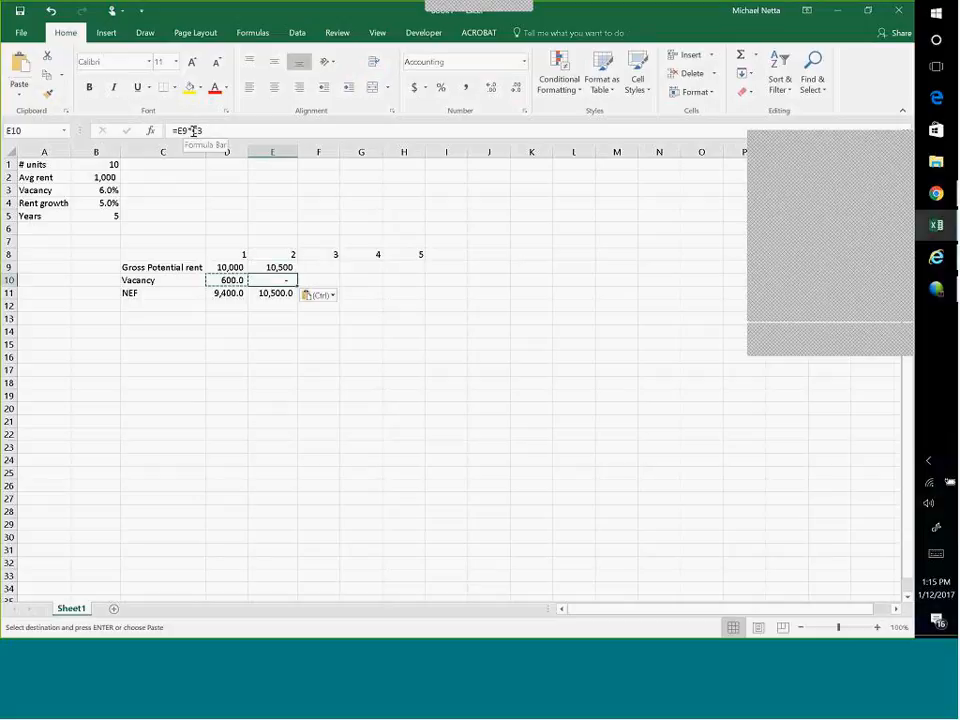
click(212, 131)
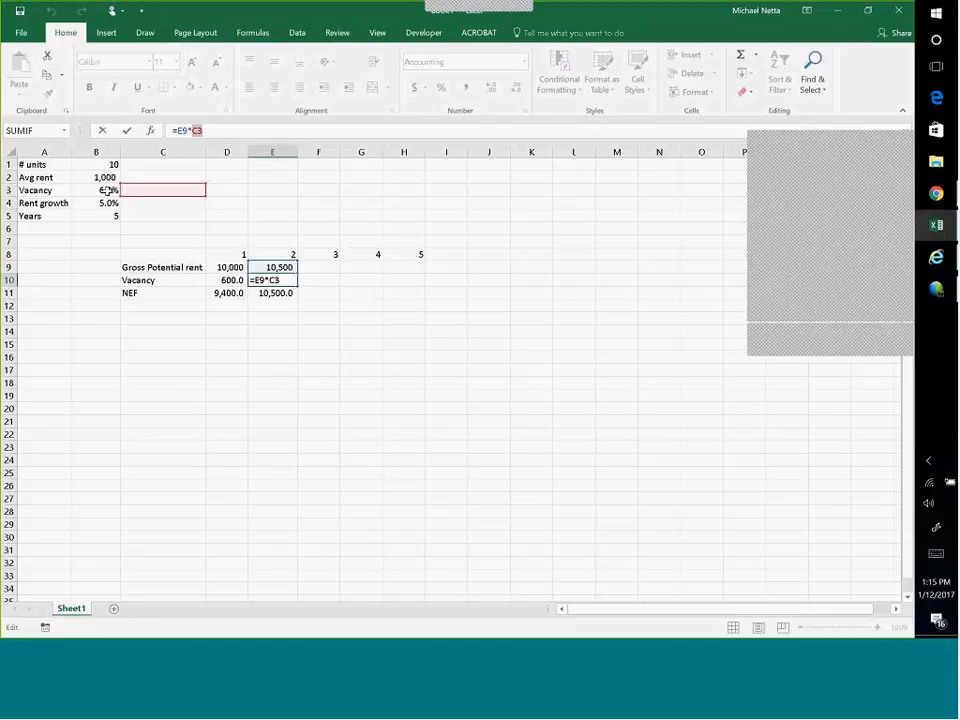
click(108, 190)
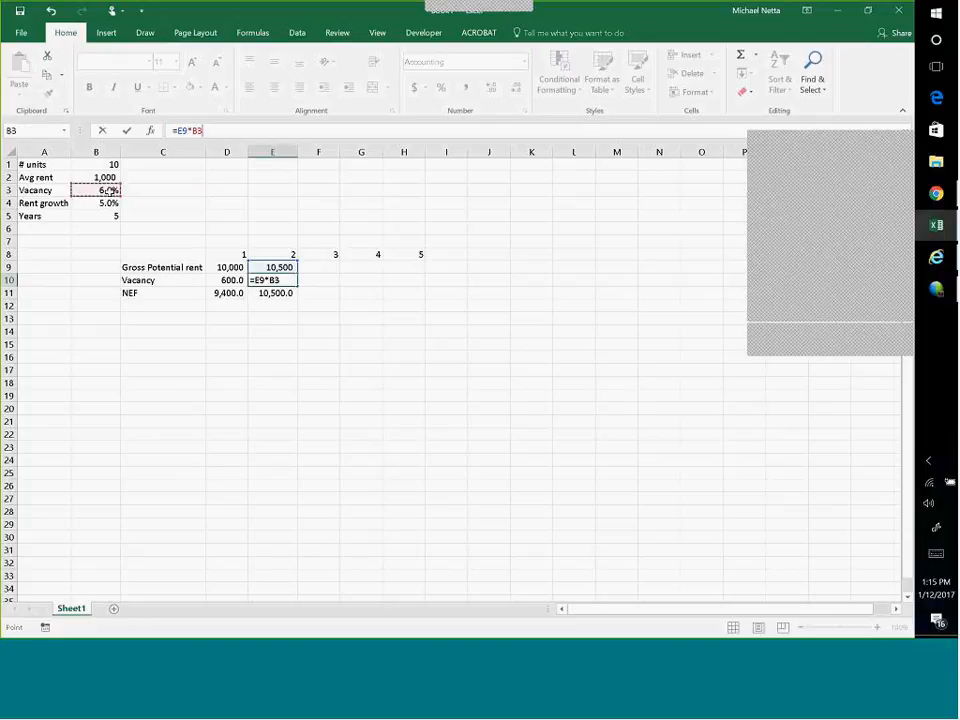
key(Return)
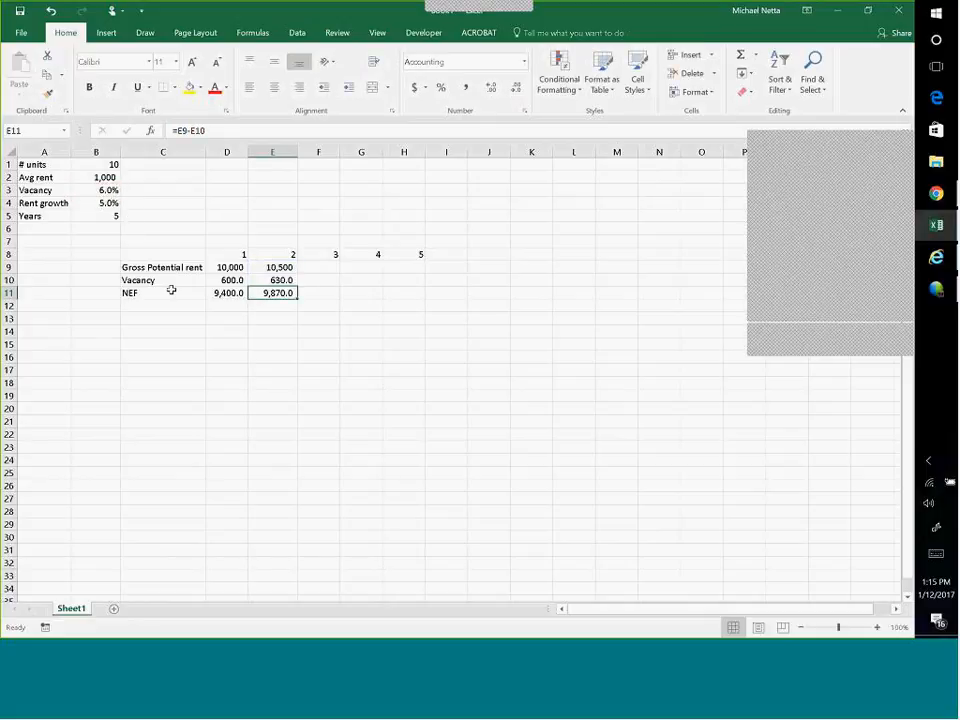
Examine the B3 vacancy rate reference inside the year 1 Vacancy formula in D10
click(226, 281)
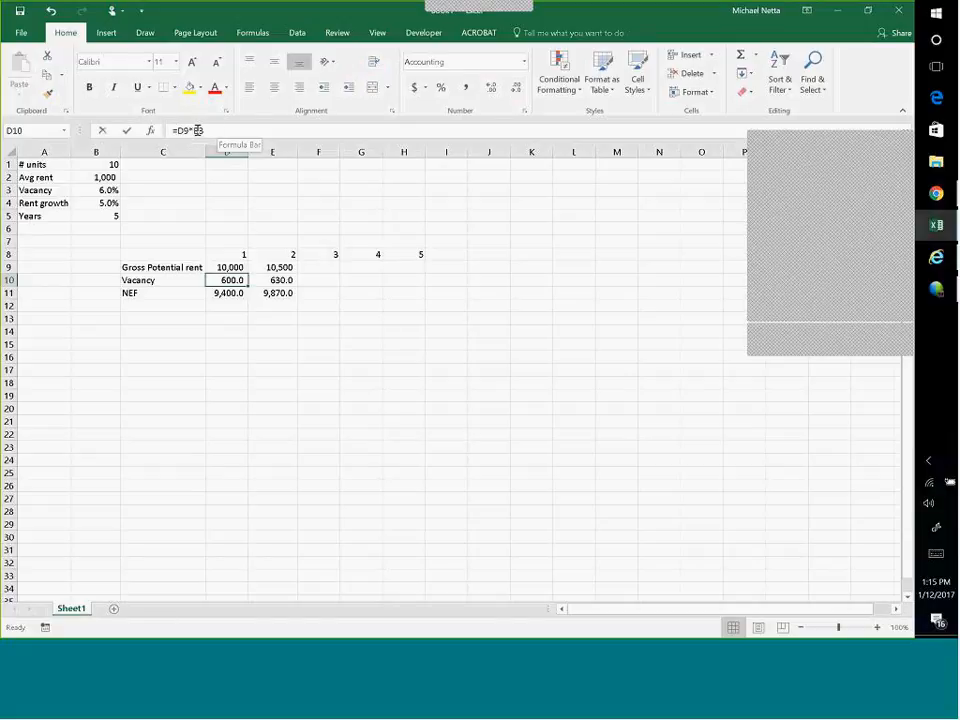
click(196, 131)
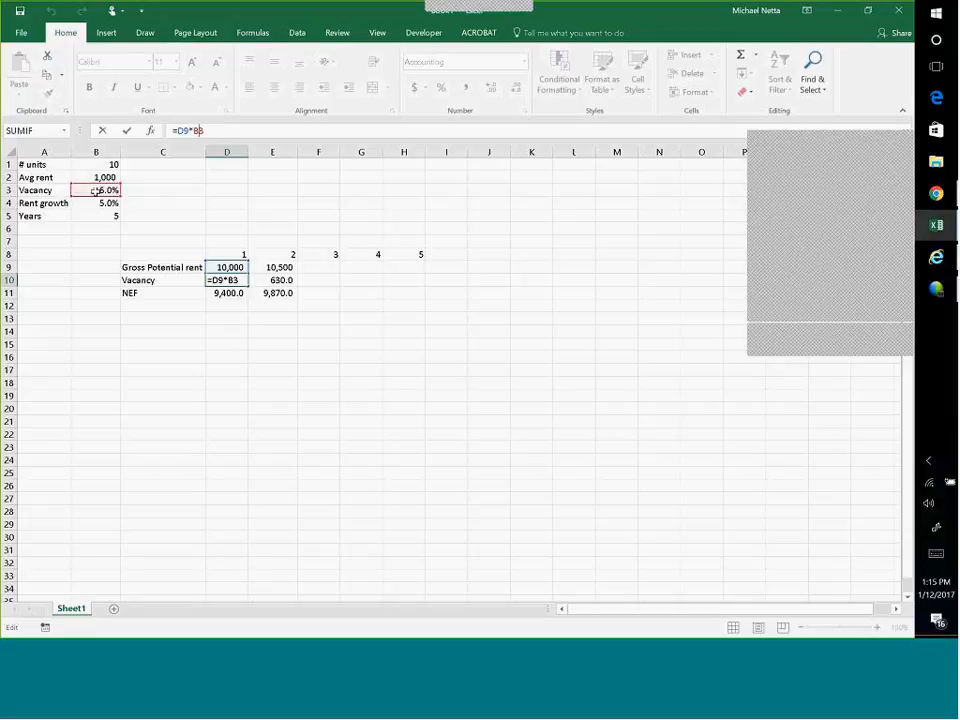
click(150, 563)
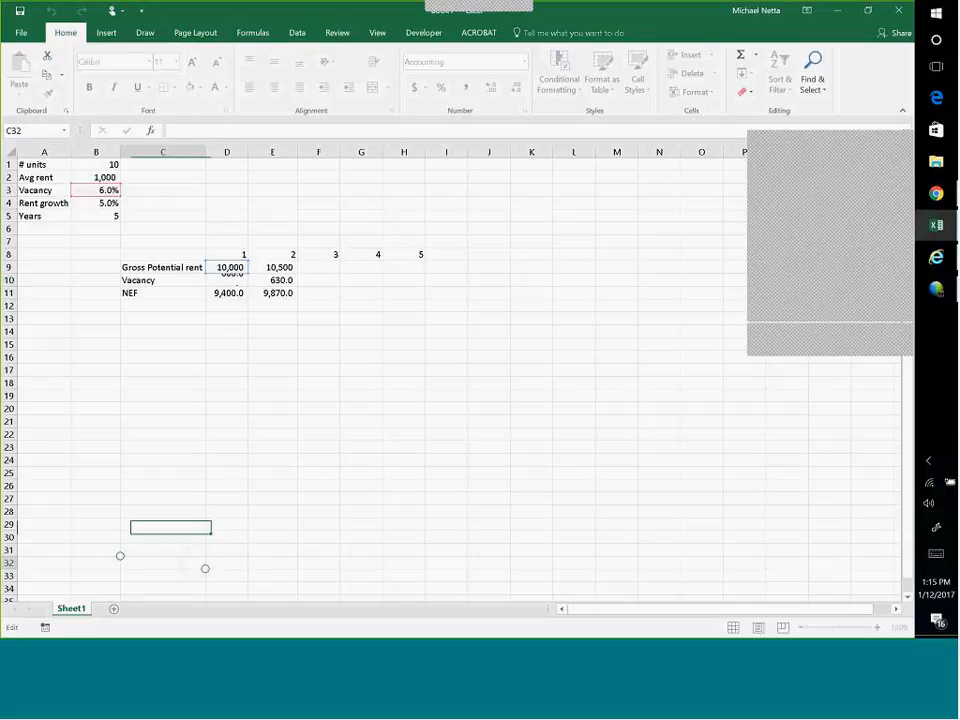
Make the vacancy rate reference in the year 2 Vacancy cell E10 absolute so the formula is =E9*$B$3
click(275, 280)
click(196, 130)
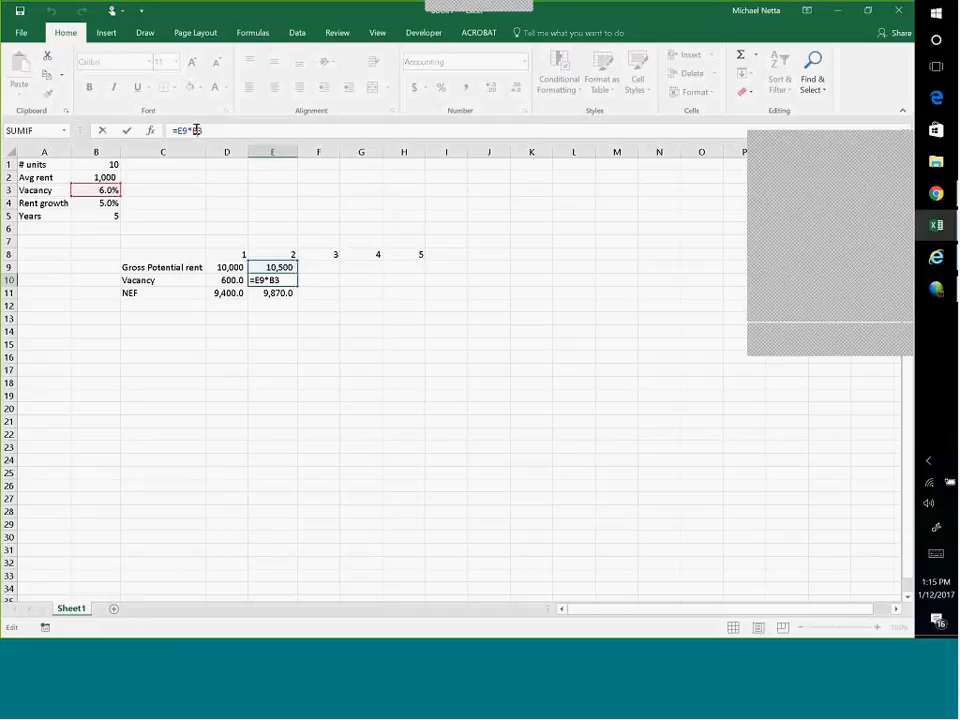
key(Escape)
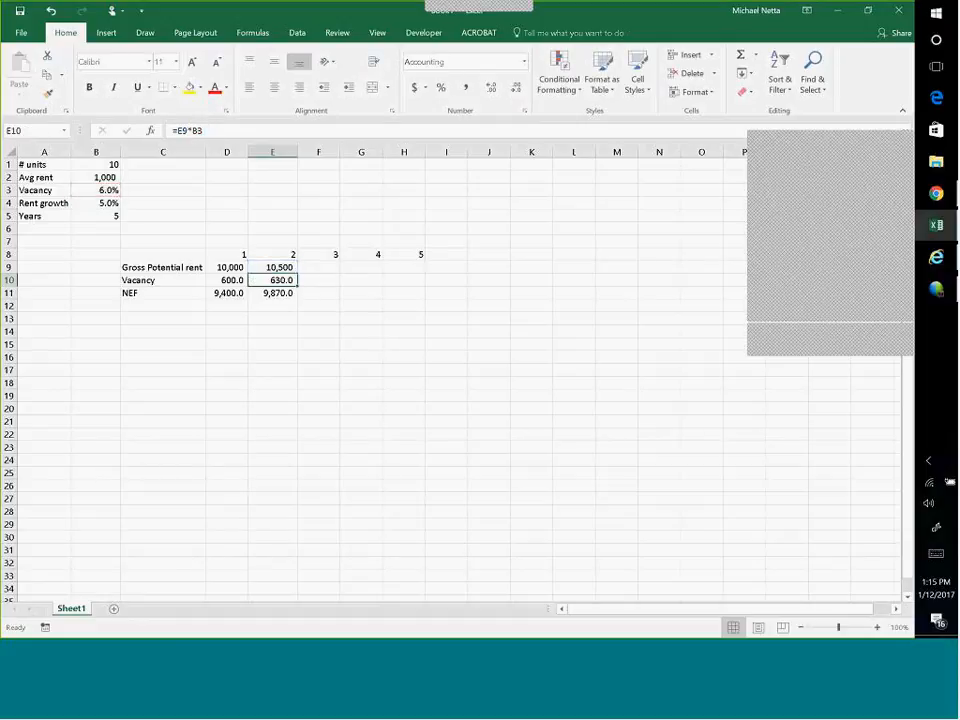
click(210, 131)
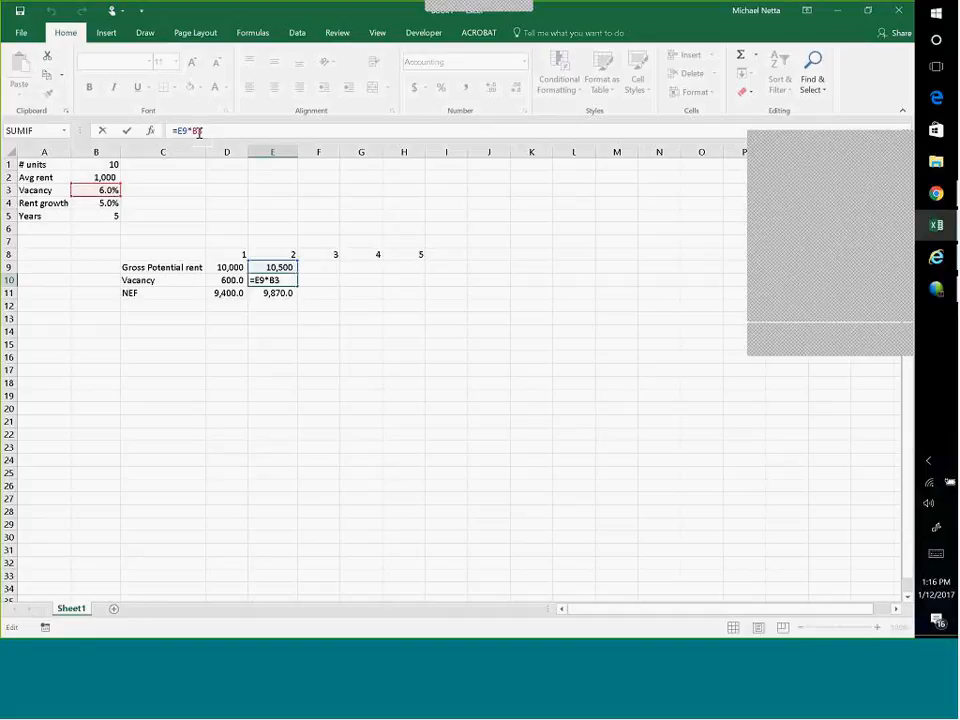
click(199, 131)
text($)
text($)
key(Return)
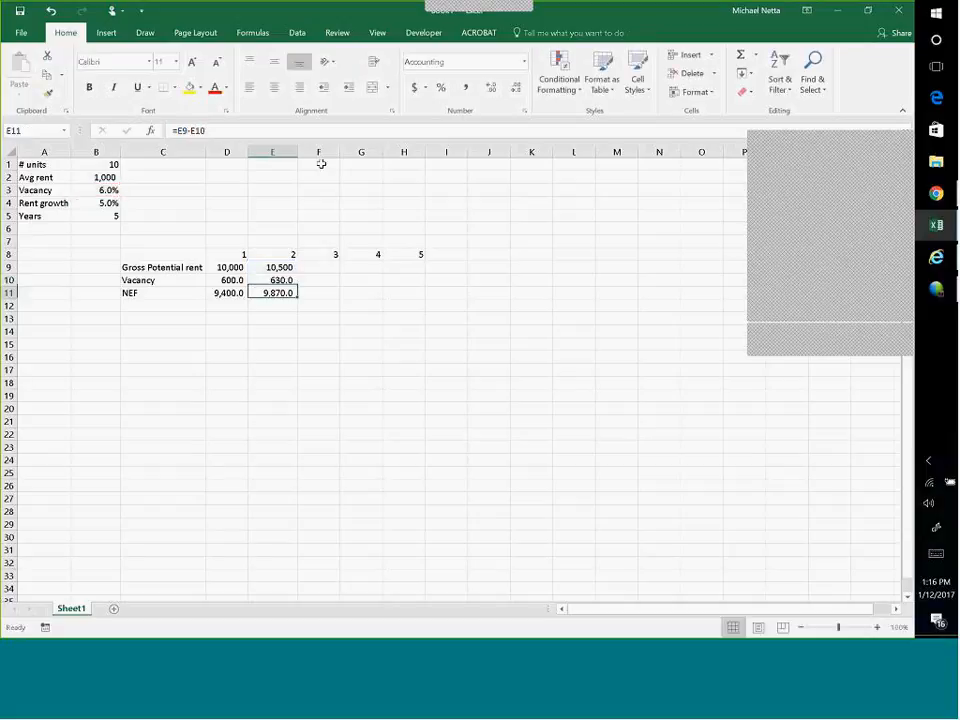
click(284, 280)
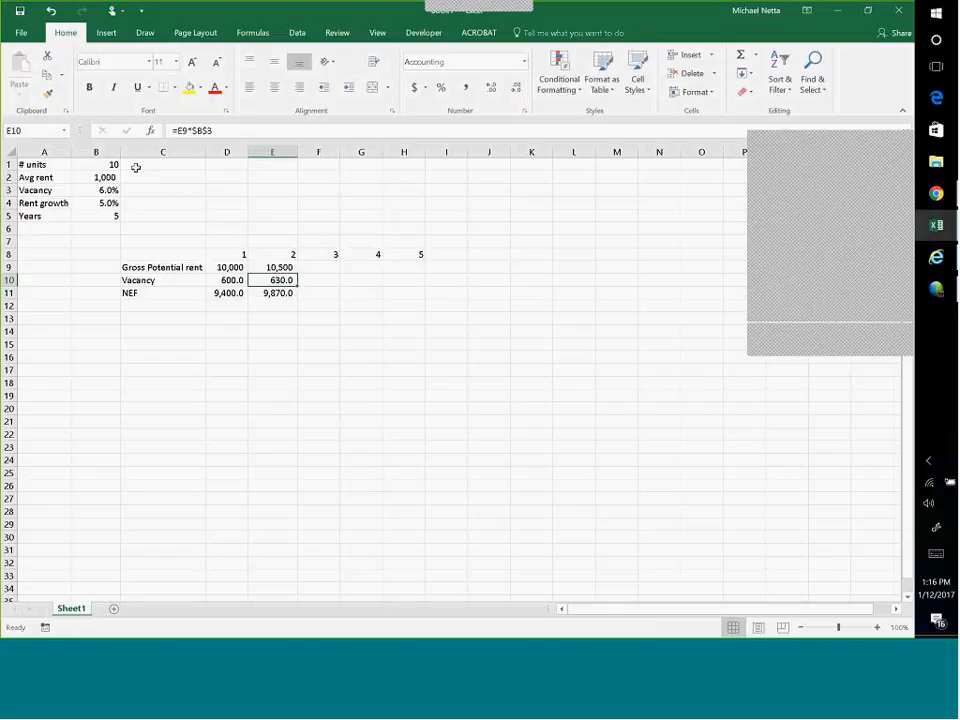
Fill the absolute-reference Vacancy formula from E10 back into D10 and across the row through year 5 in H10
click(220, 280)
click(308, 281)
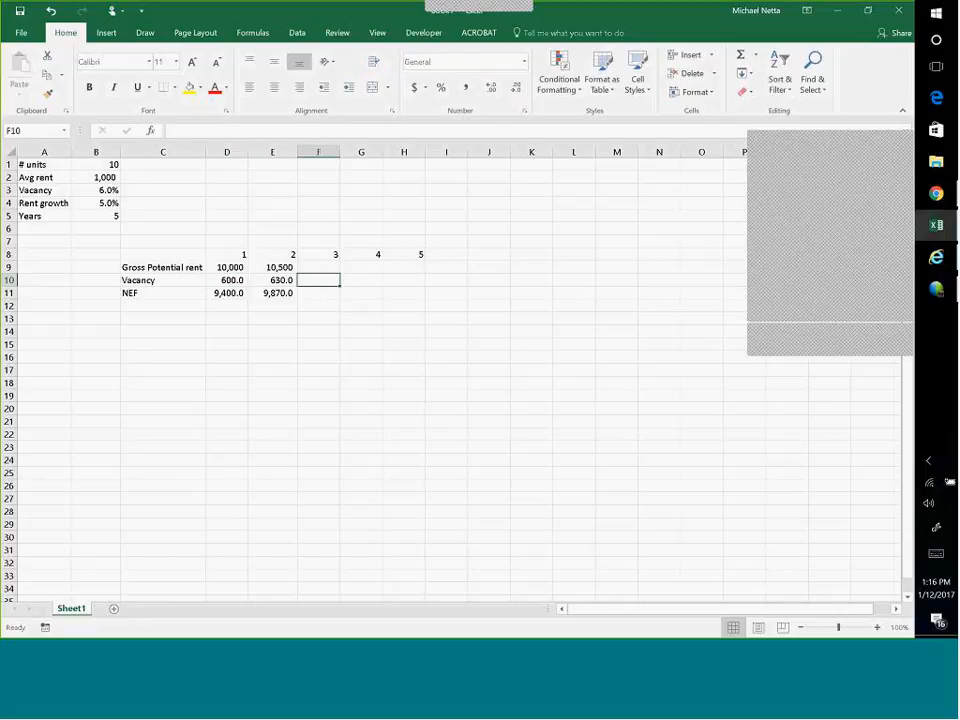
click(292, 282)
drag(299, 286, 222, 287)
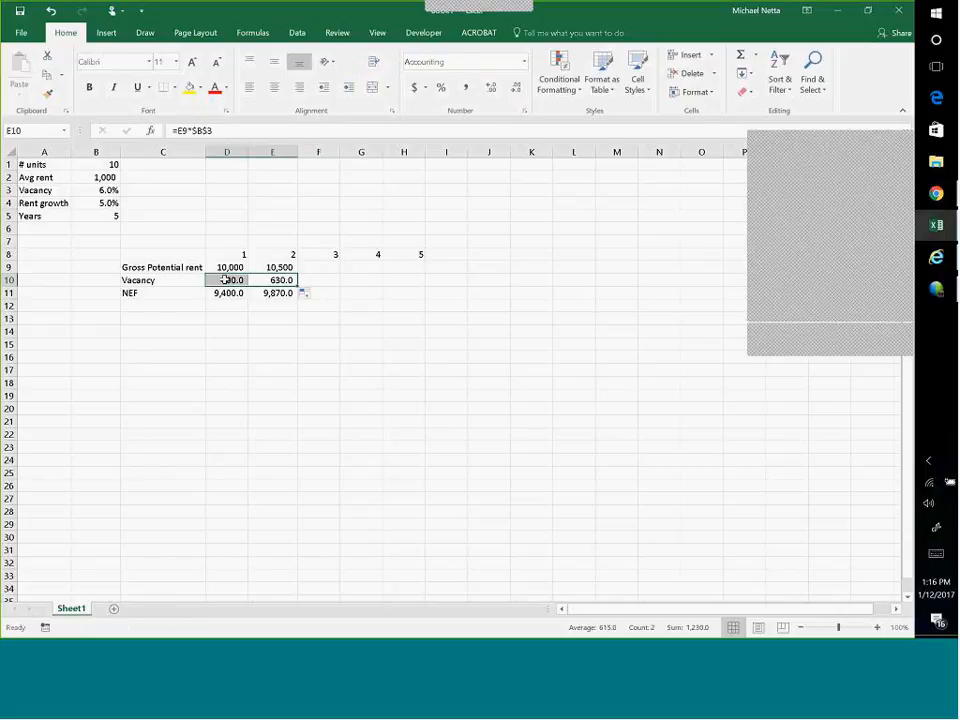
click(224, 282)
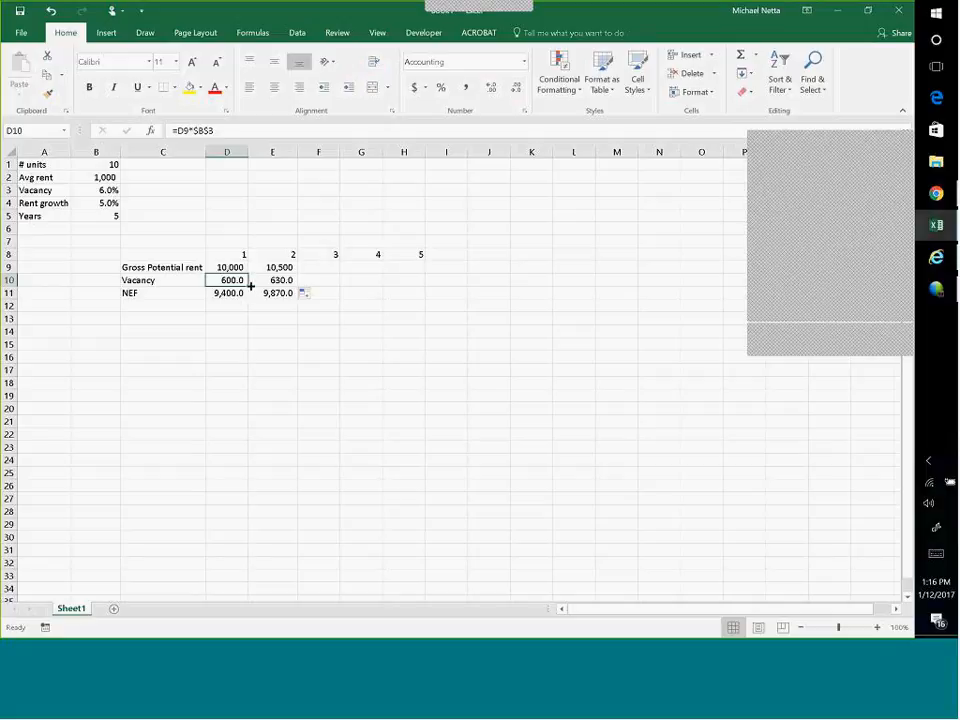
drag(246, 285, 414, 290)
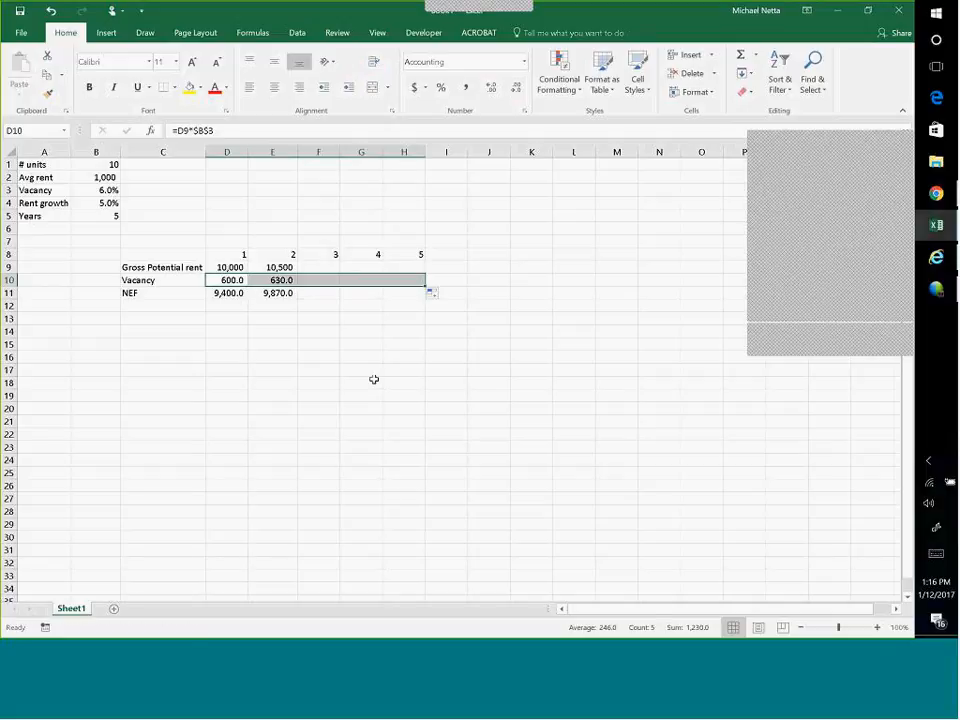
Fill the year 2 rent, Vacancy and NEF formulas in E9:E11 across to year 5 in column H
click(284, 267)
drag(284, 283, 414, 297)
click(284, 268)
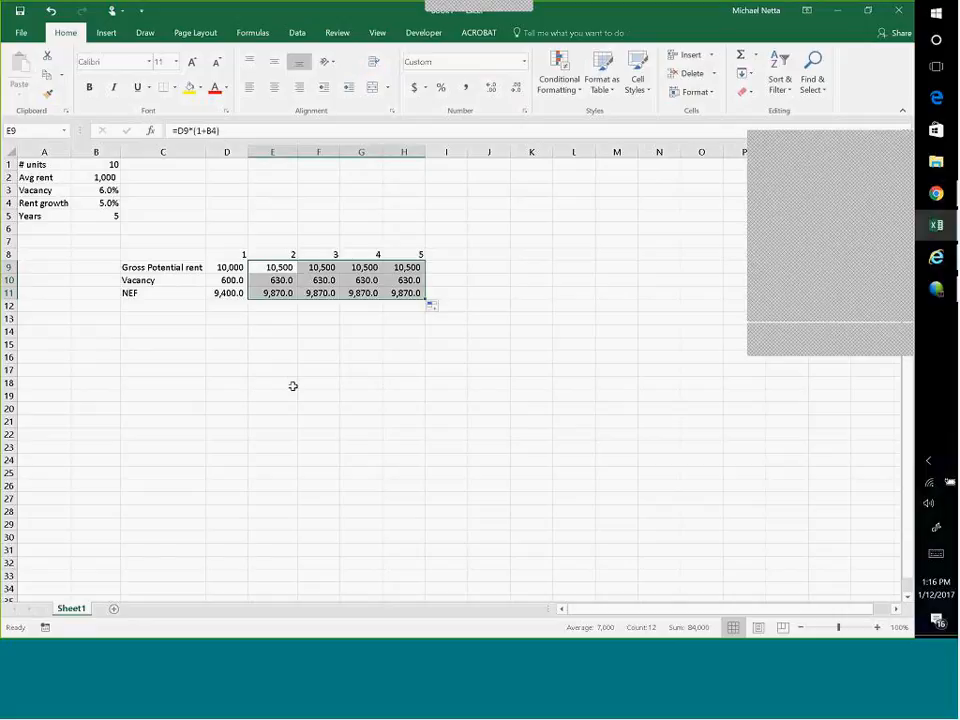
Examine the copied NEF formulas in row 11, the vacancy rate in B3 and the Vacancy row's $B$3 references
click(314, 293)
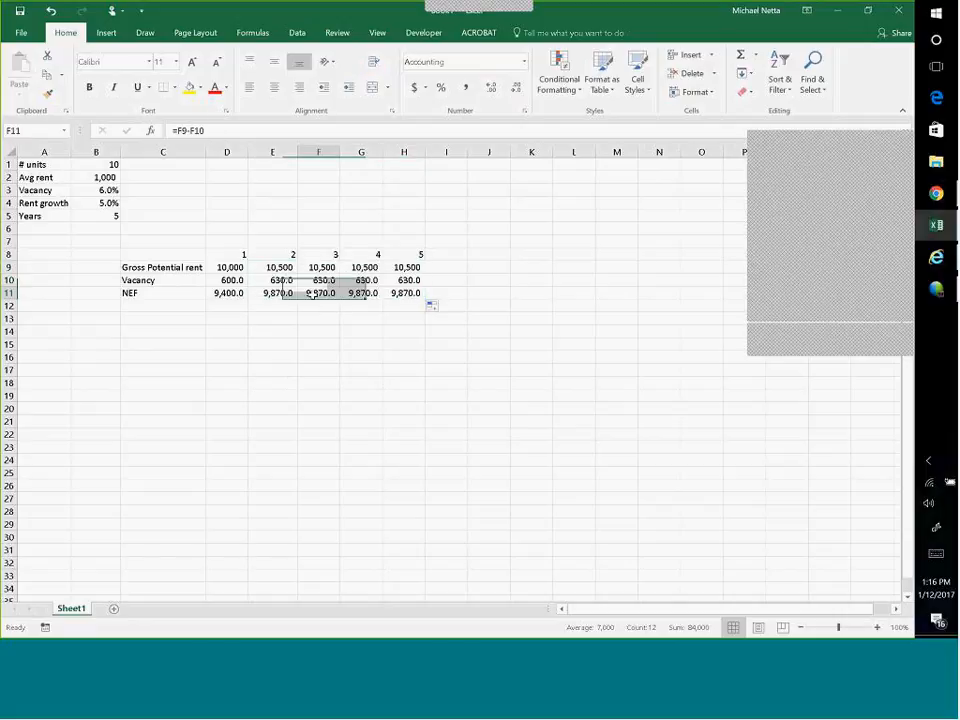
key(Right)
key(Right)
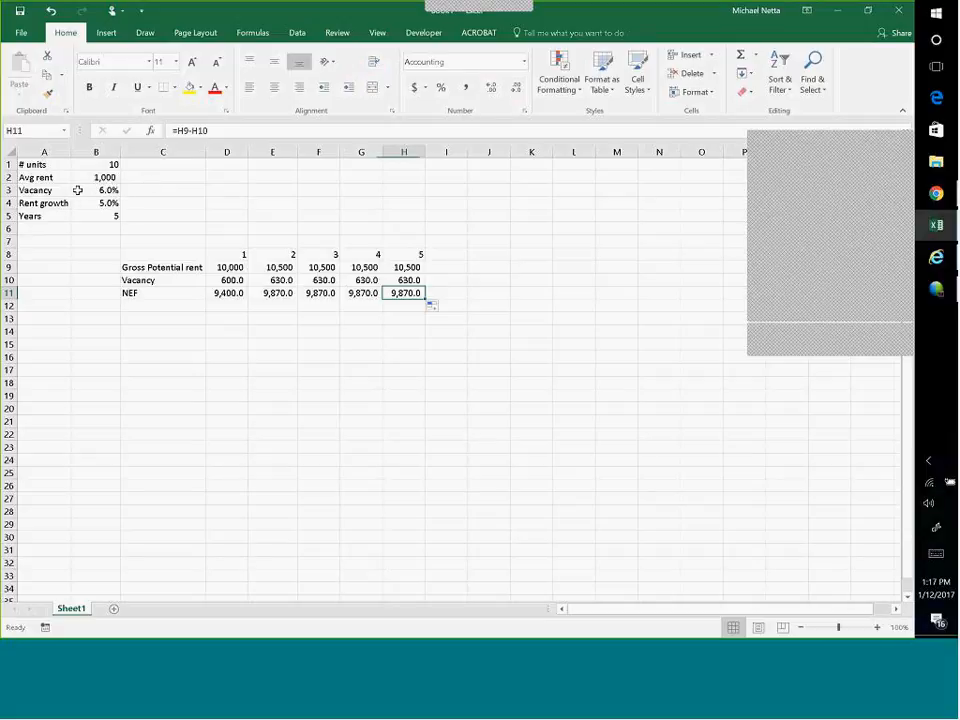
click(7, 190)
key(Right)
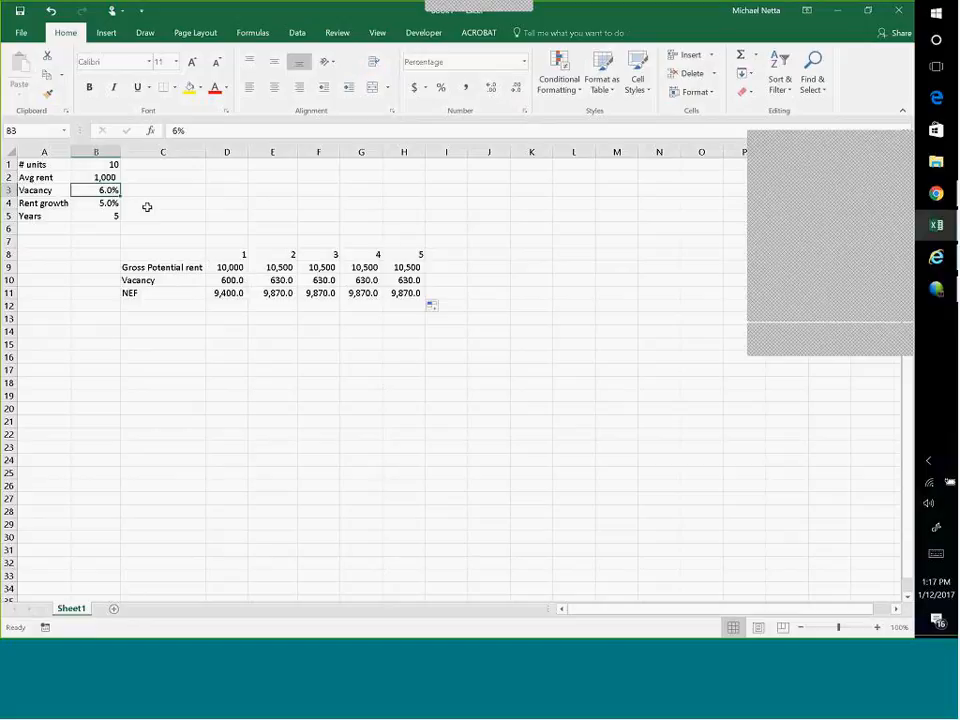
click(238, 280)
drag(229, 279, 398, 285)
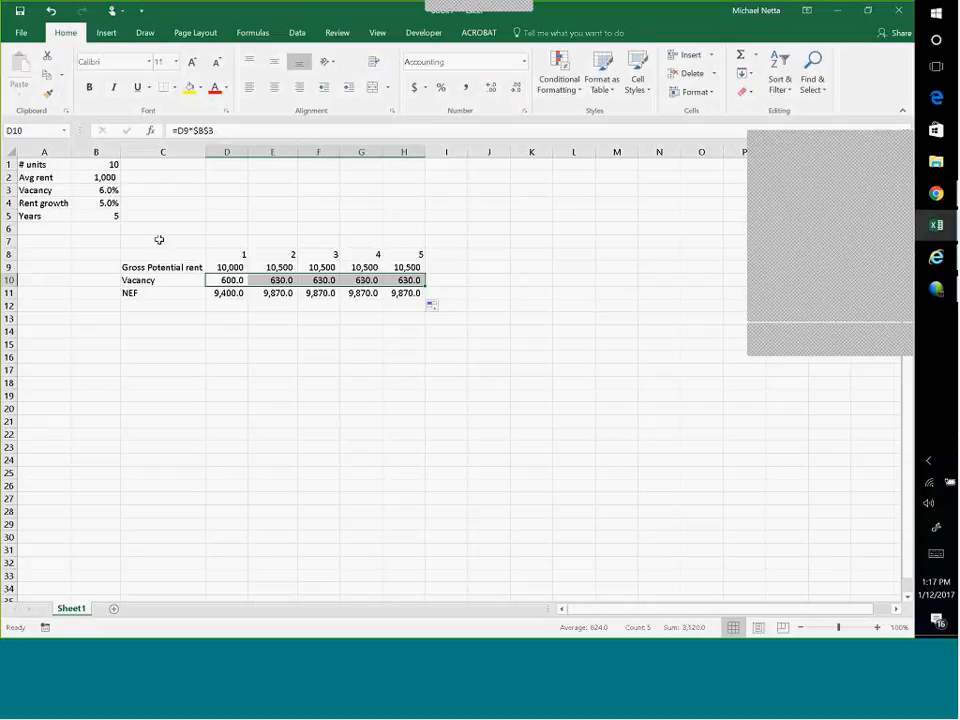
click(229, 281)
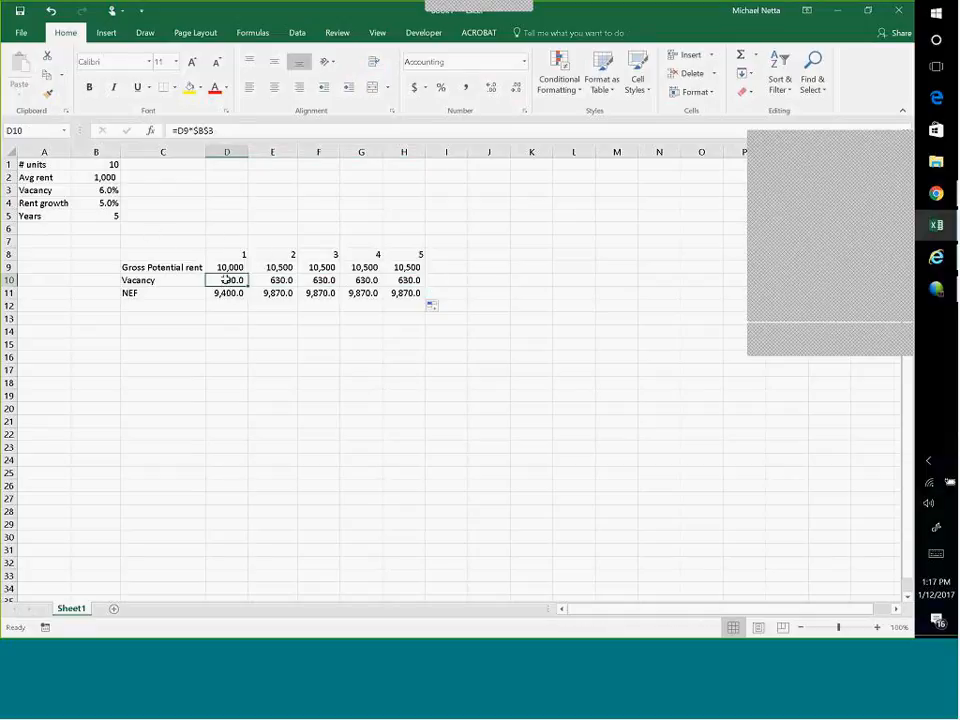
Assign the name vacancy to the vacancy rate cell B3
click(101, 188)
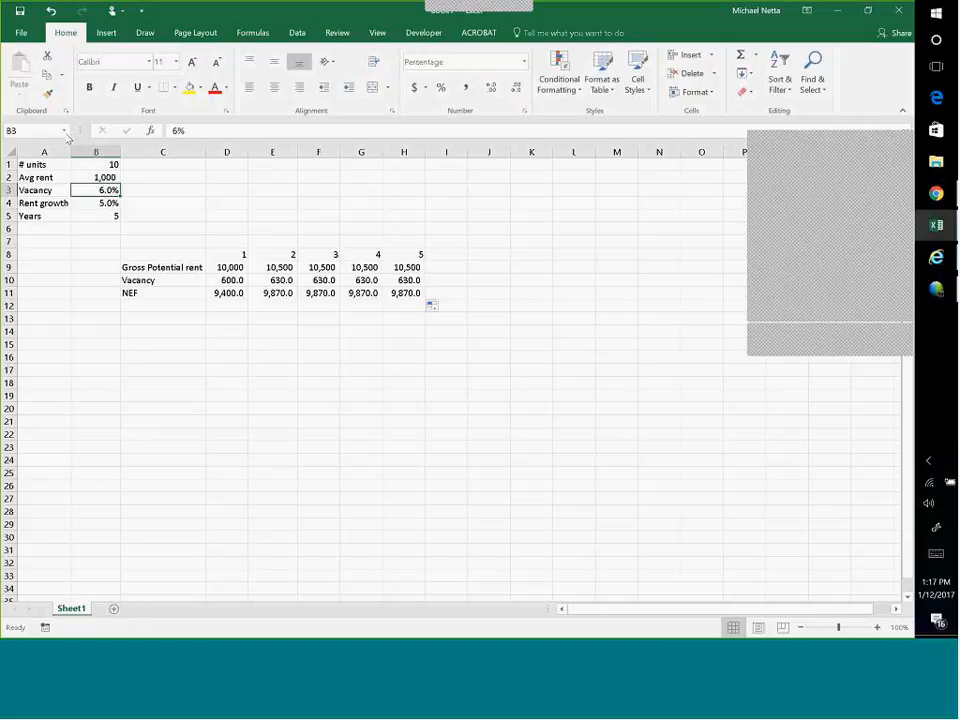
click(65, 133)
click(66, 133)
click(17, 130)
click(6, 131)
text(vacancy)
key(Return)
click(90, 202)
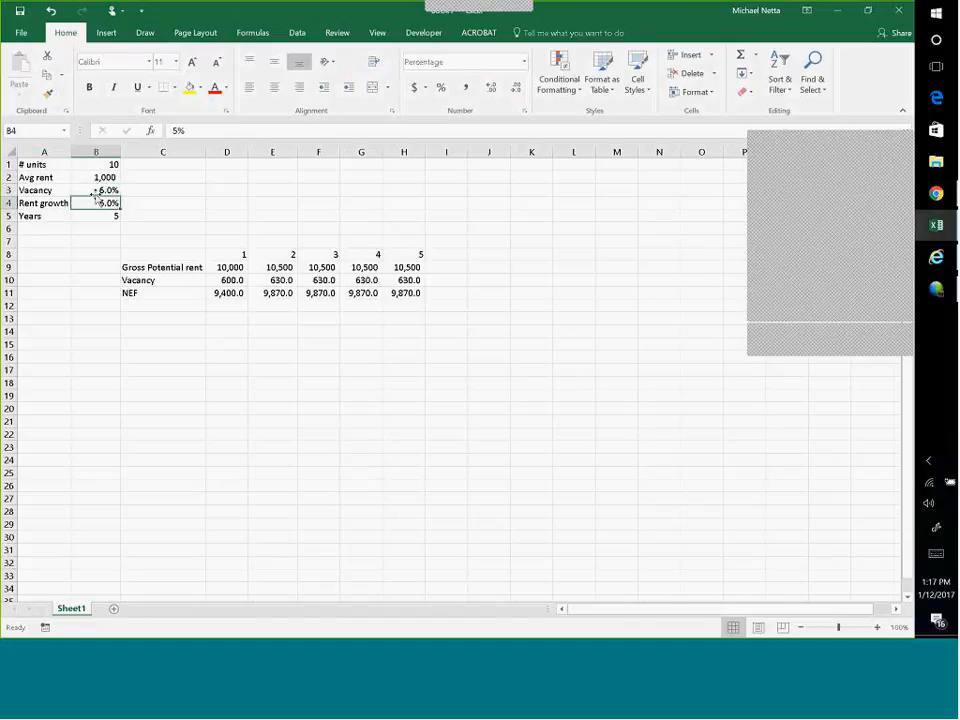
click(95, 190)
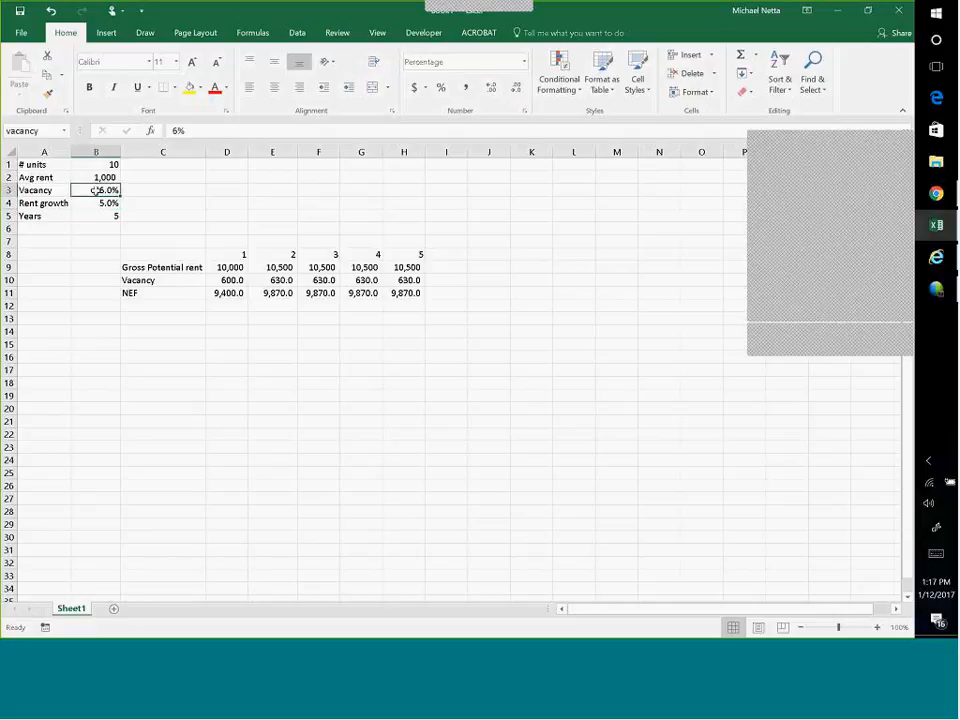
Replace the $B$3 reference in the year 1 Vacancy formula with the cell name so D10 reads =D9*vacancy
click(232, 280)
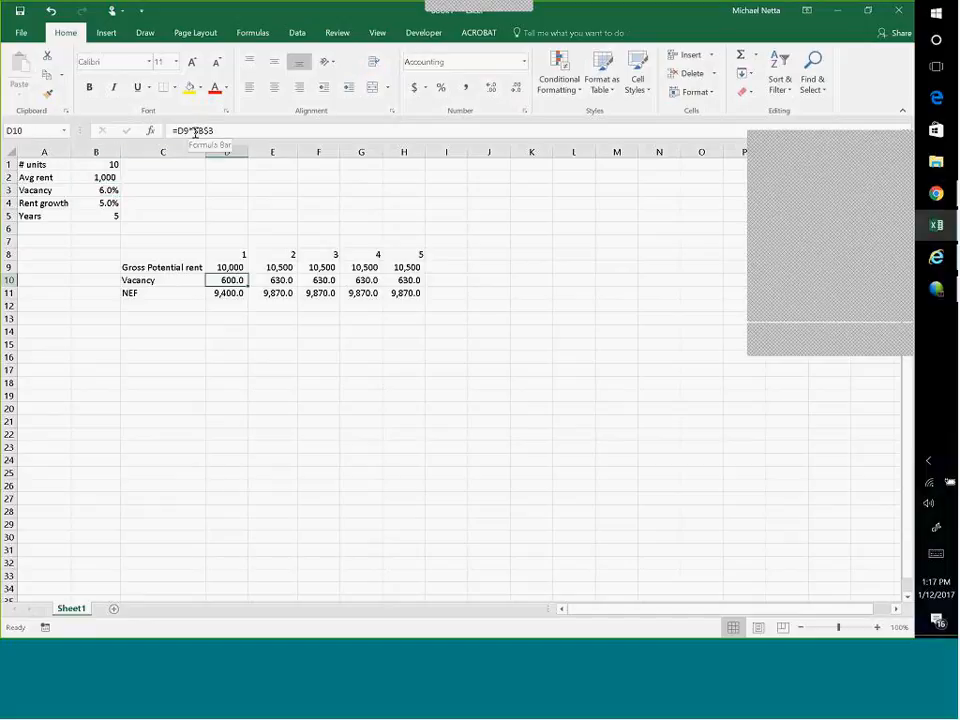
click(233, 134)
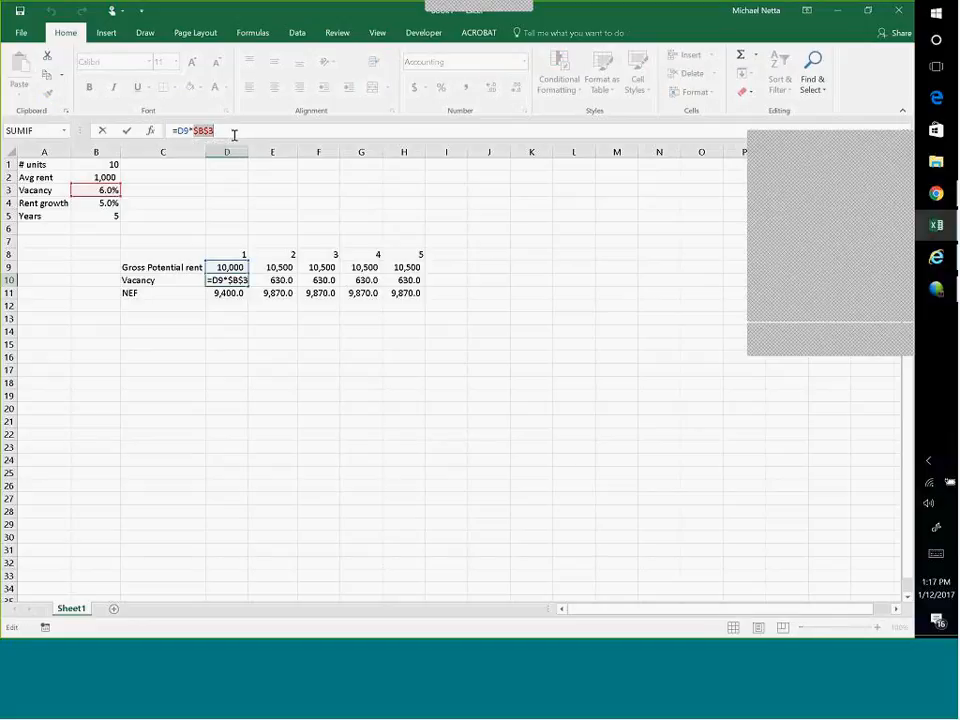
text(vacancy)
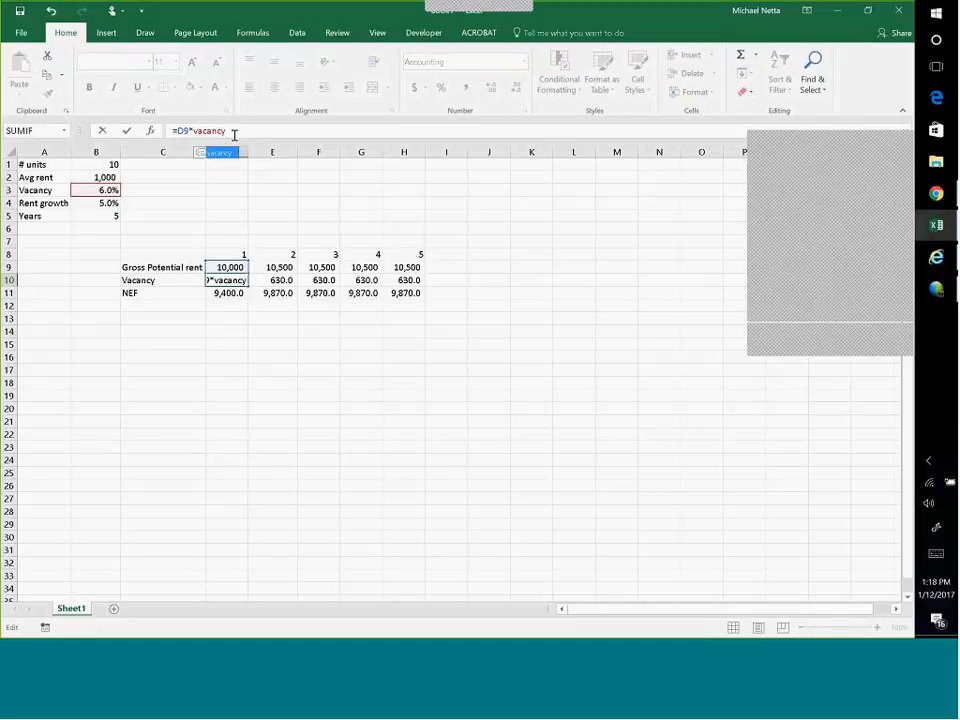
key(Return)
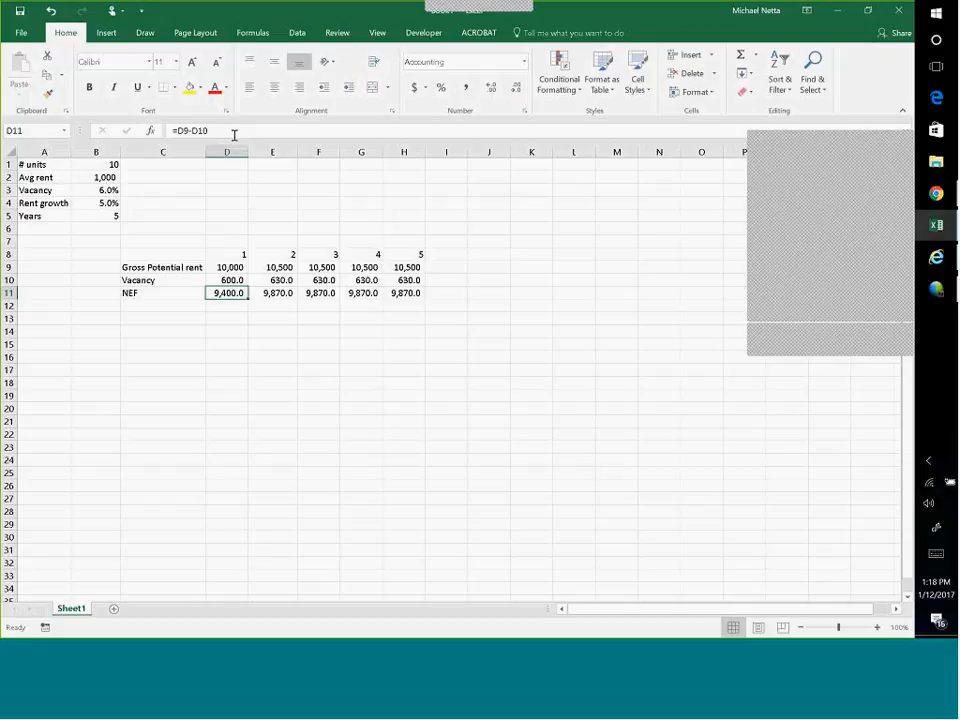
click(231, 281)
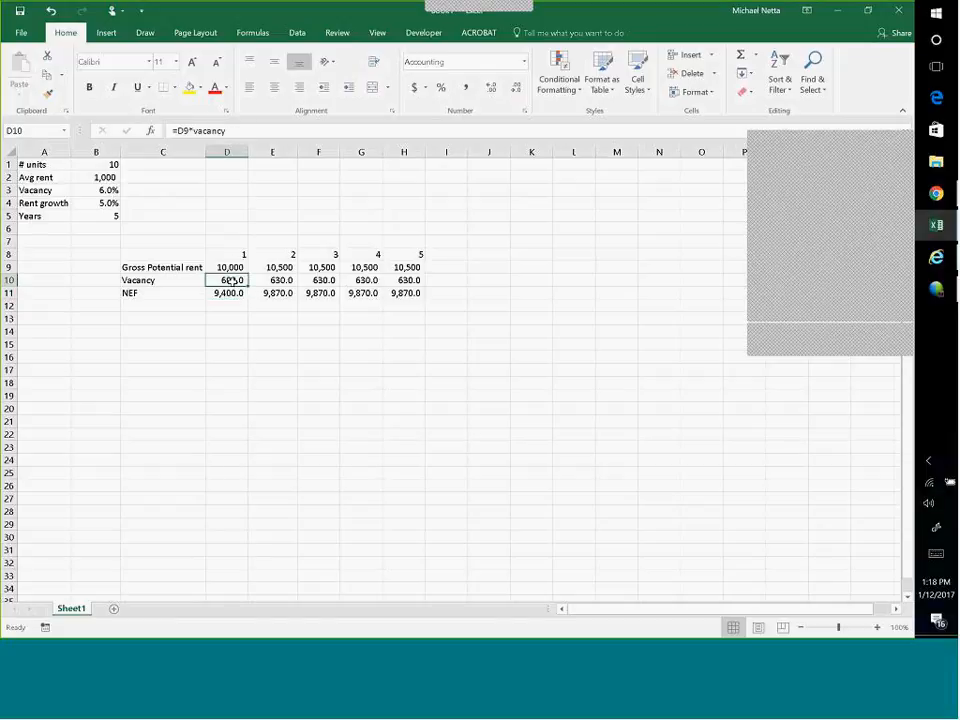
double_click(231, 282)
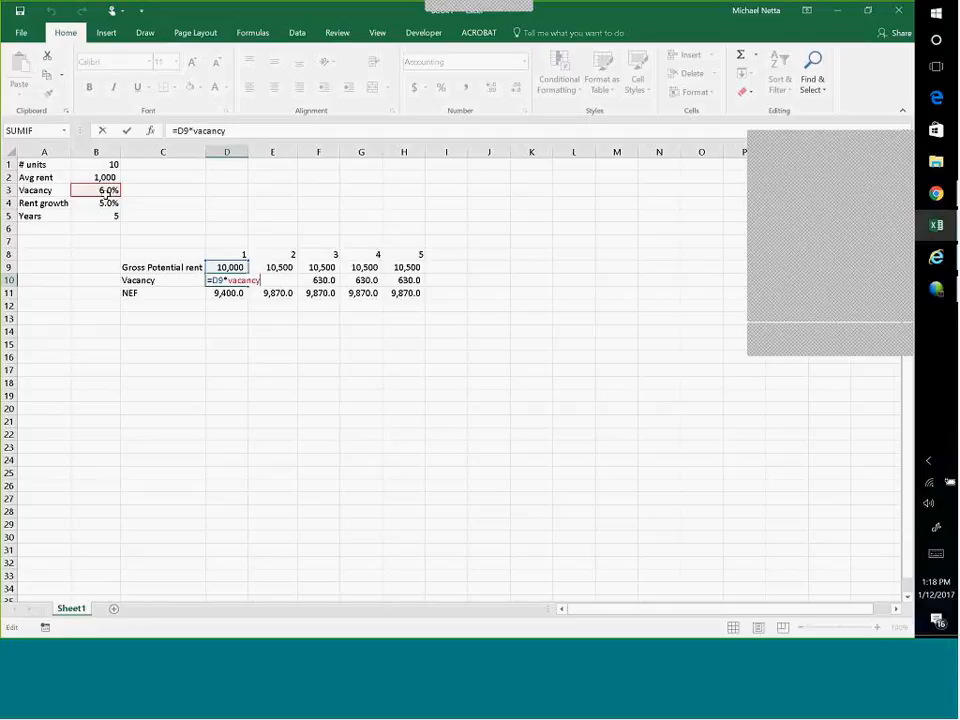
key(Return)
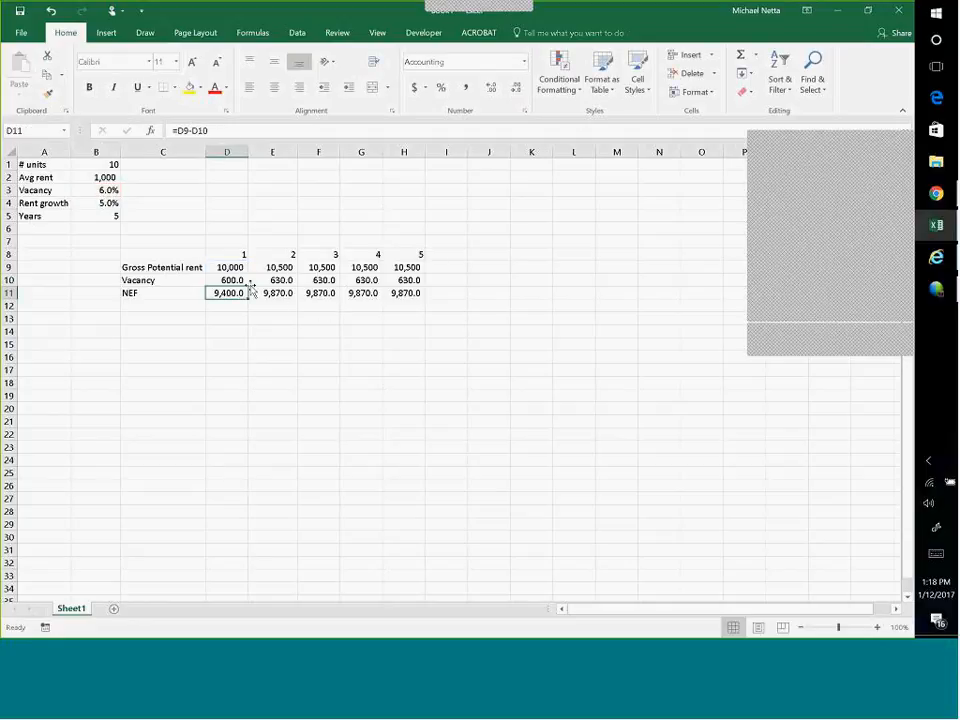
Fill the named-cell Vacancy formula from D10 across the row through year 5 in H10
click(242, 283)
click(245, 292)
click(245, 283)
drag(245, 283, 414, 291)
click(414, 282)
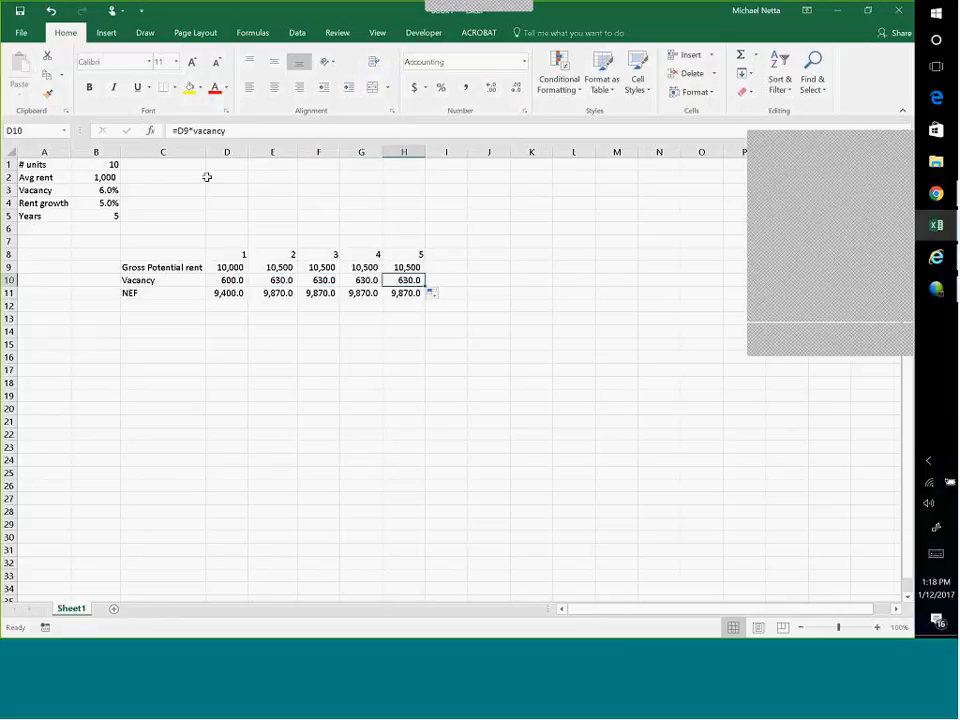
click(263, 289)
Compare the Gross Potential rent formulas in row 9 for years 2 to 5 to see how the rent growth reference shifted
click(324, 270)
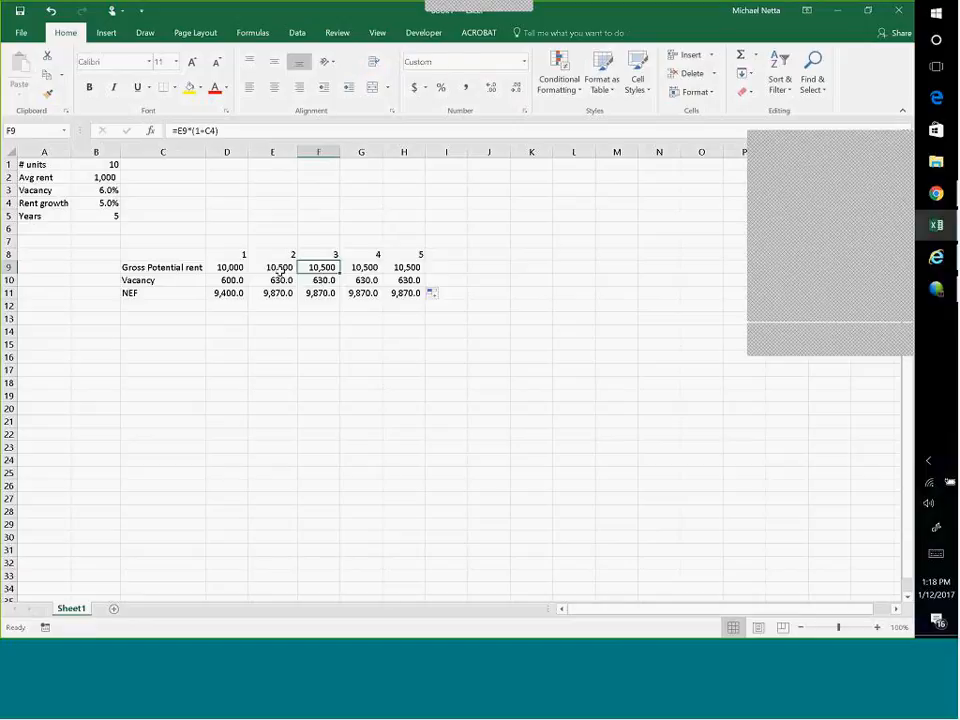
click(279, 270)
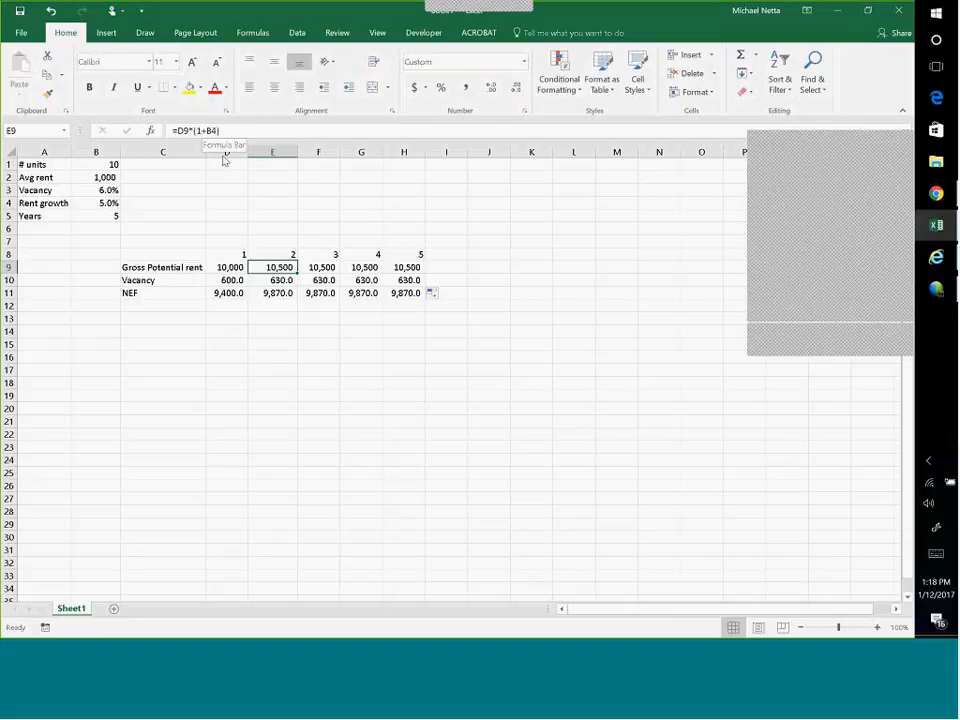
key(Right)
key(Right)
key(Right)
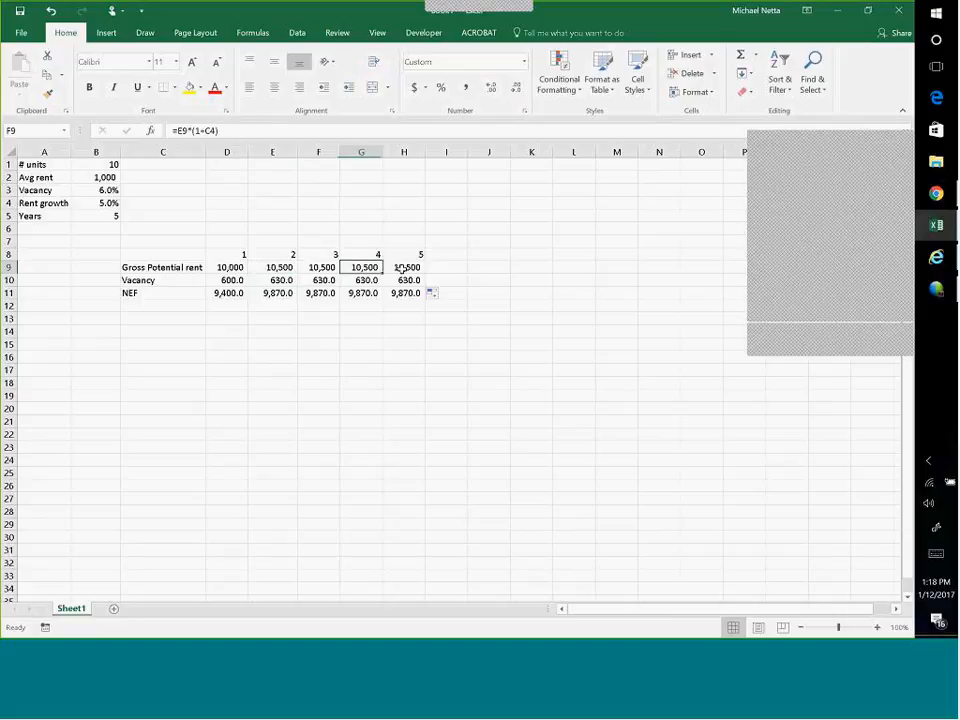
click(281, 268)
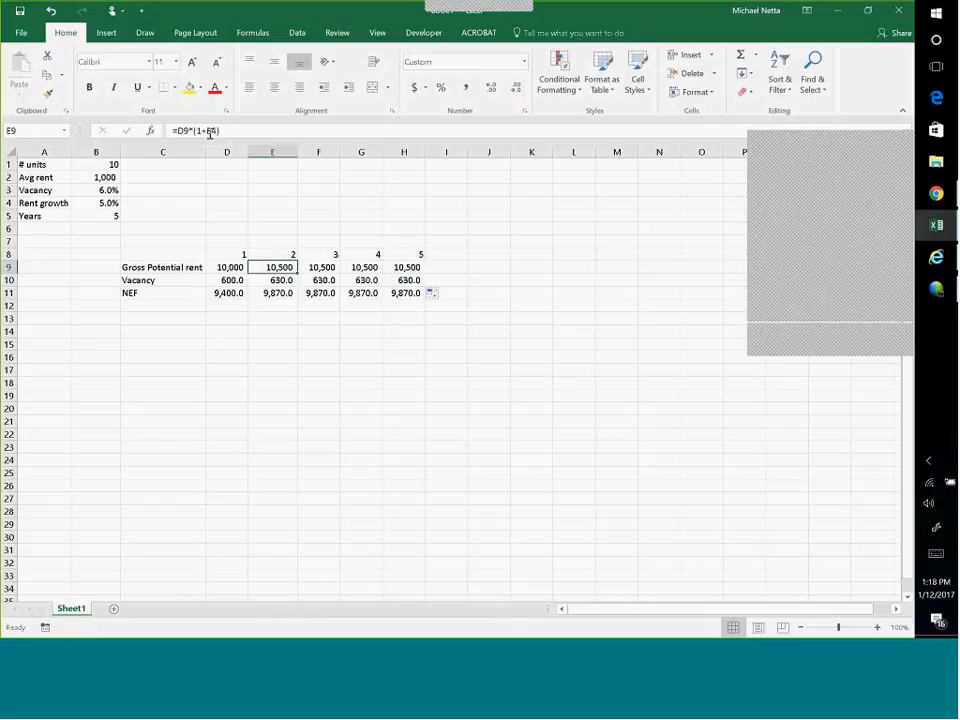
key(F2)
key(Return)
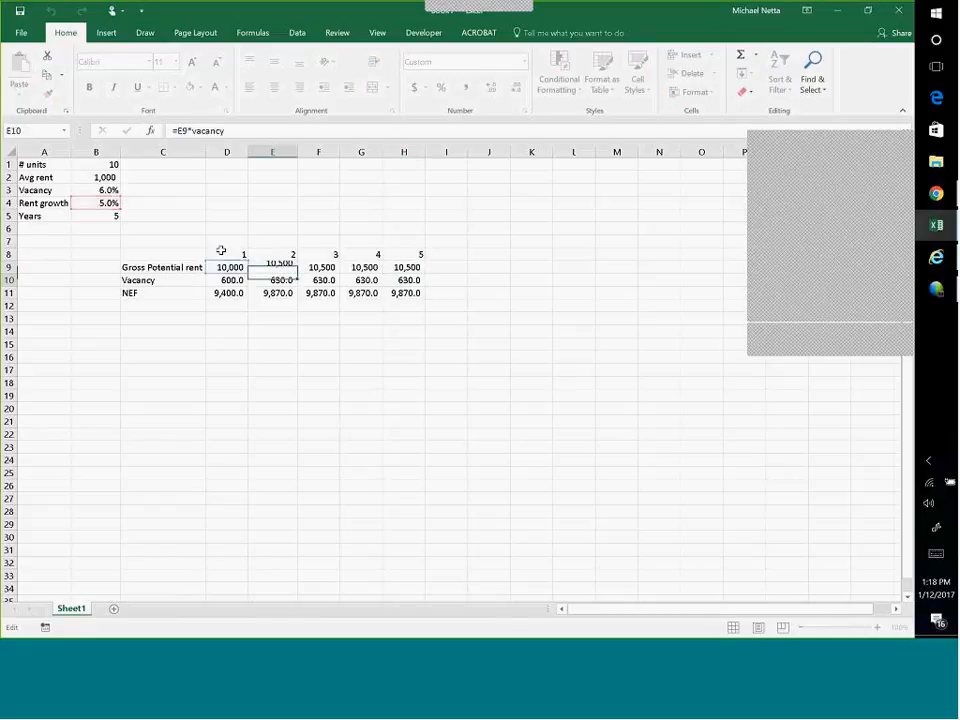
click(313, 266)
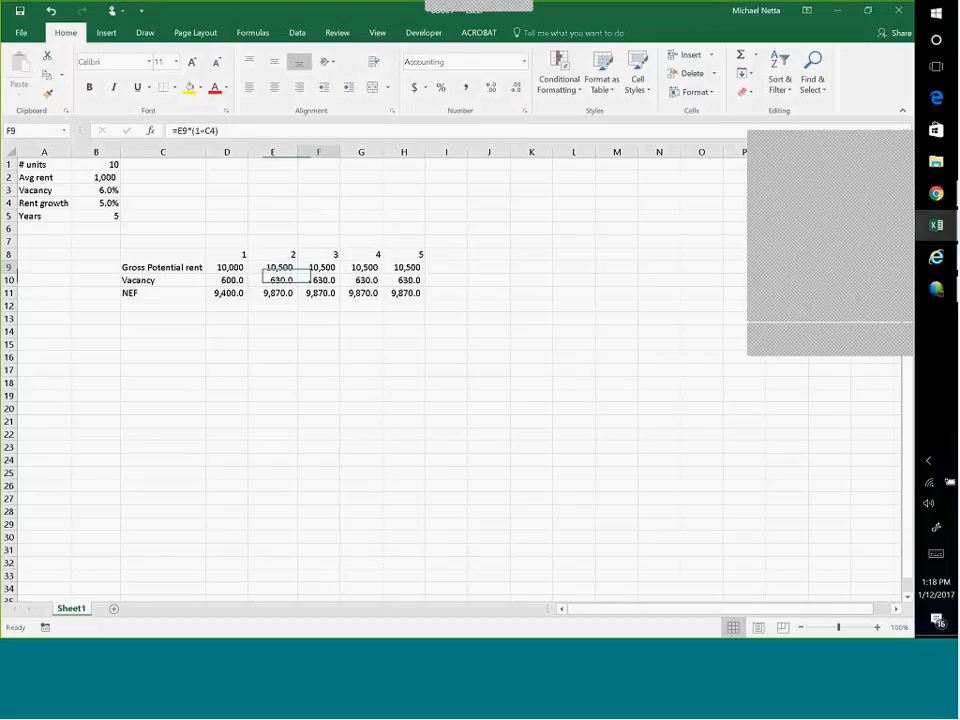
click(290, 267)
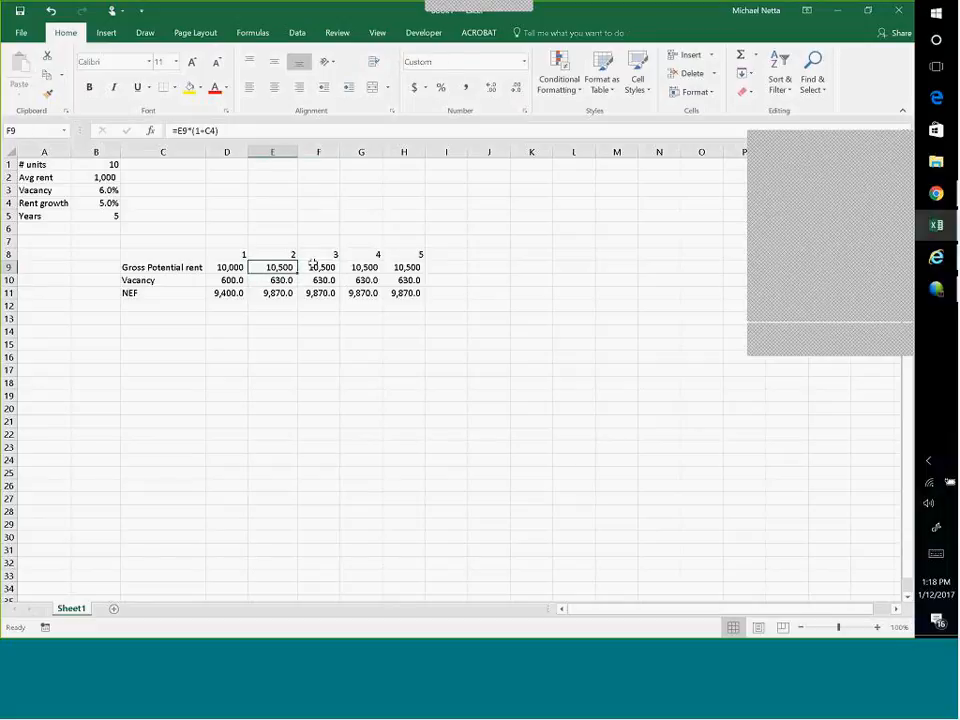
click(274, 150)
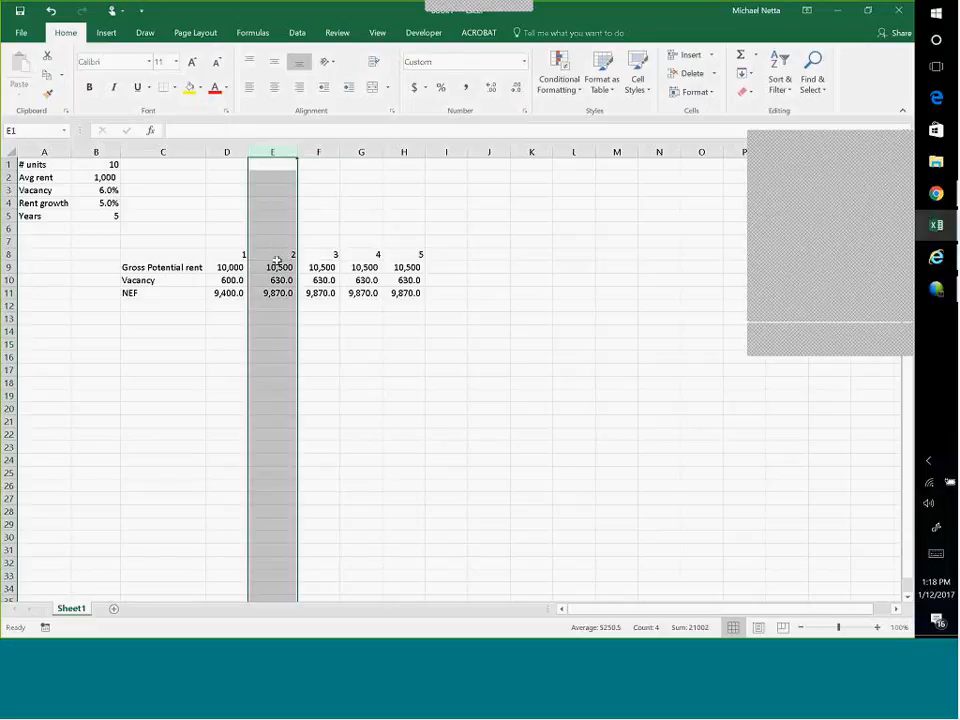
click(322, 267)
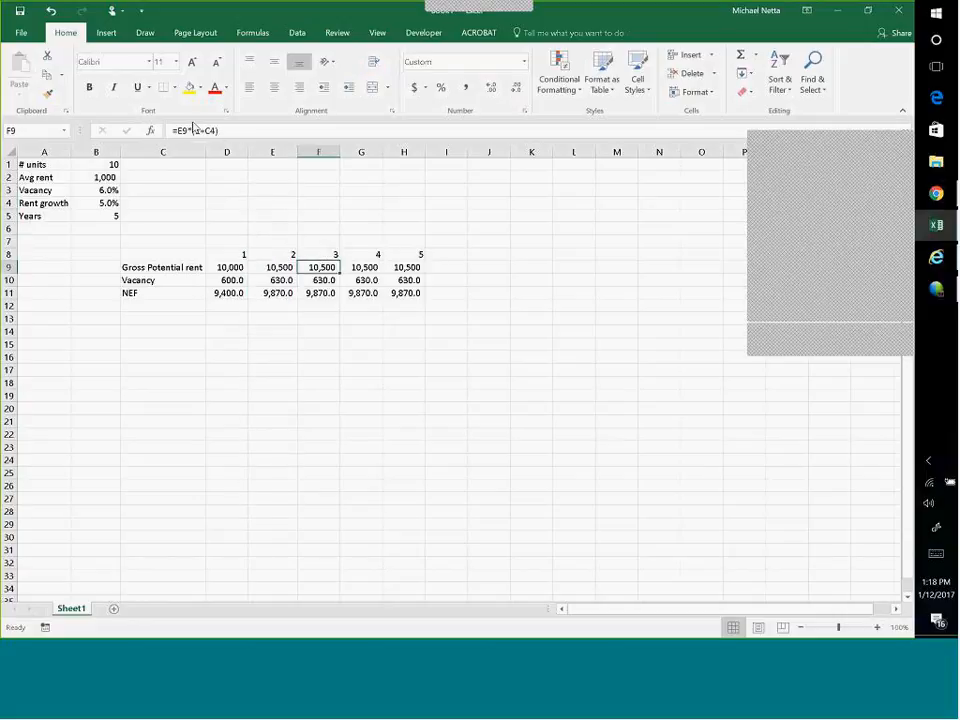
Compare the rent growth references in the year 2 and year 3 Gross Potential rent formulas in E9 and F9
click(135, 204)
click(279, 268)
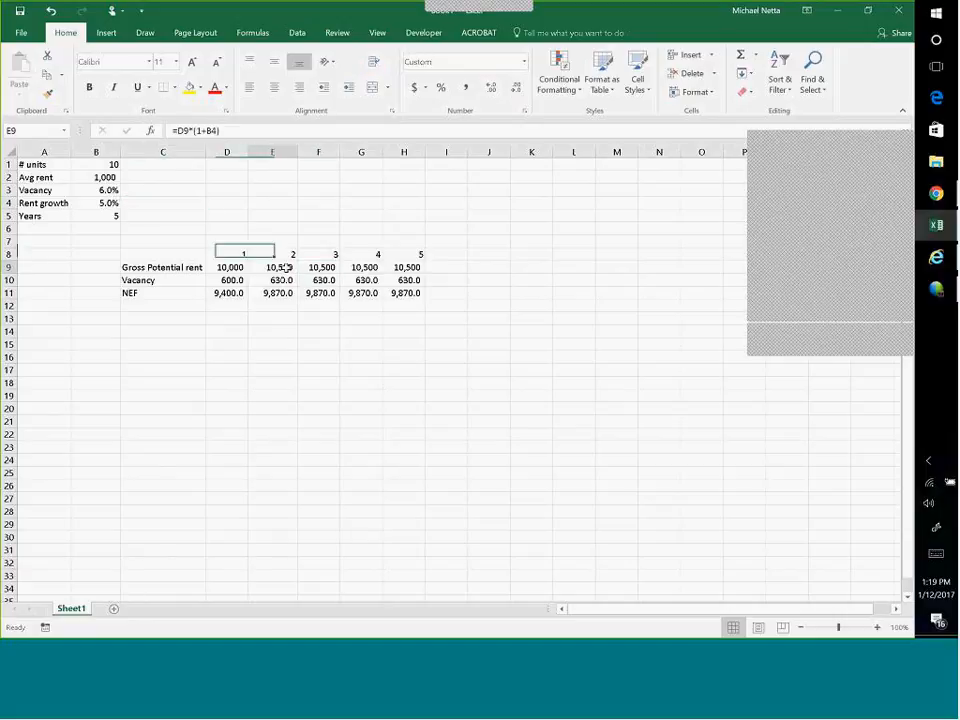
click(318, 268)
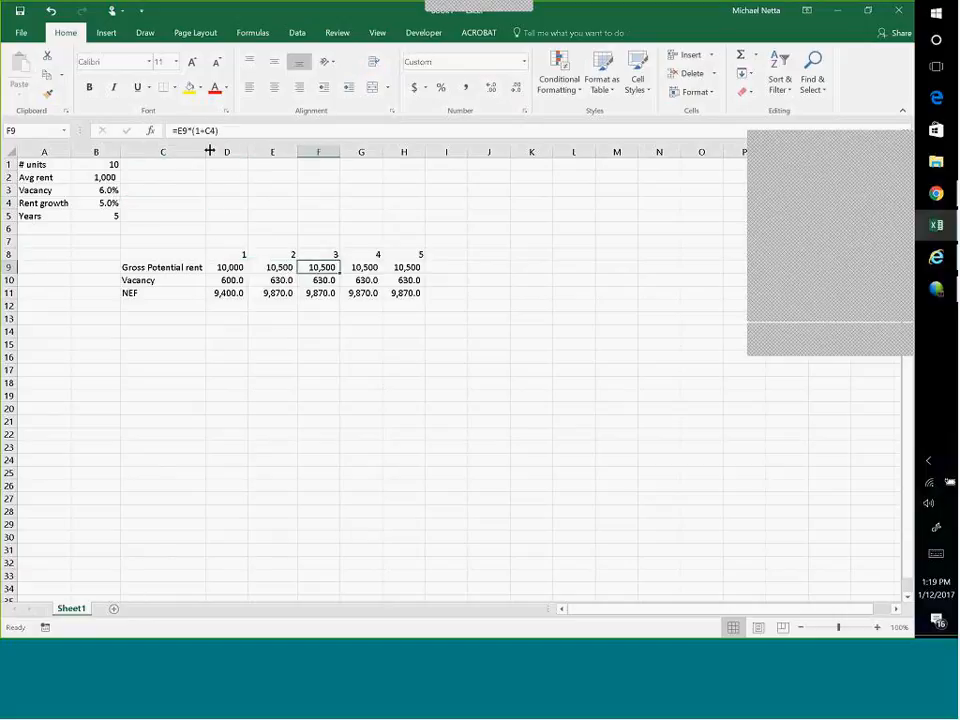
click(279, 267)
click(315, 268)
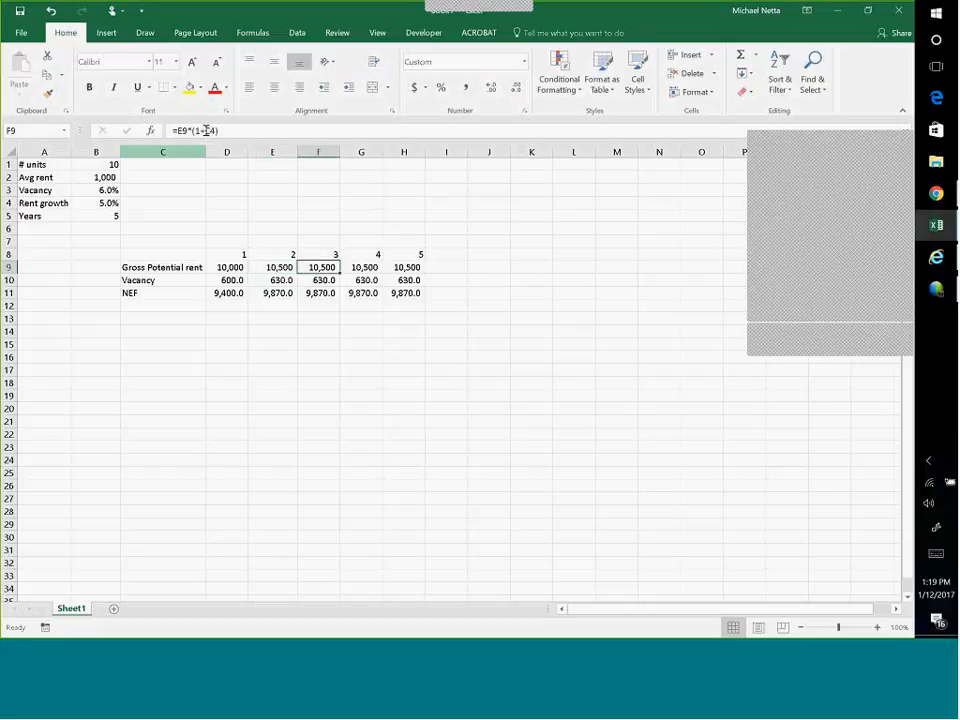
Make the rent growth reference absolute in the year 2 Gross Potential rent formula so E9 reads =D9*(1+$B$4)
click(280, 267)
click(211, 131)
double_click(211, 131)
key(F4)
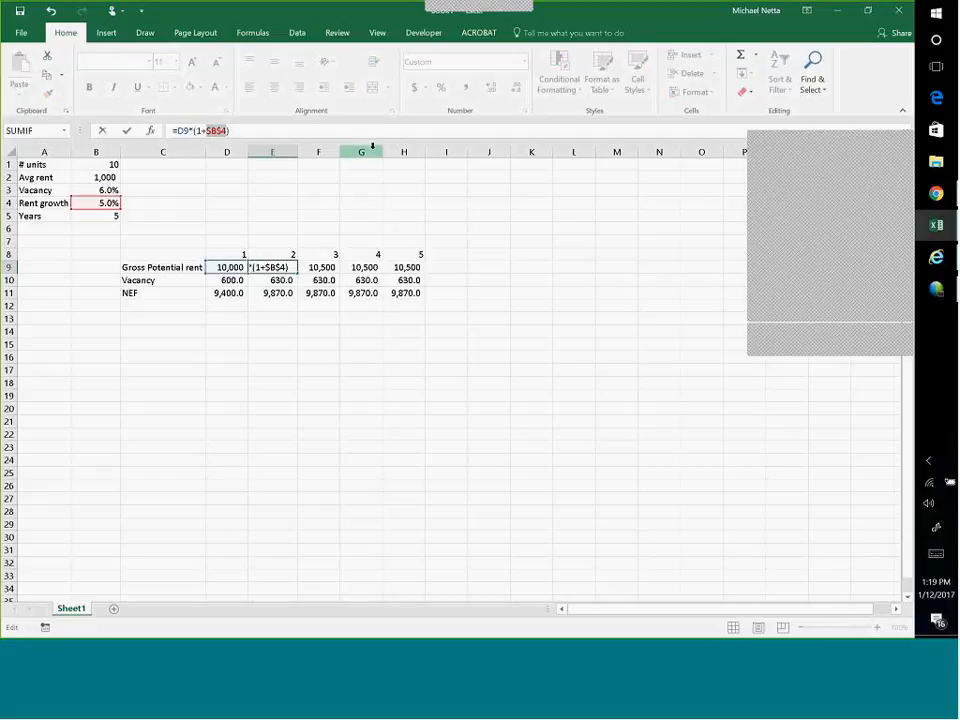
click(288, 267)
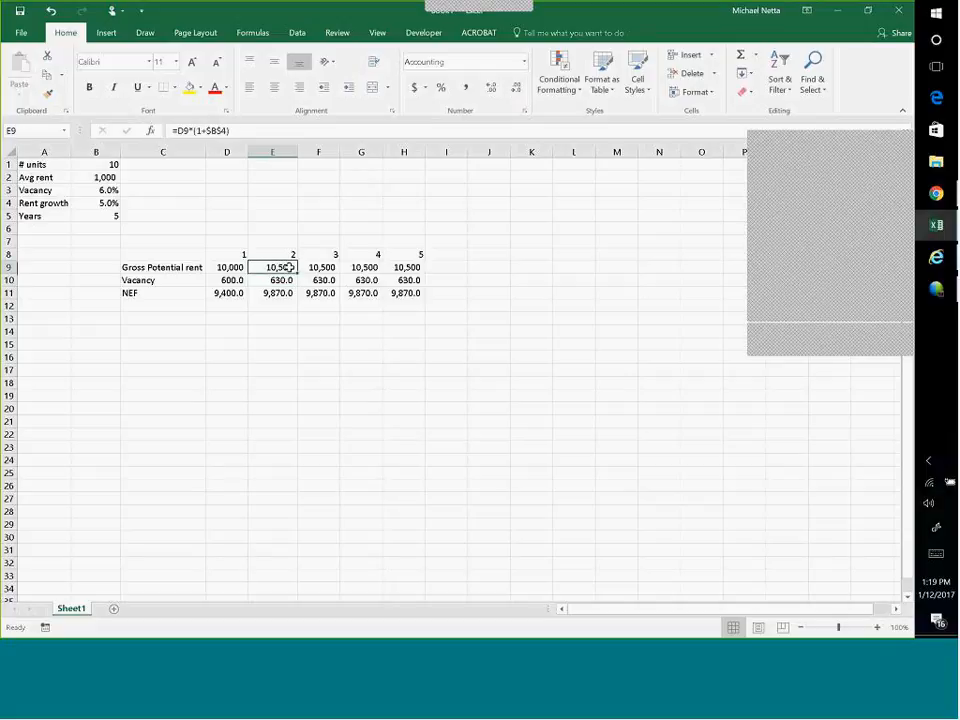
Fill the Gross Potential rent formula from E9 through year 5 in H9 and autofit the widths of columns F to H
drag(297, 273, 420, 276)
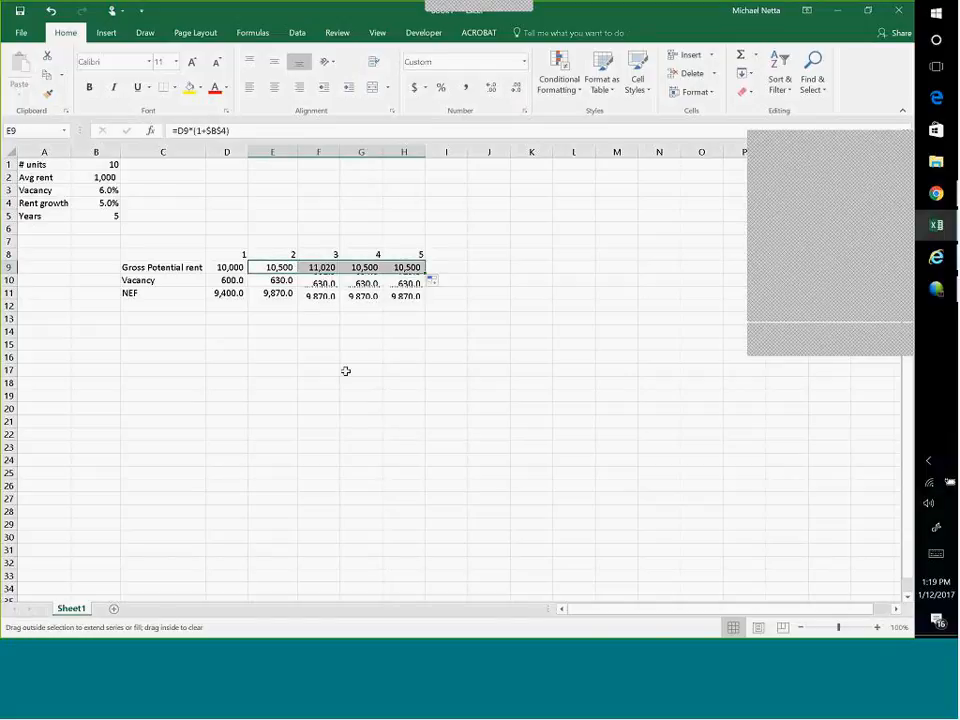
double_click(340, 151)
double_click(385, 151)
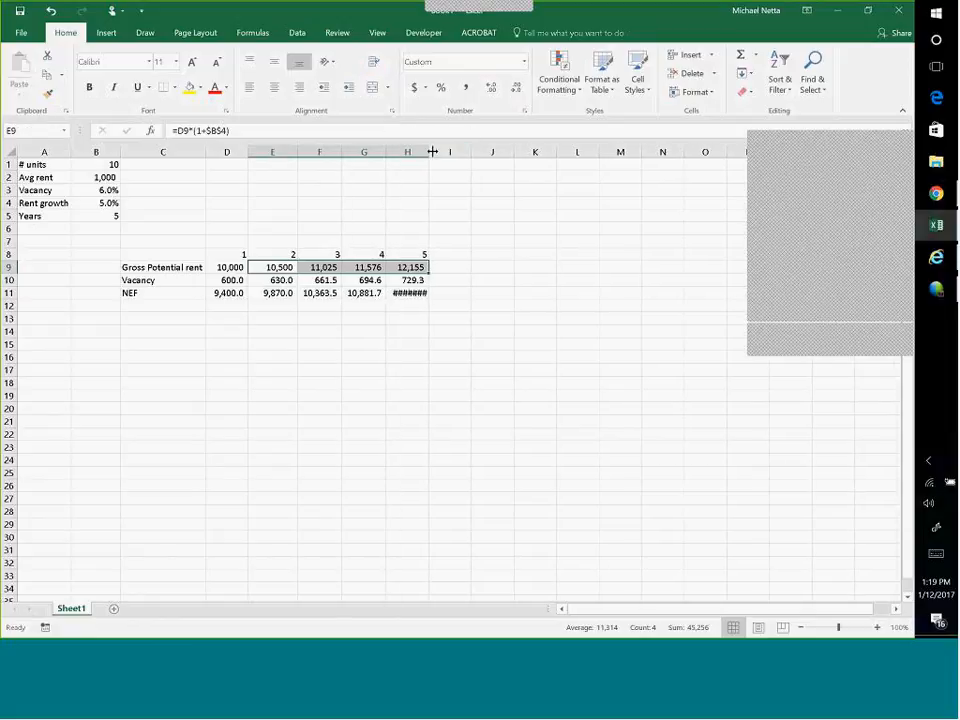
double_click(432, 151)
Assign the name growth to the rent growth rate cell B4
click(110, 216)
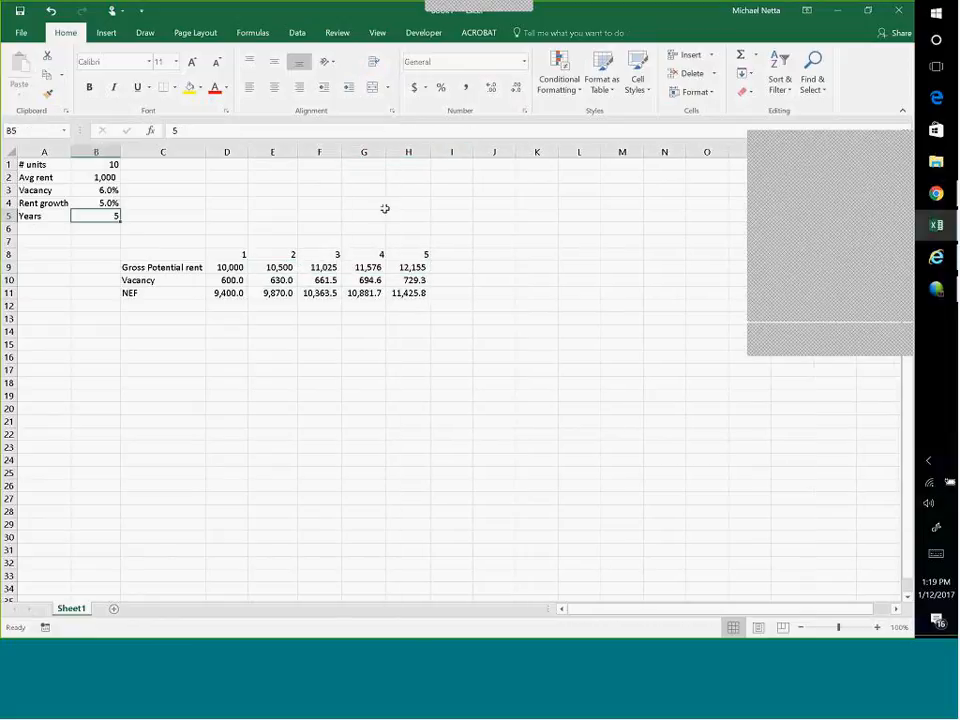
click(106, 202)
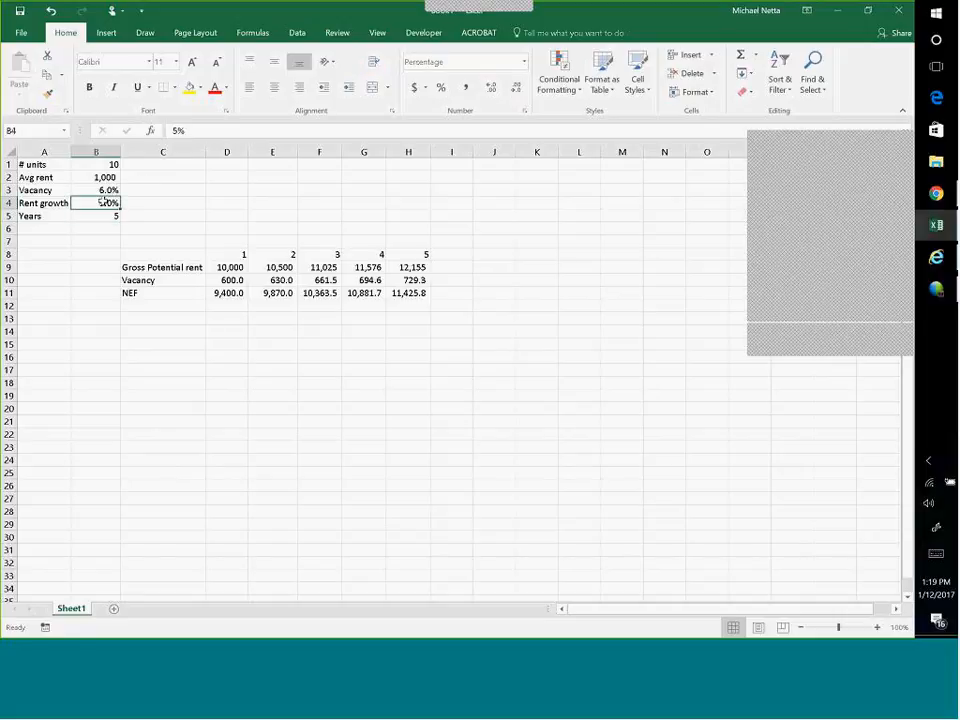
click(40, 130)
text(growth)
Replace the $B$4 reference in the year 2 Gross Potential rent formula with the cell name so E9 reads =D9*(1+growth)
click(253, 282)
click(231, 282)
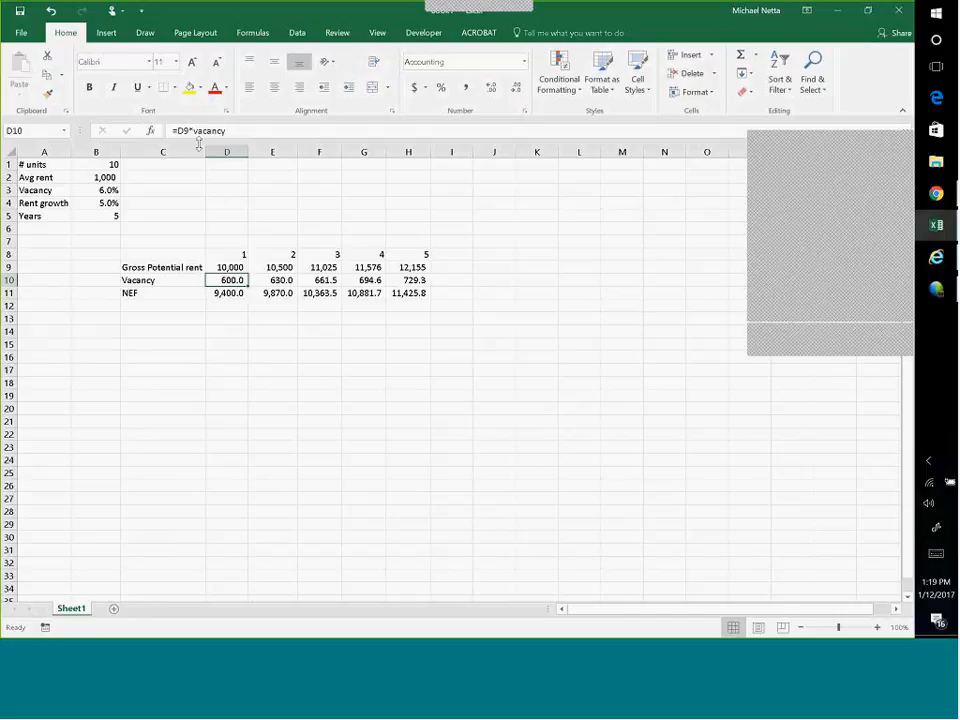
click(229, 267)
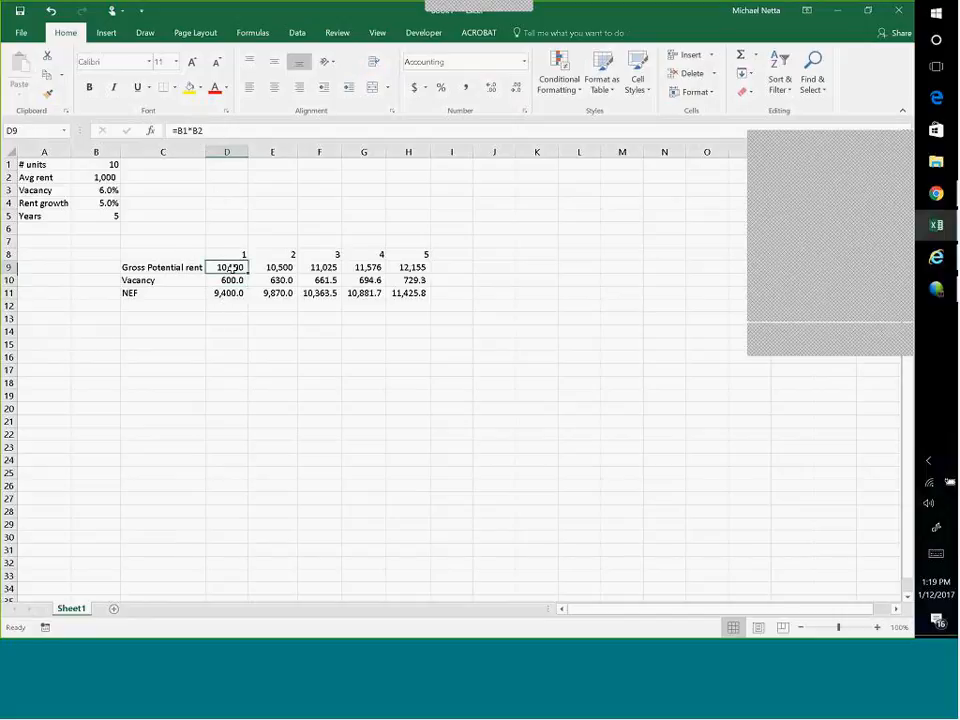
click(259, 264)
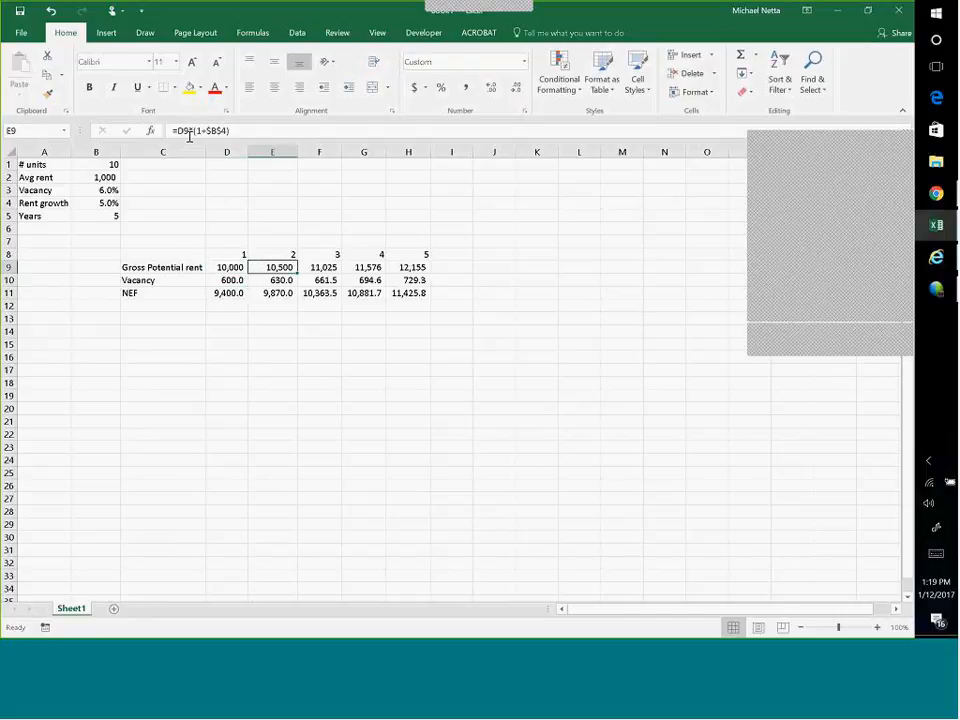
click(239, 133)
double_click(224, 130)
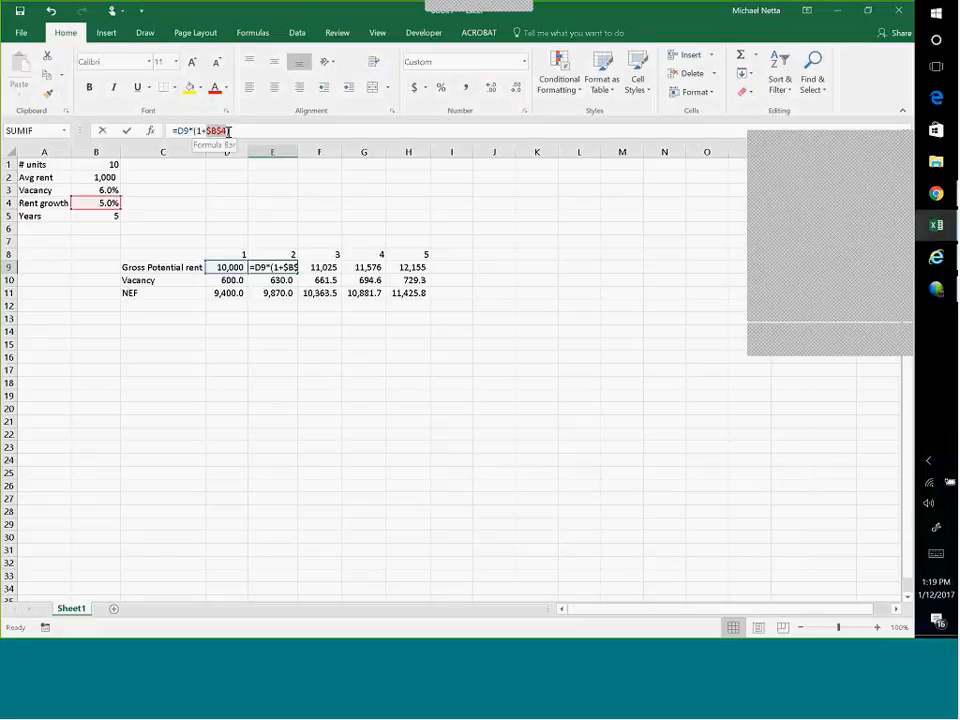
text(gro)
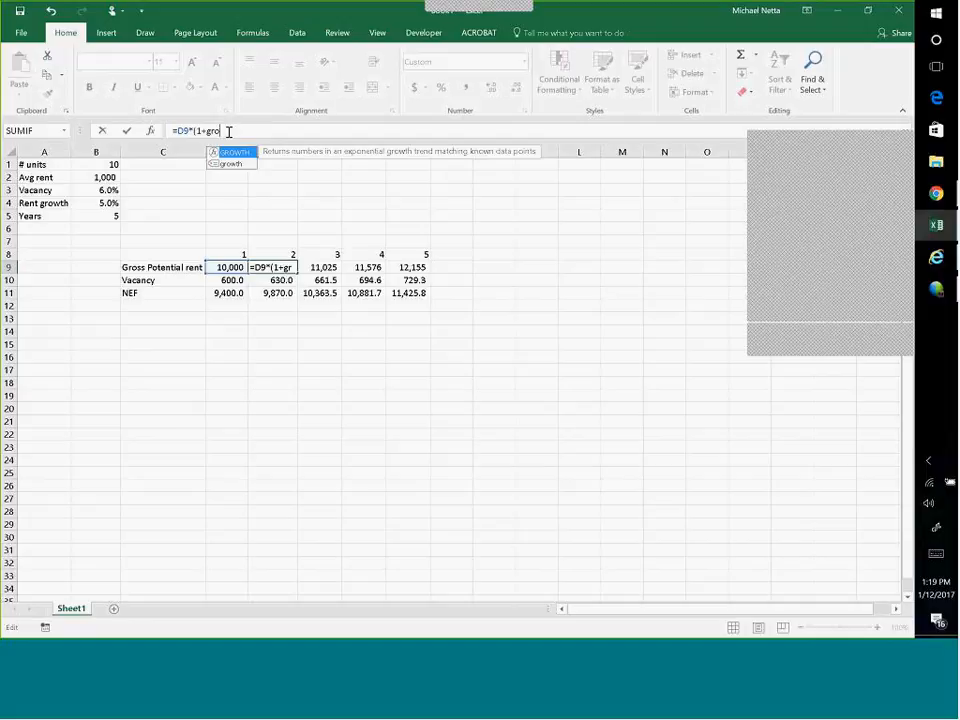
text(wth))
key(Return)
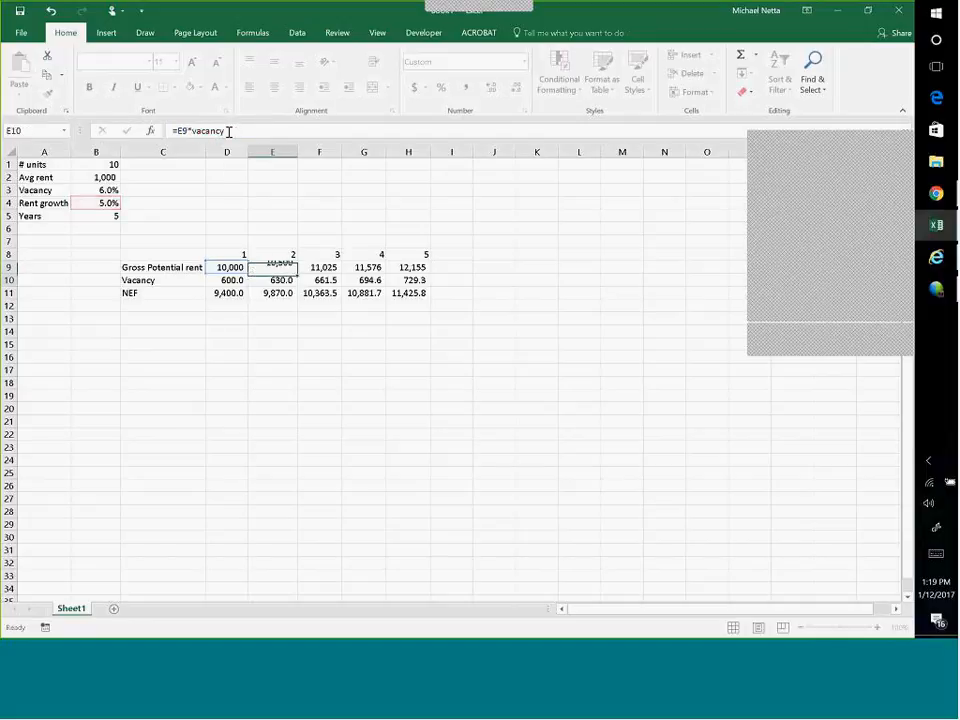
Fill the named-cell Gross Potential rent formula from E9 across the row through year 5 in H9
click(289, 266)
drag(297, 274, 414, 279)
click(240, 332)
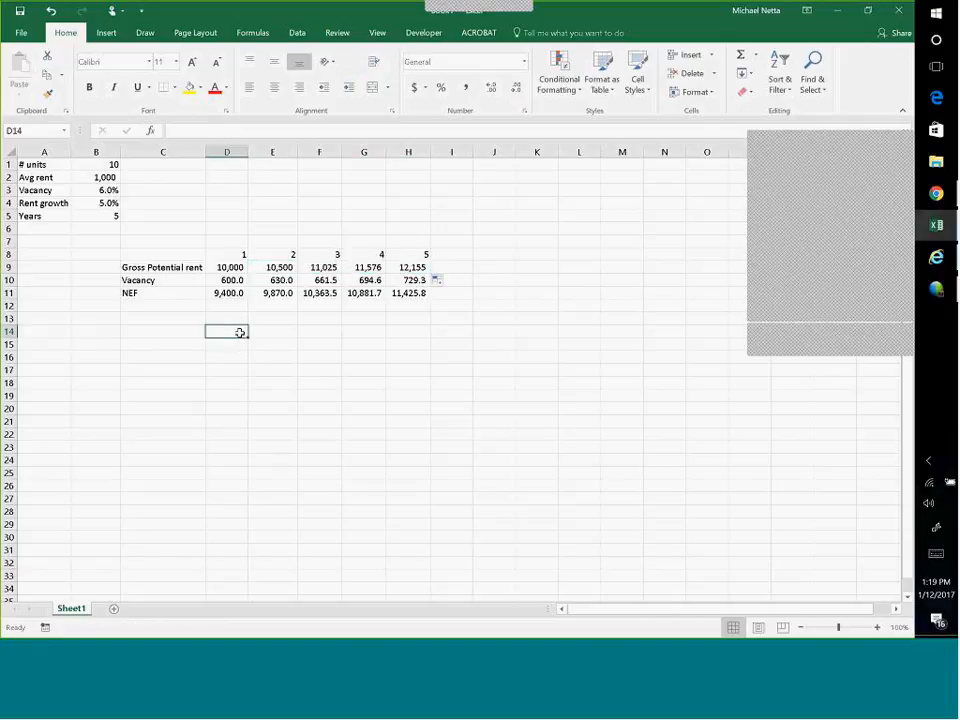